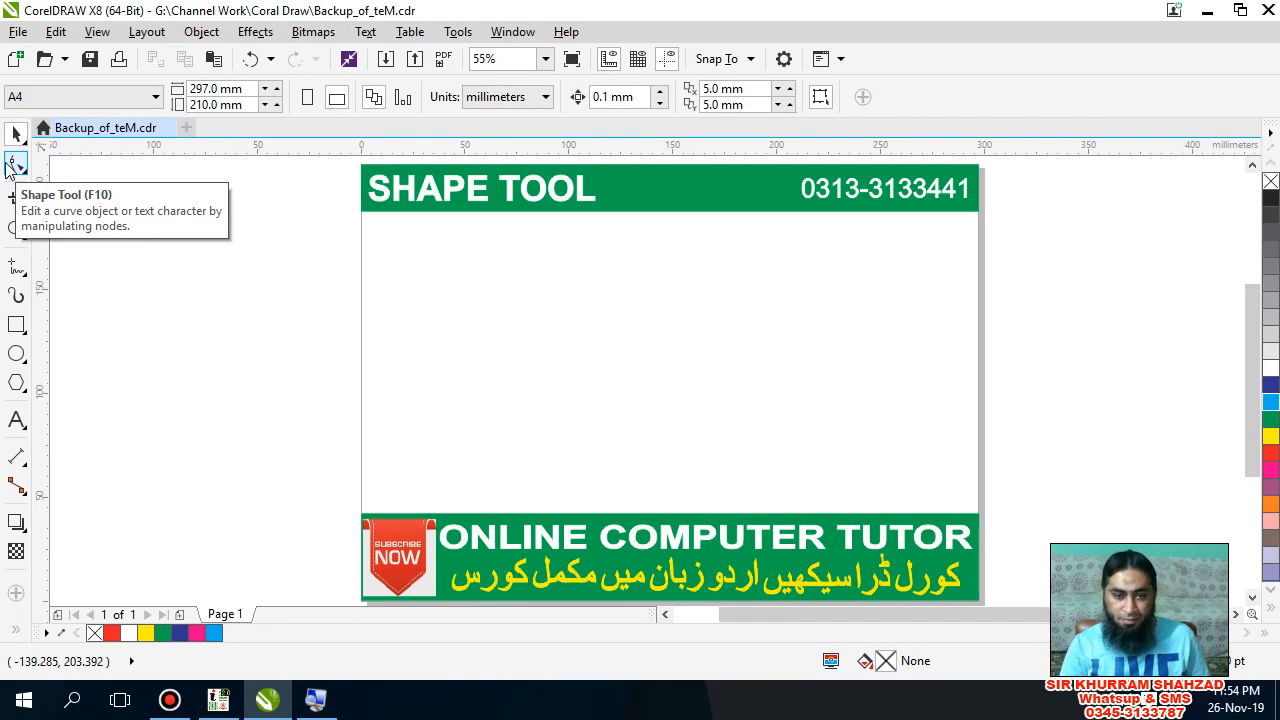
# Draw a cyan-filled rectangle about 153 by 87 mm in the blank area of the page and move it slightly up and left.
pyautogui.click(18, 326)
pyautogui.moveTo(514, 288)
pyautogui.mouseDown()
pyautogui.moveTo(557, 380)
pyautogui.moveTo(851, 451)
pyautogui.moveTo(833, 469)
pyautogui.mouseUp()
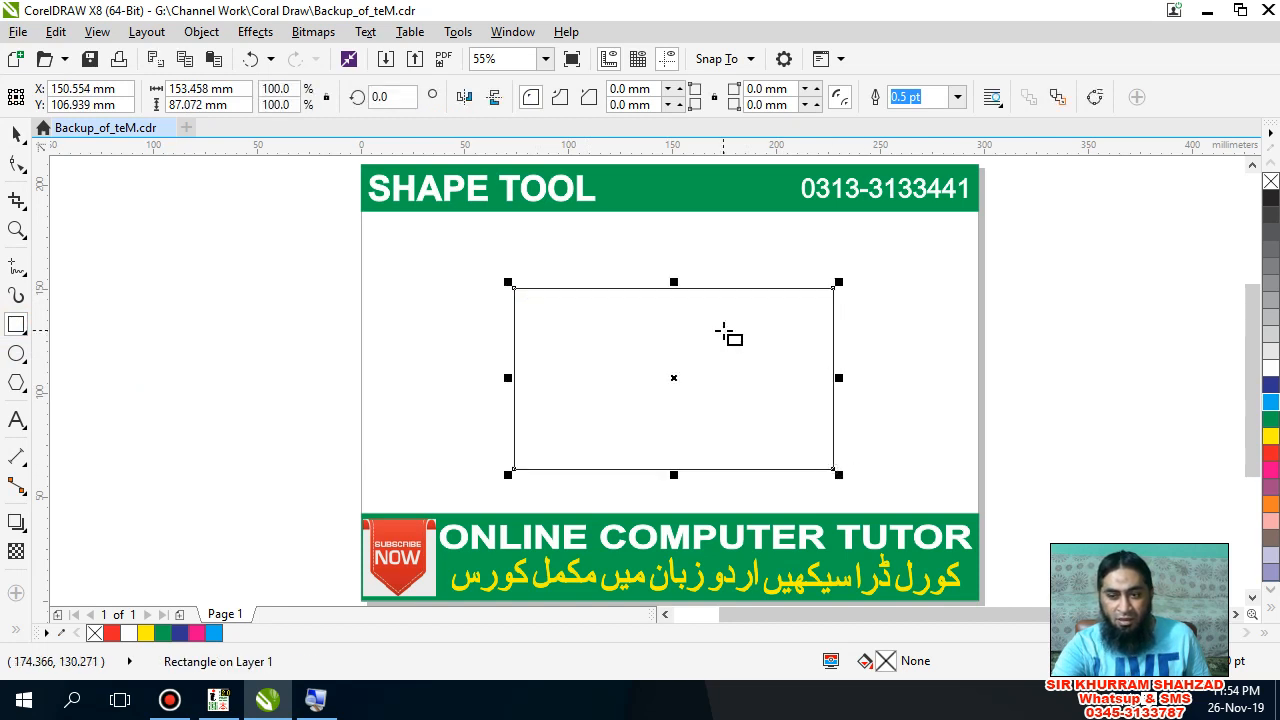
pyautogui.click(1268, 403)
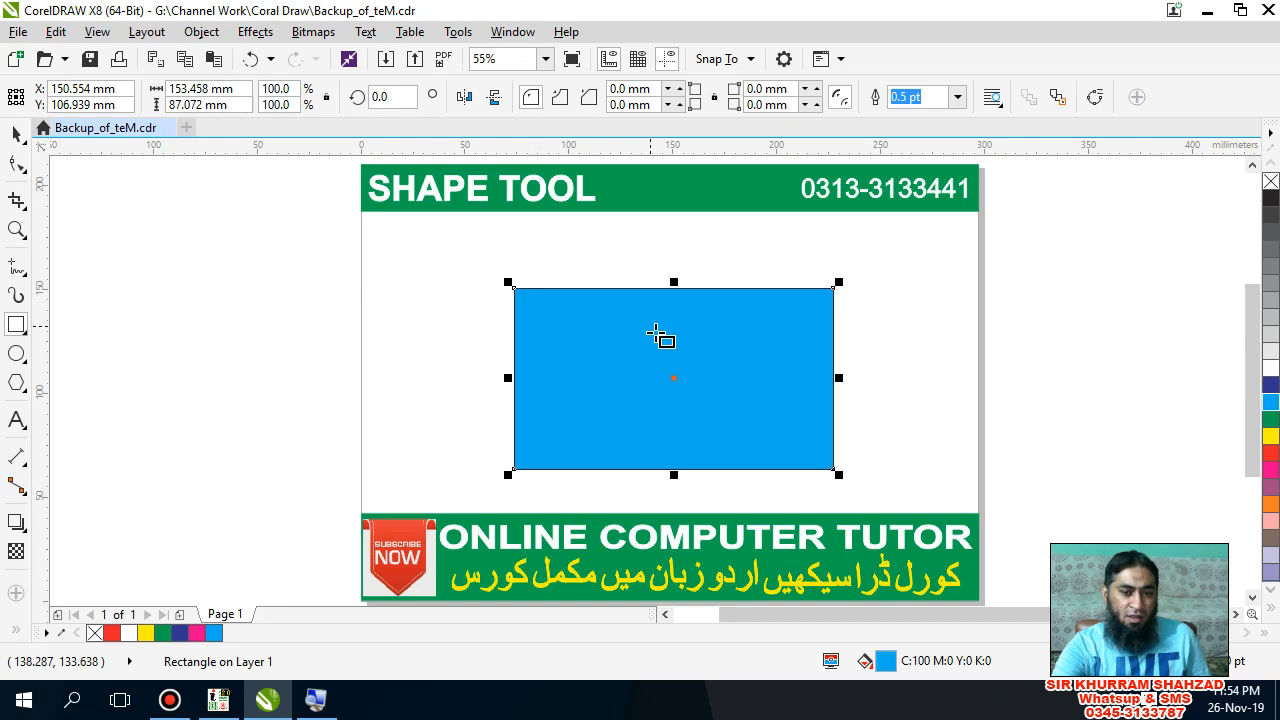
pyautogui.click(14, 132)
pyautogui.moveTo(714, 351); pyautogui.dragTo(704, 337)
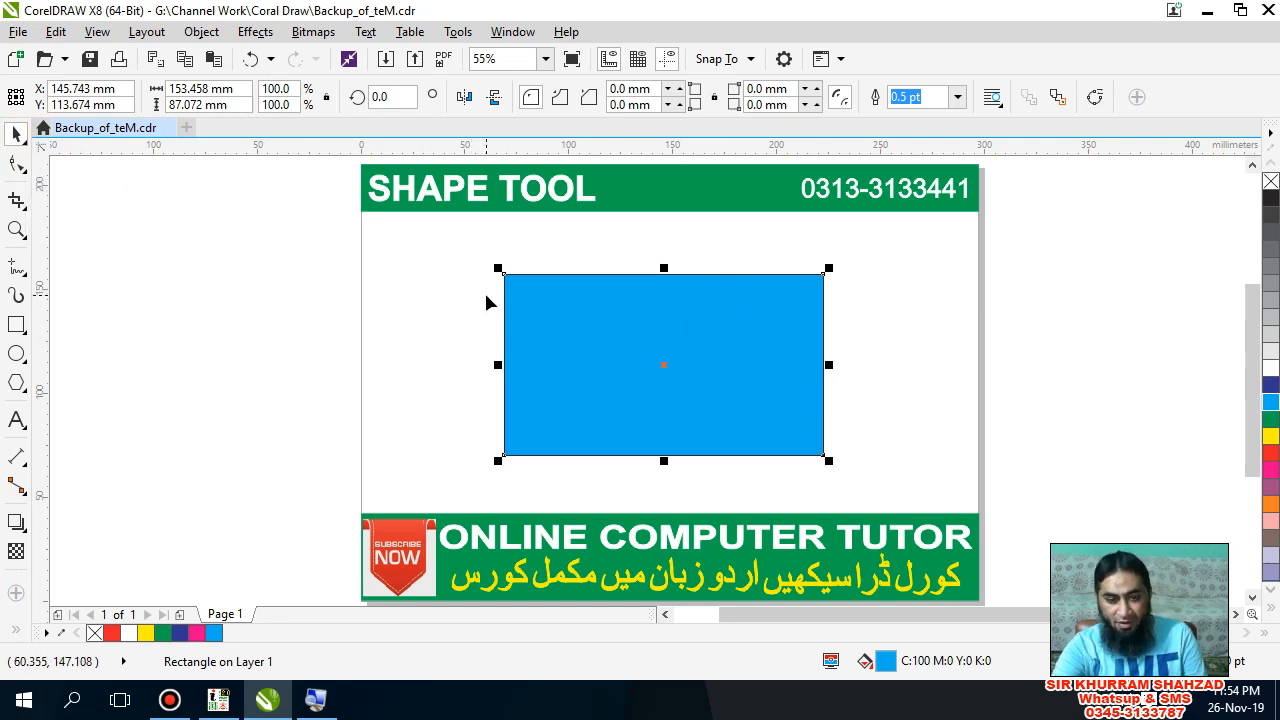
# Round all the rectangle's corners to about 25.5 mm with the Shape tool and reduce the radius to about 3.4 mm.
pyautogui.click(17, 166)
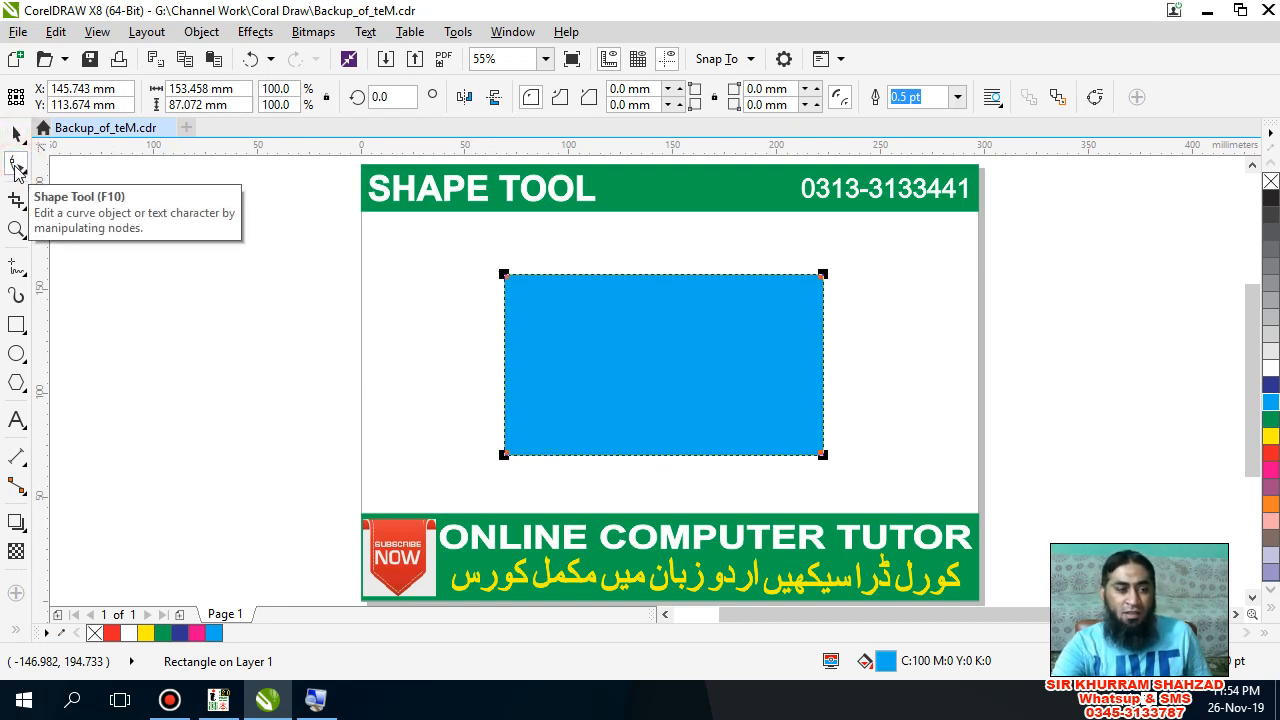
pyautogui.click(15, 138)
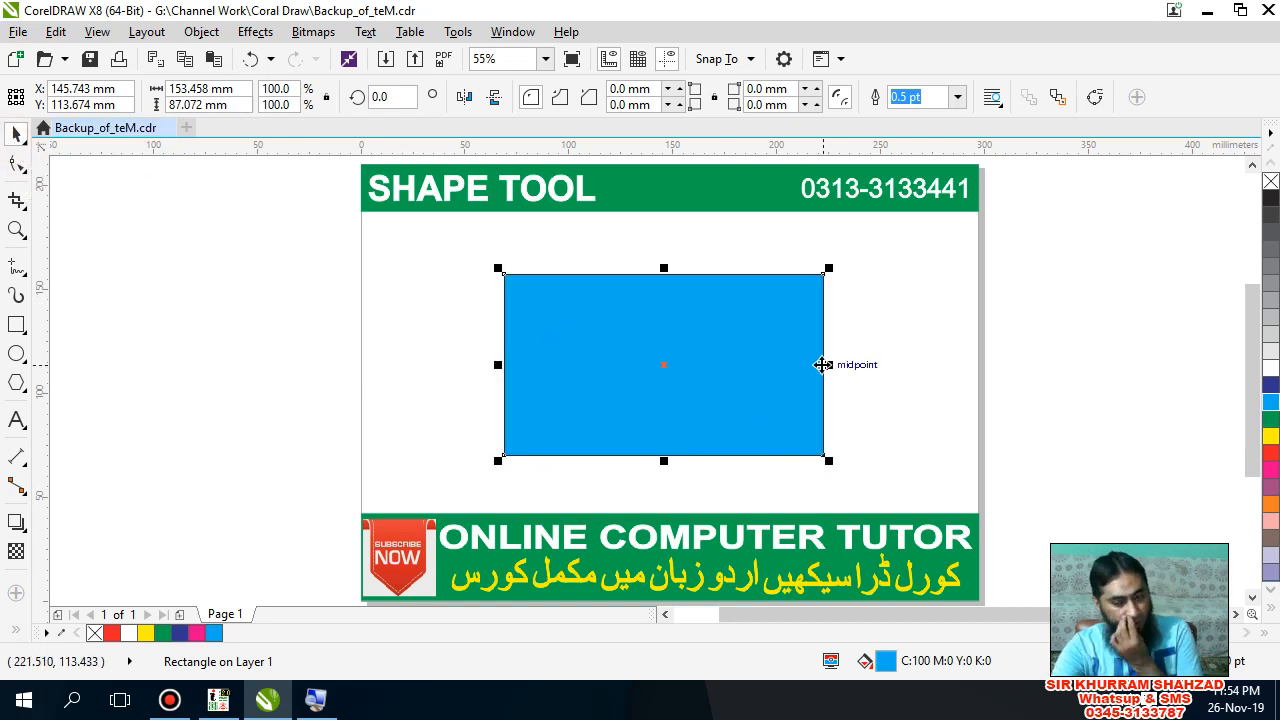
pyautogui.click(18, 166)
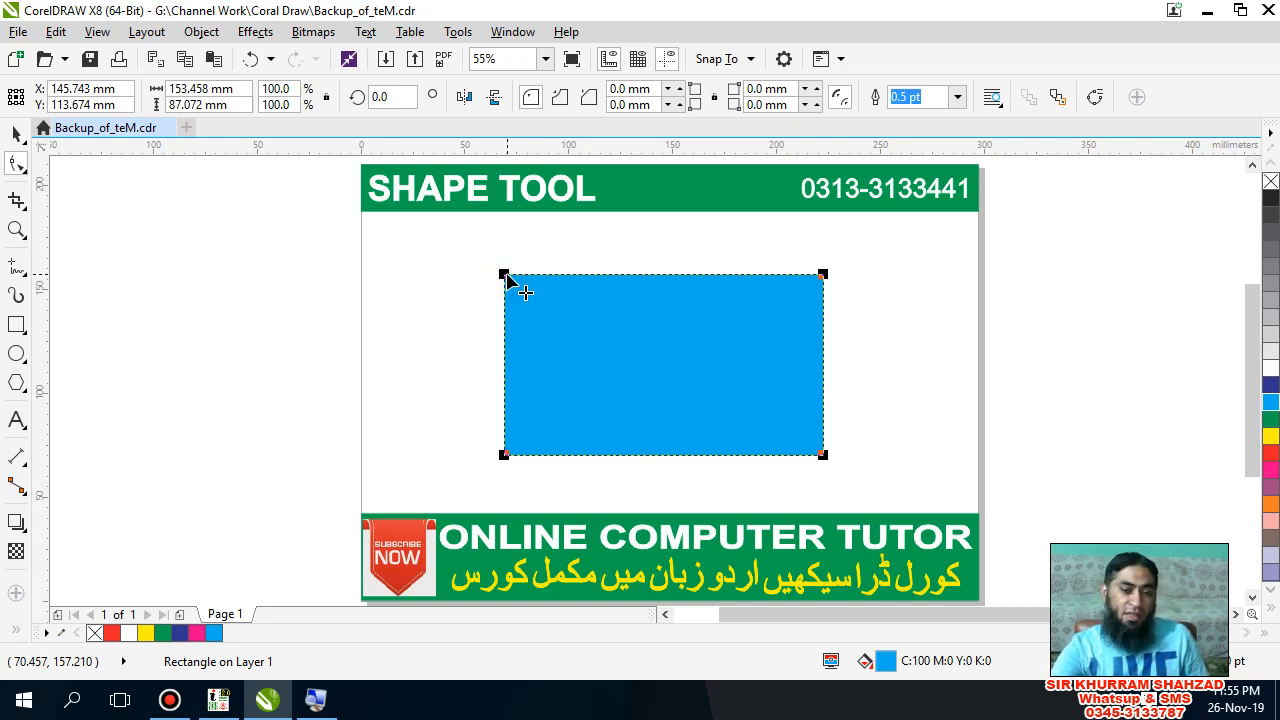
pyautogui.moveTo(505, 276); pyautogui.dragTo(560, 278)
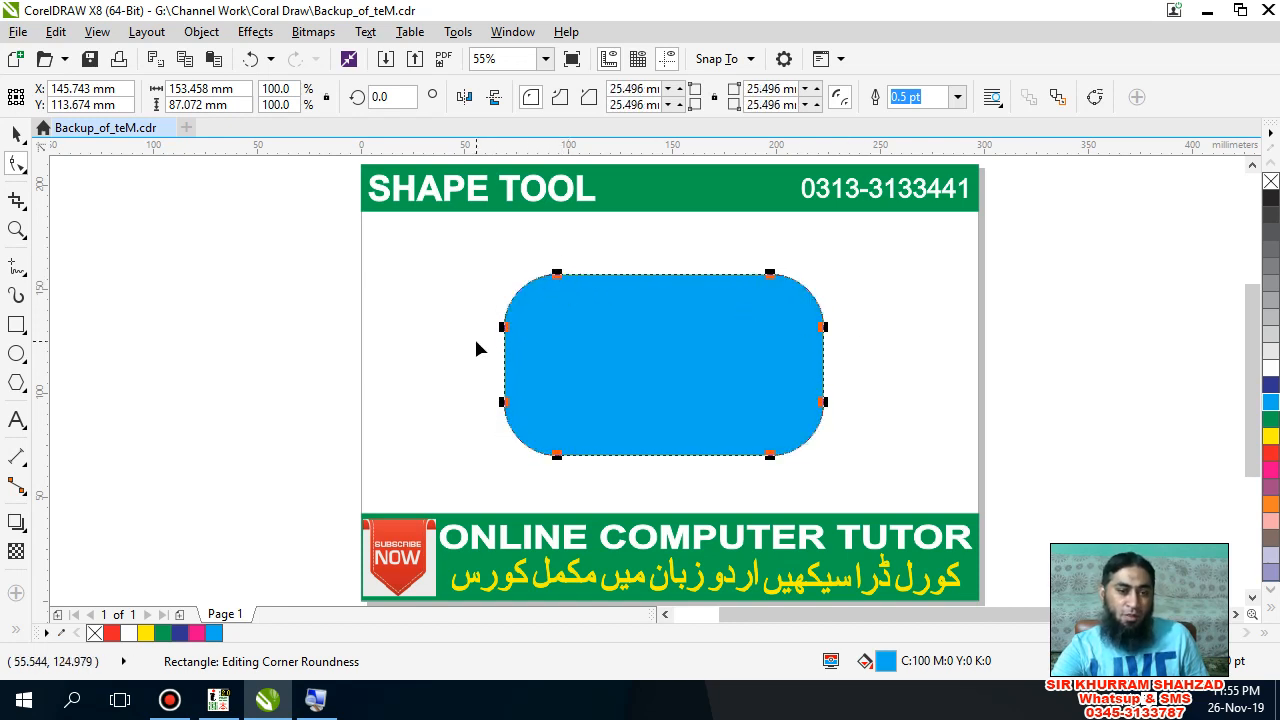
pyautogui.click(556, 273)
pyautogui.moveTo(556, 273); pyautogui.dragTo(502, 280)
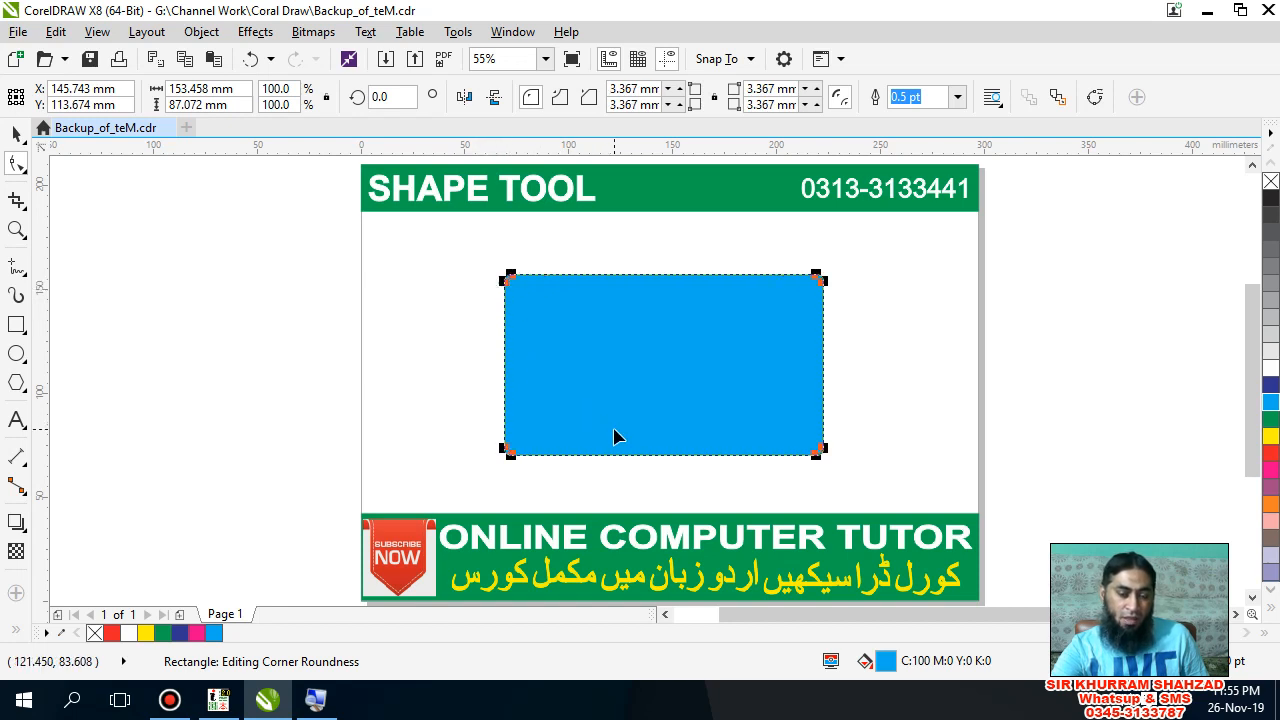
pyautogui.moveTo(506, 451)
pyautogui.mouseDown()
pyautogui.moveTo(492, 450)
pyautogui.moveTo(508, 451)
pyautogui.mouseUp()
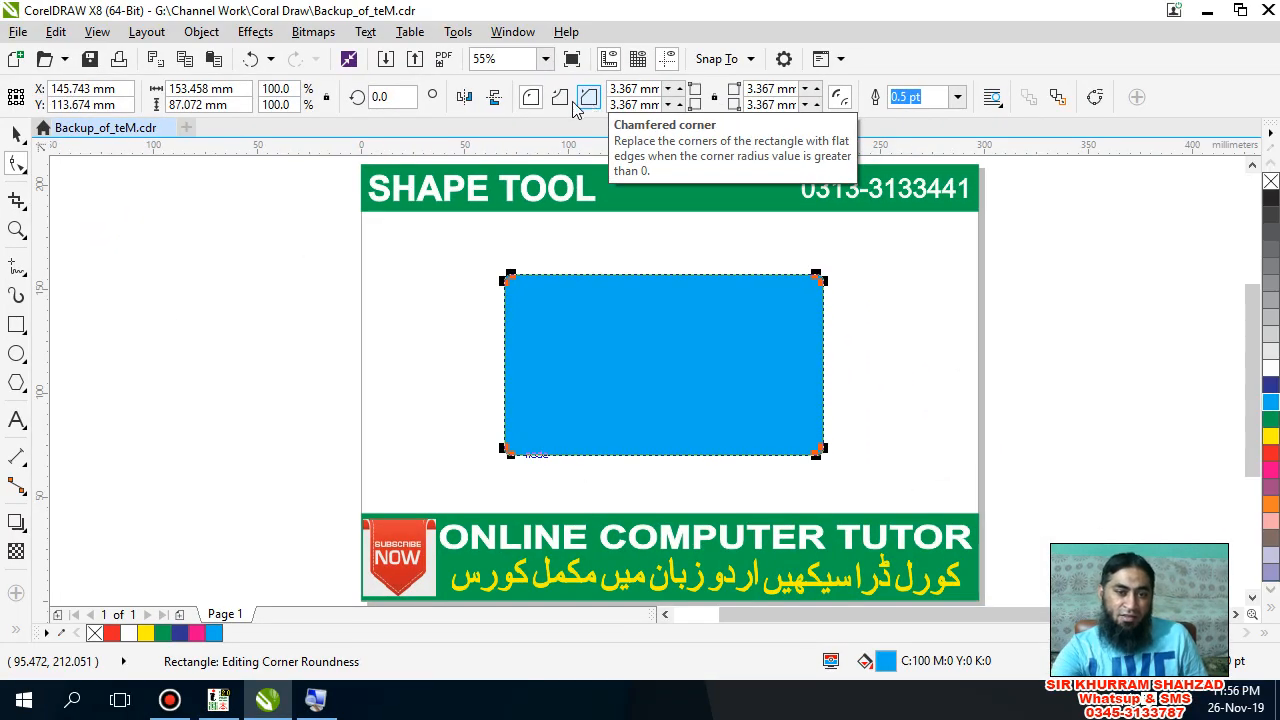
# Give the rectangle scalloped corners of about 19.7 mm and shrink their radius to about 0.5 mm.
pyautogui.click(561, 98)
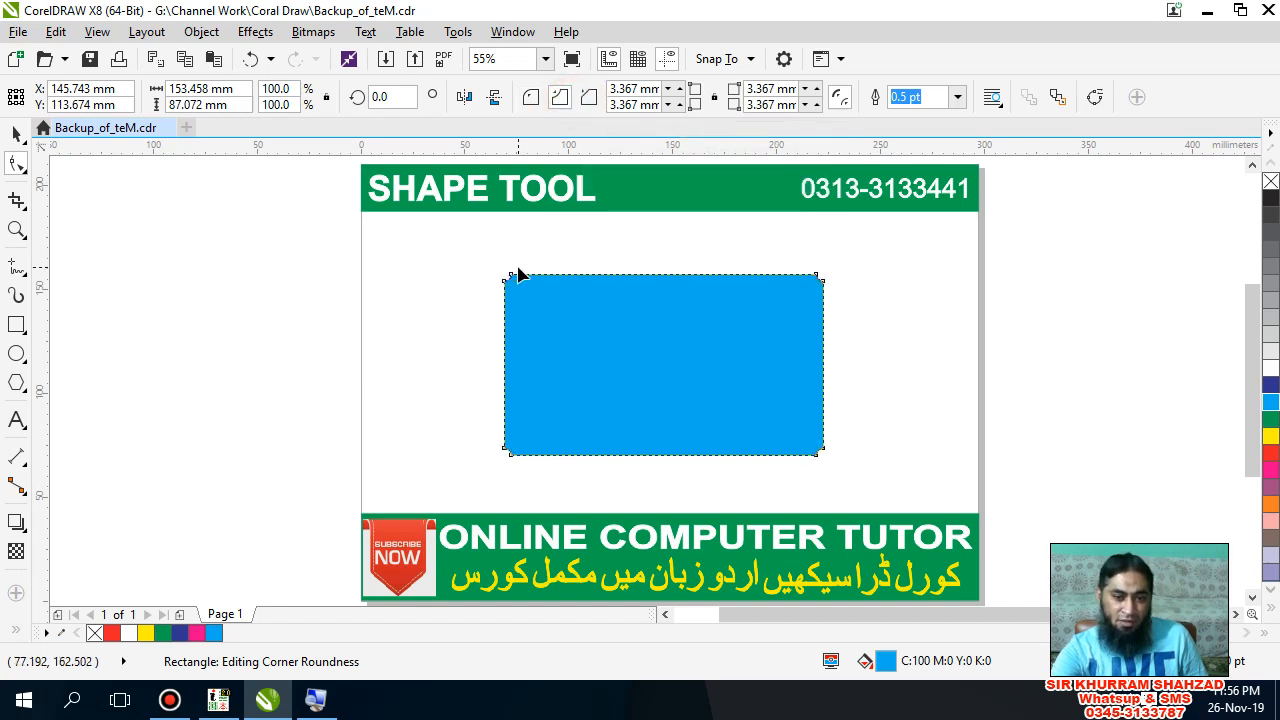
pyautogui.moveTo(514, 277); pyautogui.dragTo(545, 284)
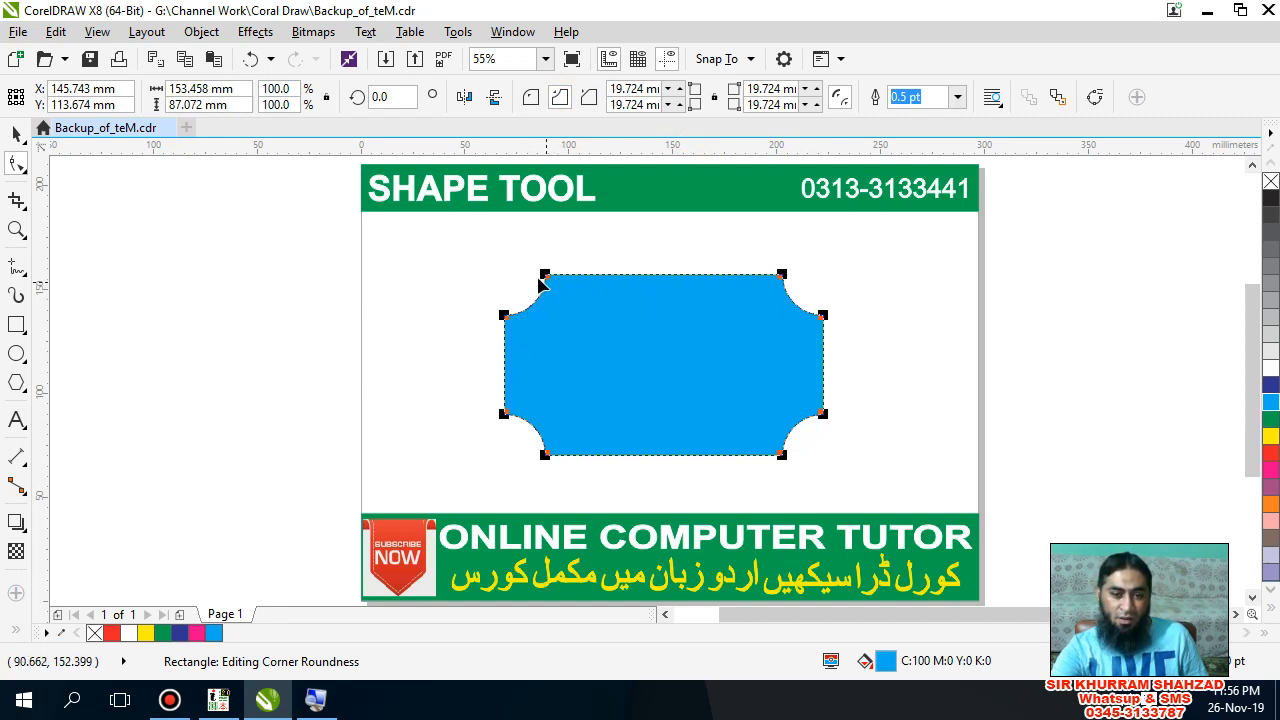
pyautogui.moveTo(547, 279); pyautogui.dragTo(502, 283)
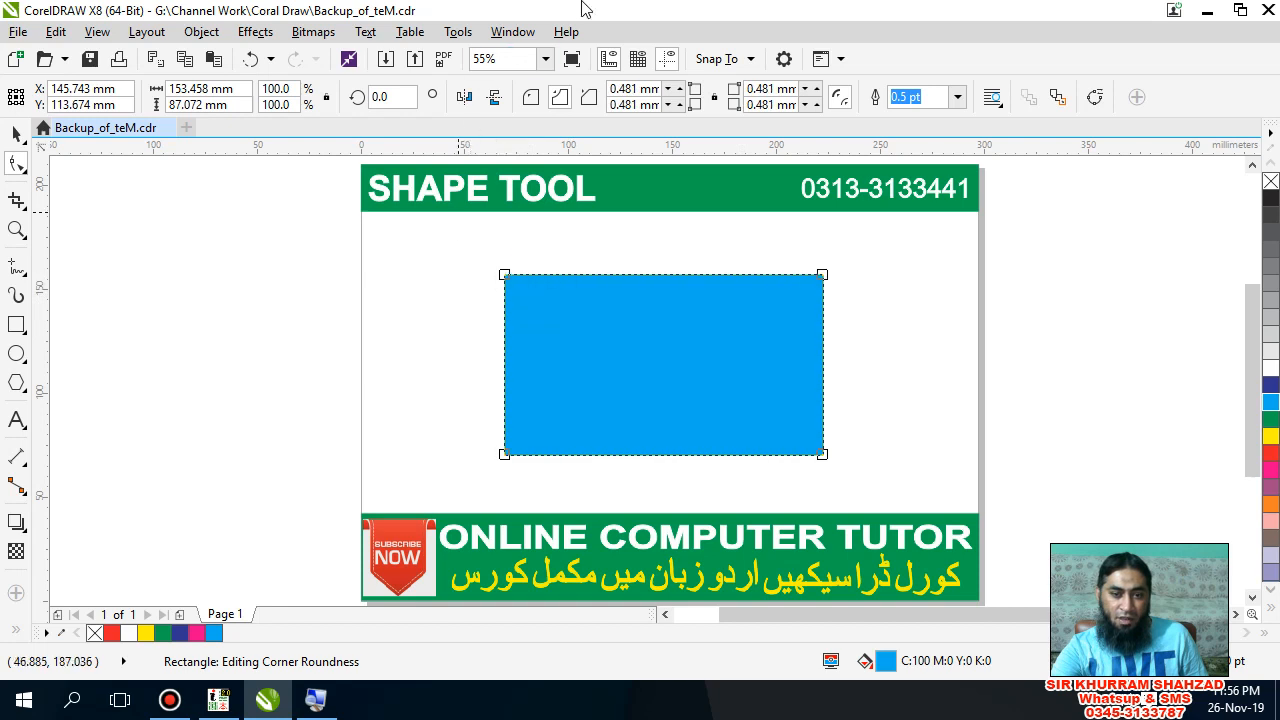
# Try the chamfered corner style, reduce the corner radius to 0 mm, and return to scalloped corners.
pyautogui.click(589, 96)
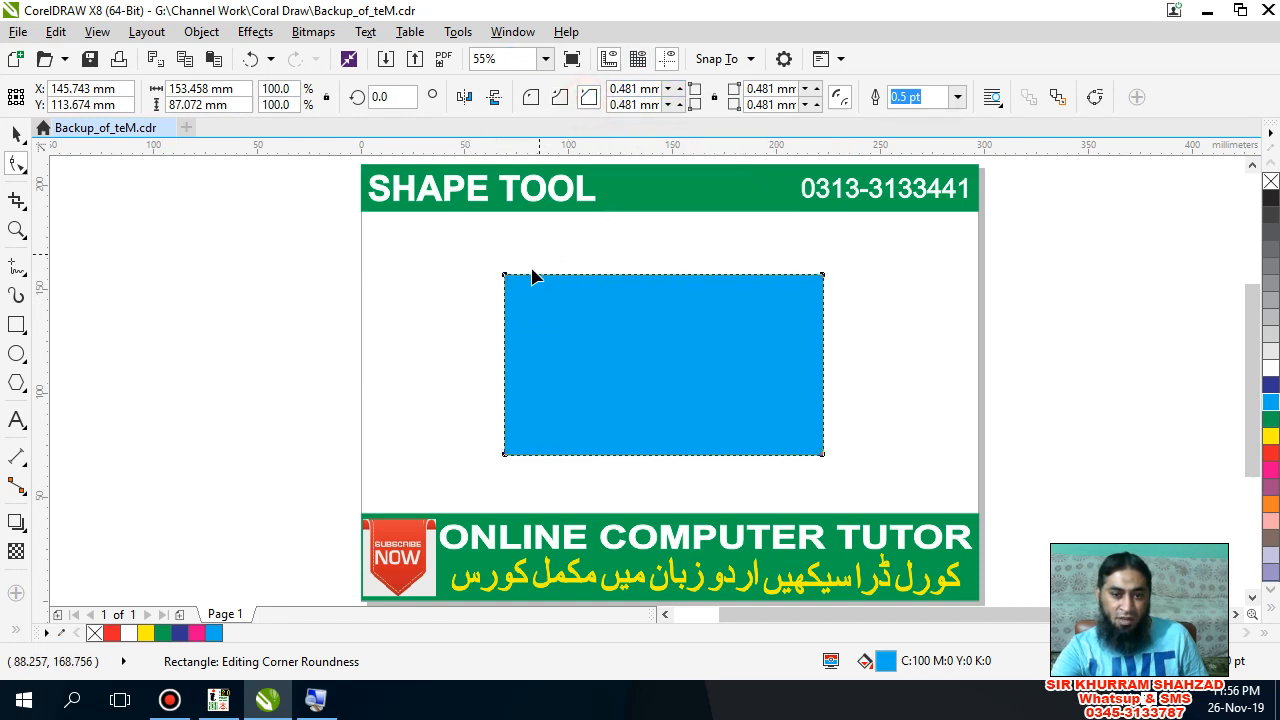
pyautogui.moveTo(510, 278)
pyautogui.mouseDown()
pyautogui.moveTo(572, 277)
pyautogui.moveTo(502, 276)
pyautogui.mouseUp()
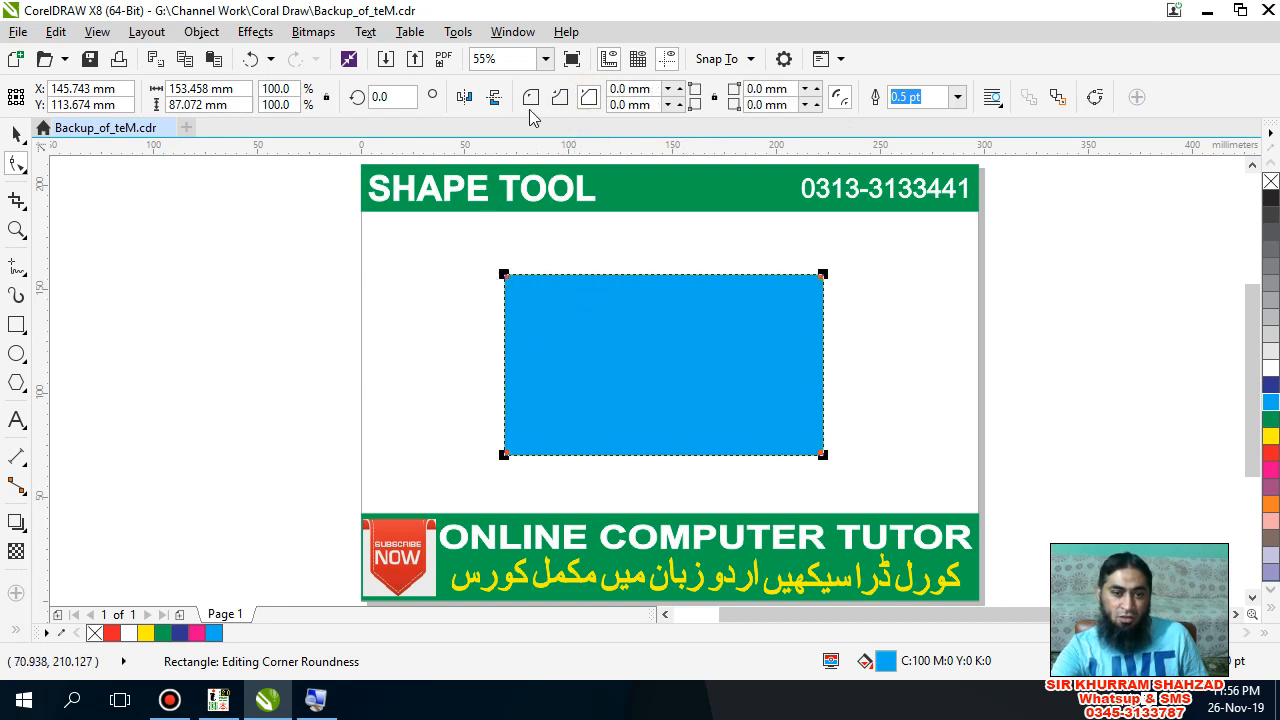
pyautogui.click(560, 98)
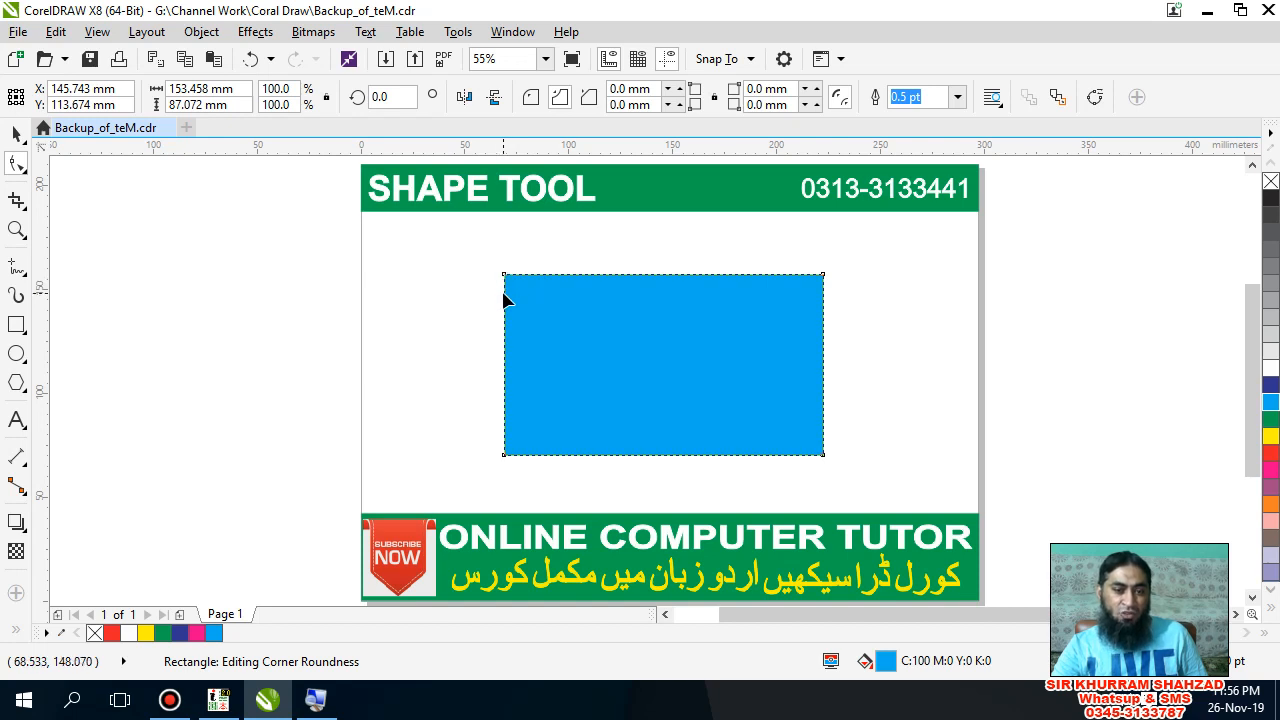
pyautogui.click(558, 98)
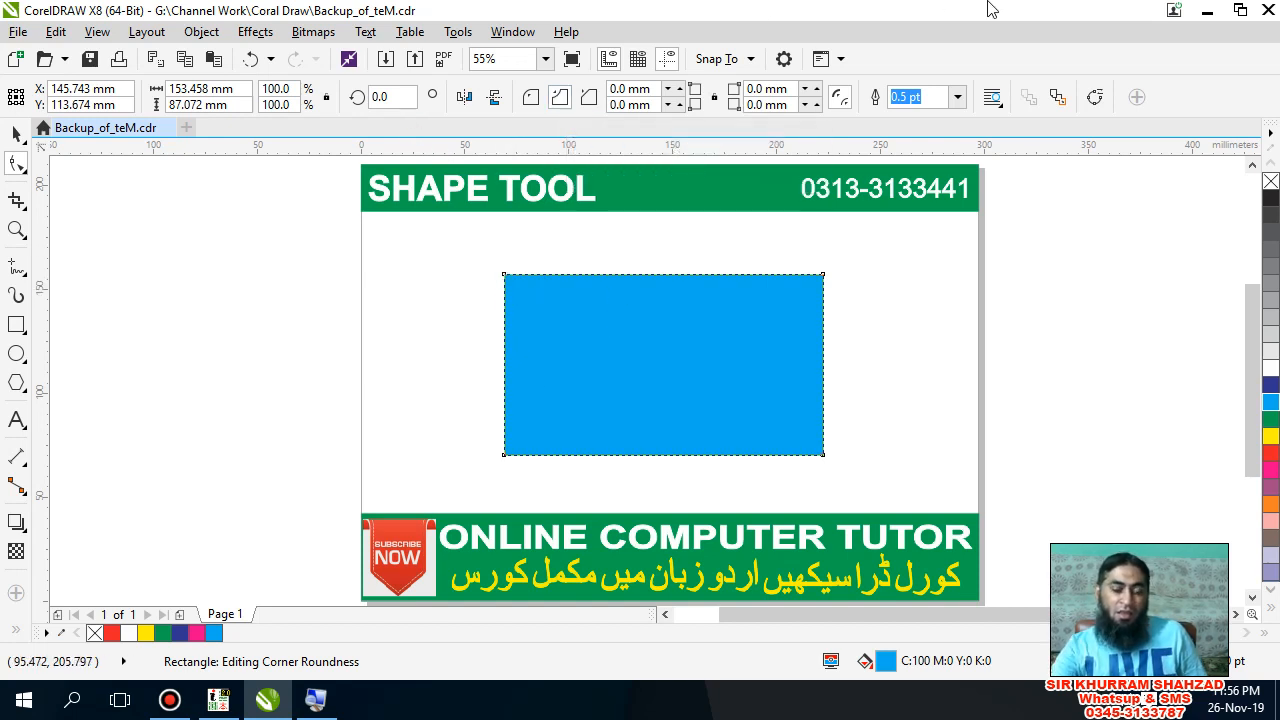
# Rotate the rectangle to 45 degrees and set its rotation angle back to 0.
pyautogui.click(358, 99)
pyautogui.click(359, 100)
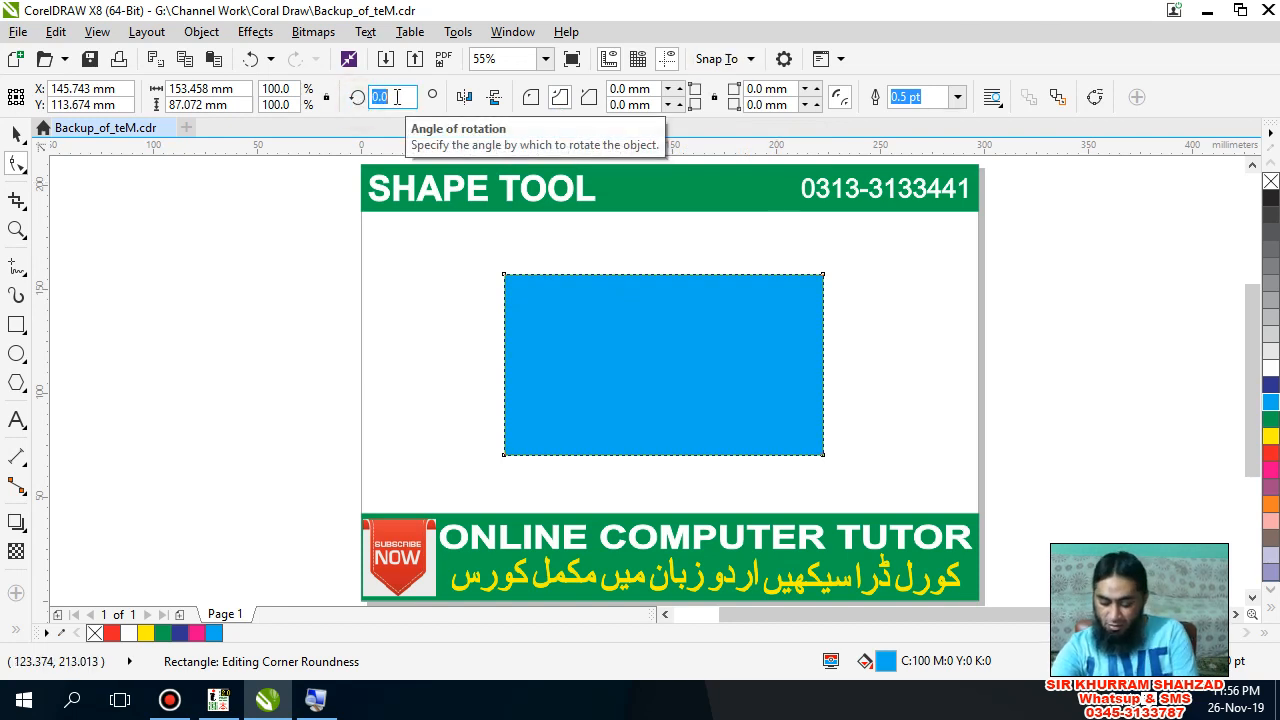
pyautogui.write('45')
pyautogui.press('Return')
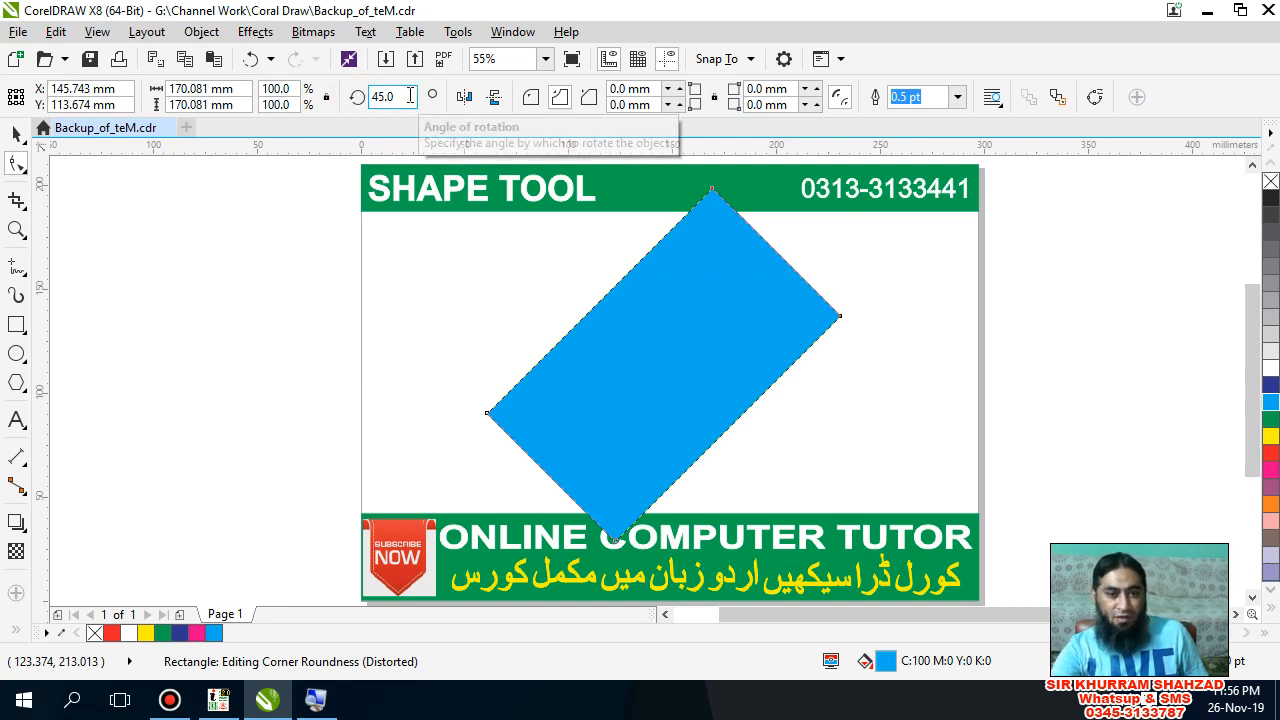
pyautogui.click(409, 96)
pyautogui.write('0')
pyautogui.press('Return')
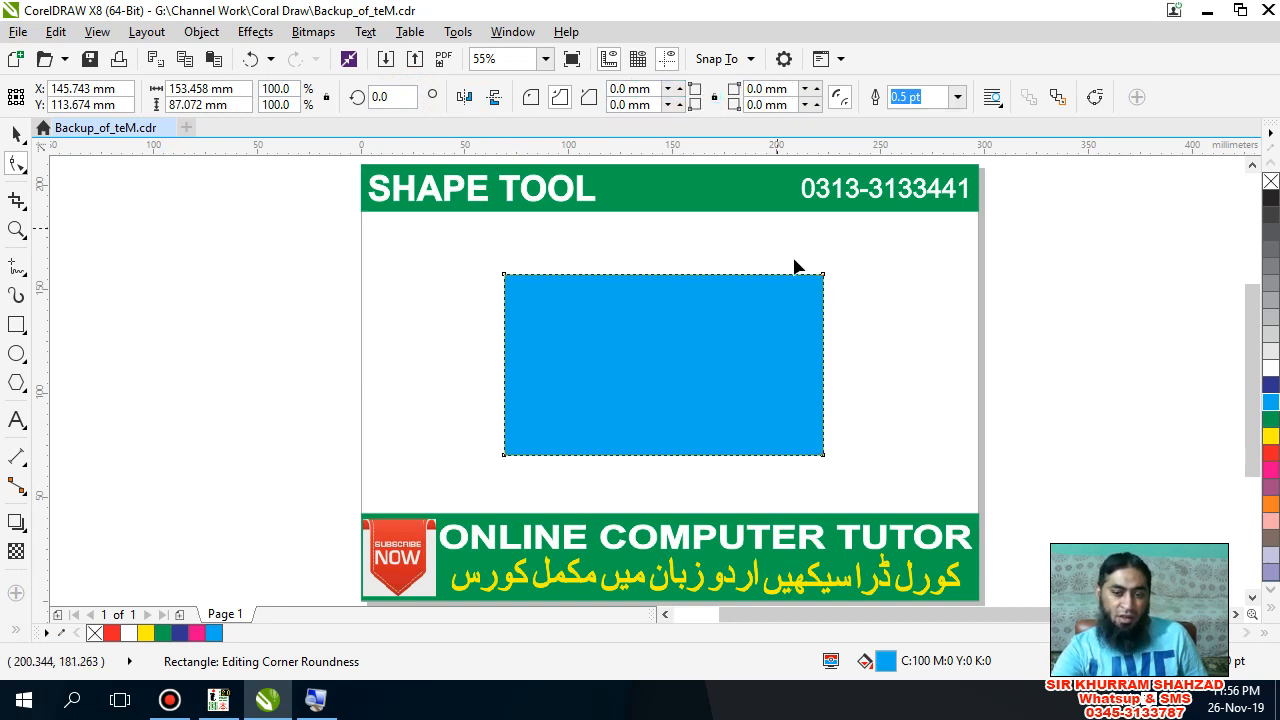
# Scallop all four corners to about 22.6 mm with the Shape tool and bring the radius back to 0 mm.
pyautogui.moveTo(823, 275); pyautogui.dragTo(776, 274)
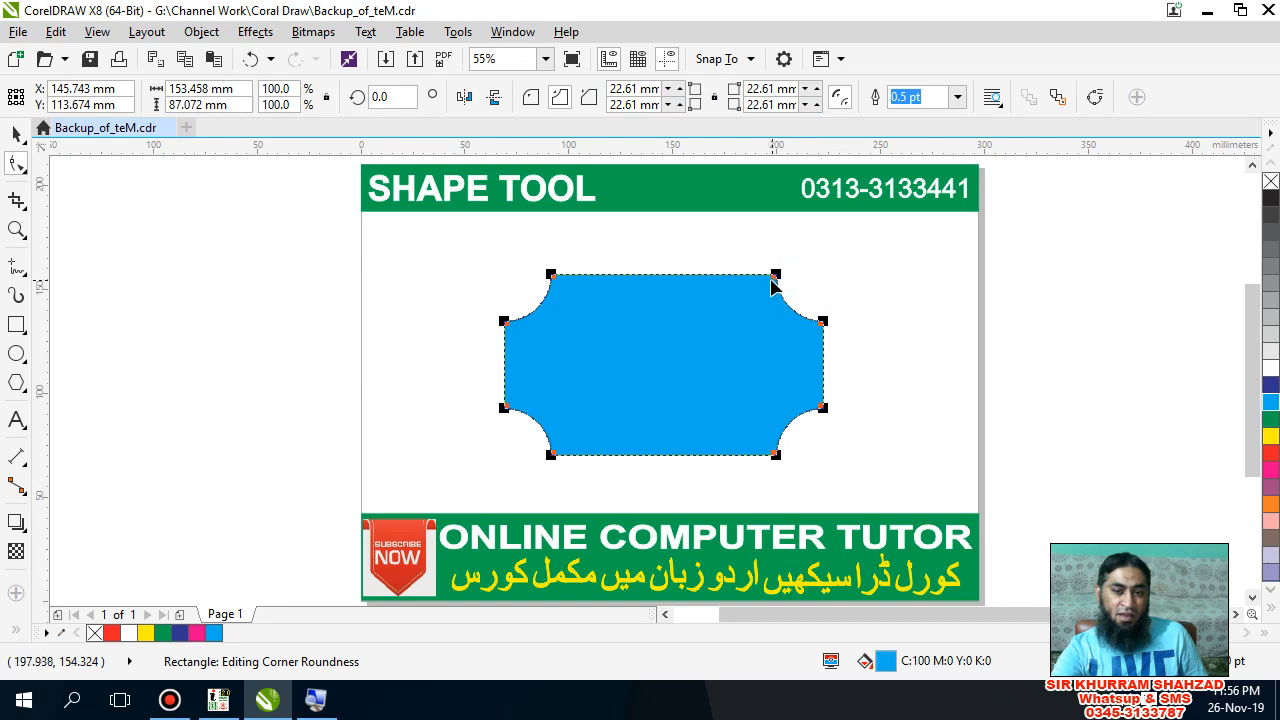
pyautogui.moveTo(777, 275); pyautogui.dragTo(874, 270)
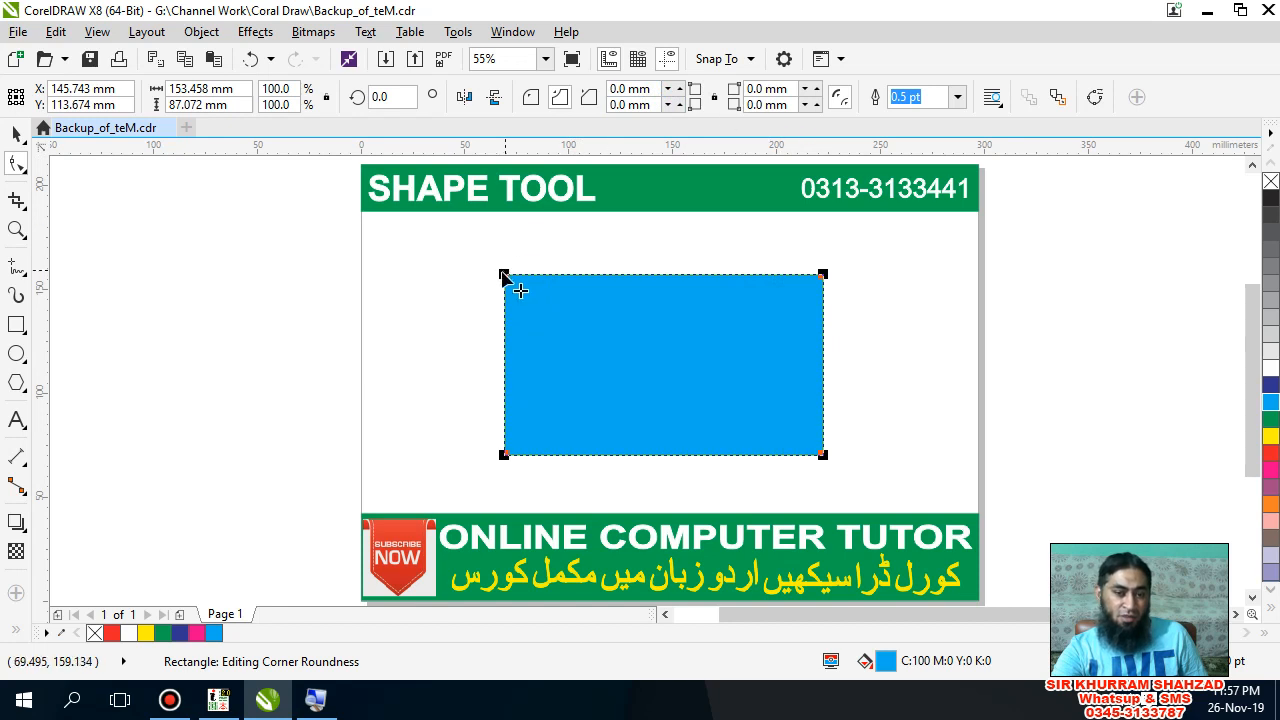
# Turn off simultaneous corner editing and set only the rectangle's upper-left corner radius to 25 mm.
pyautogui.click(714, 97)
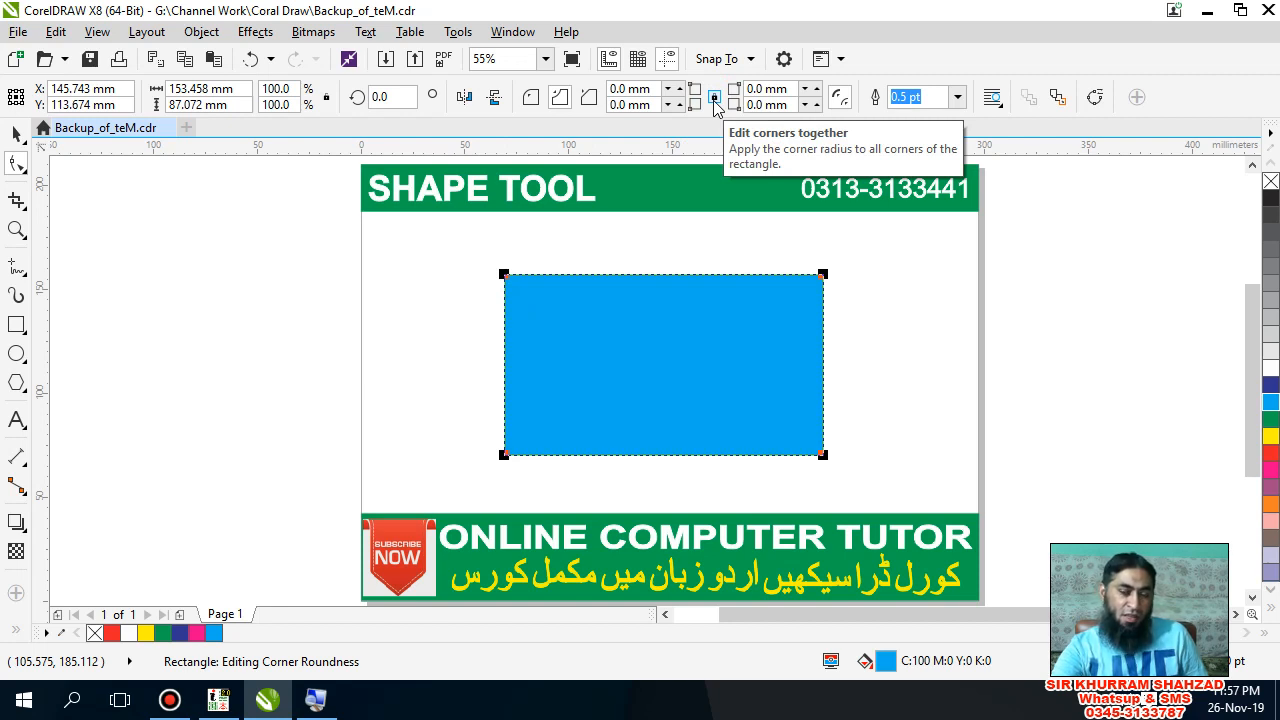
pyautogui.click(714, 99)
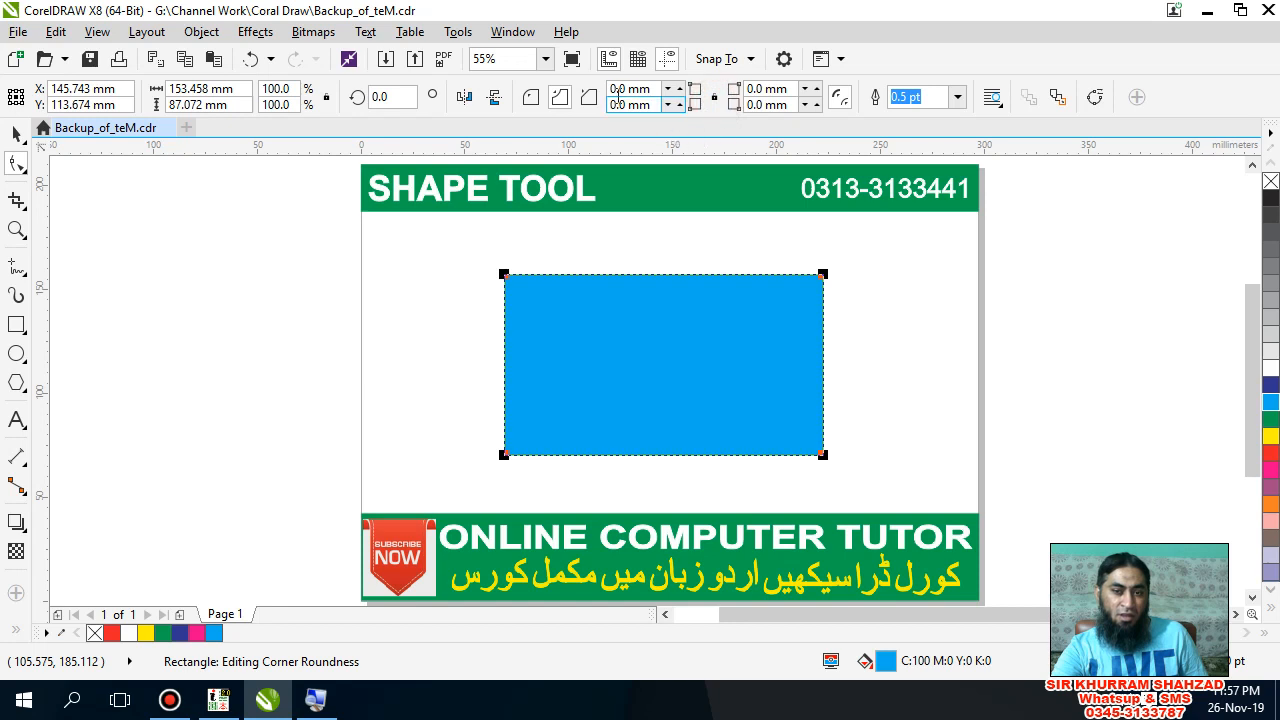
pyautogui.moveTo(653, 92); pyautogui.dragTo(455, 76)
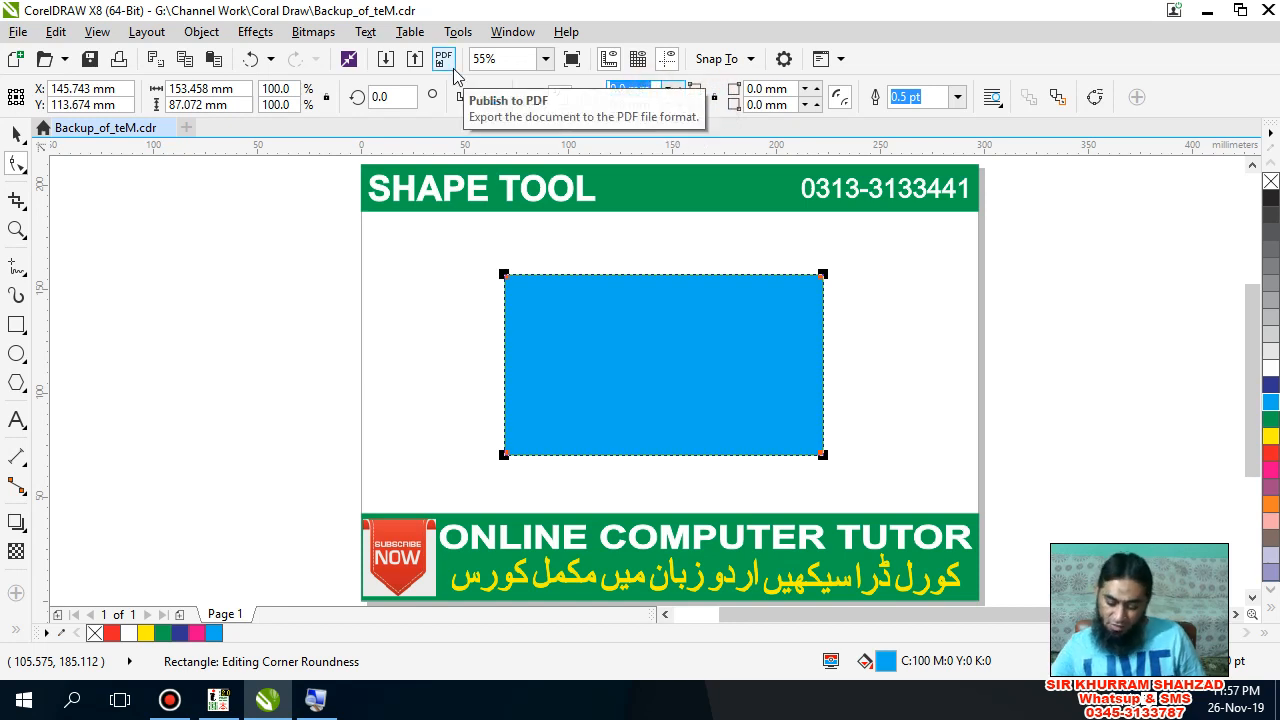
pyautogui.write('25')
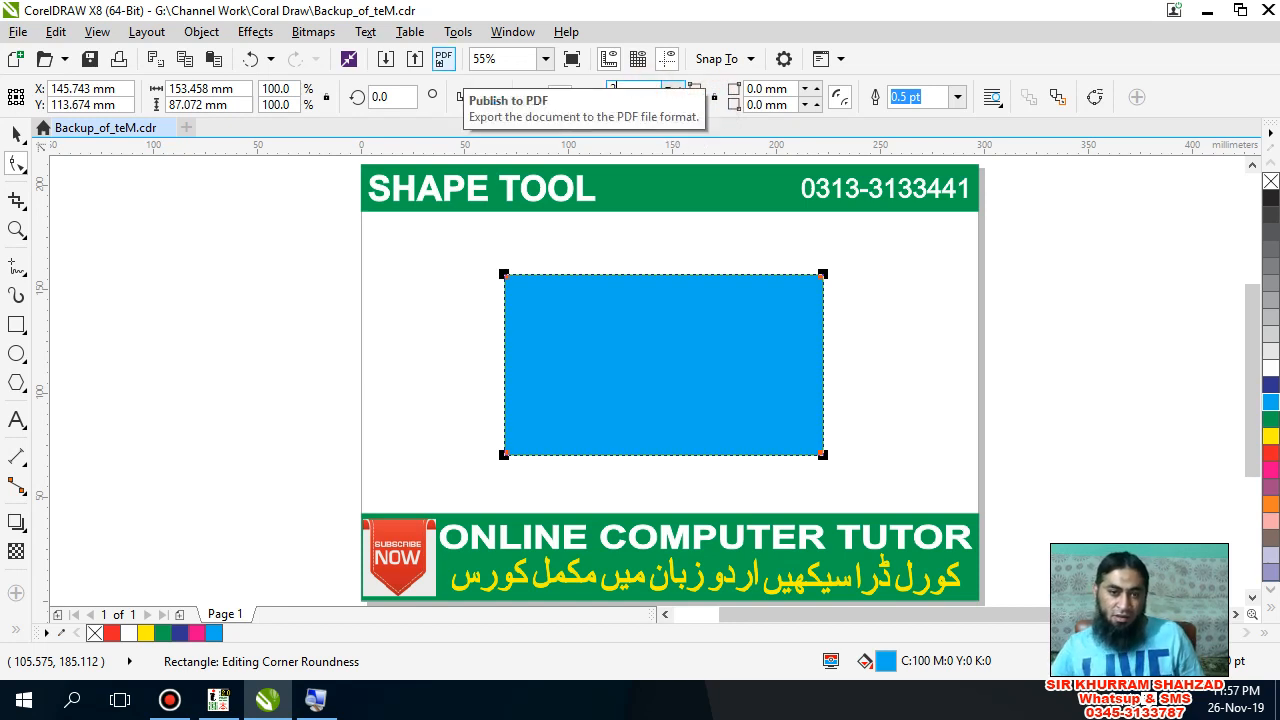
pyautogui.press('Return')
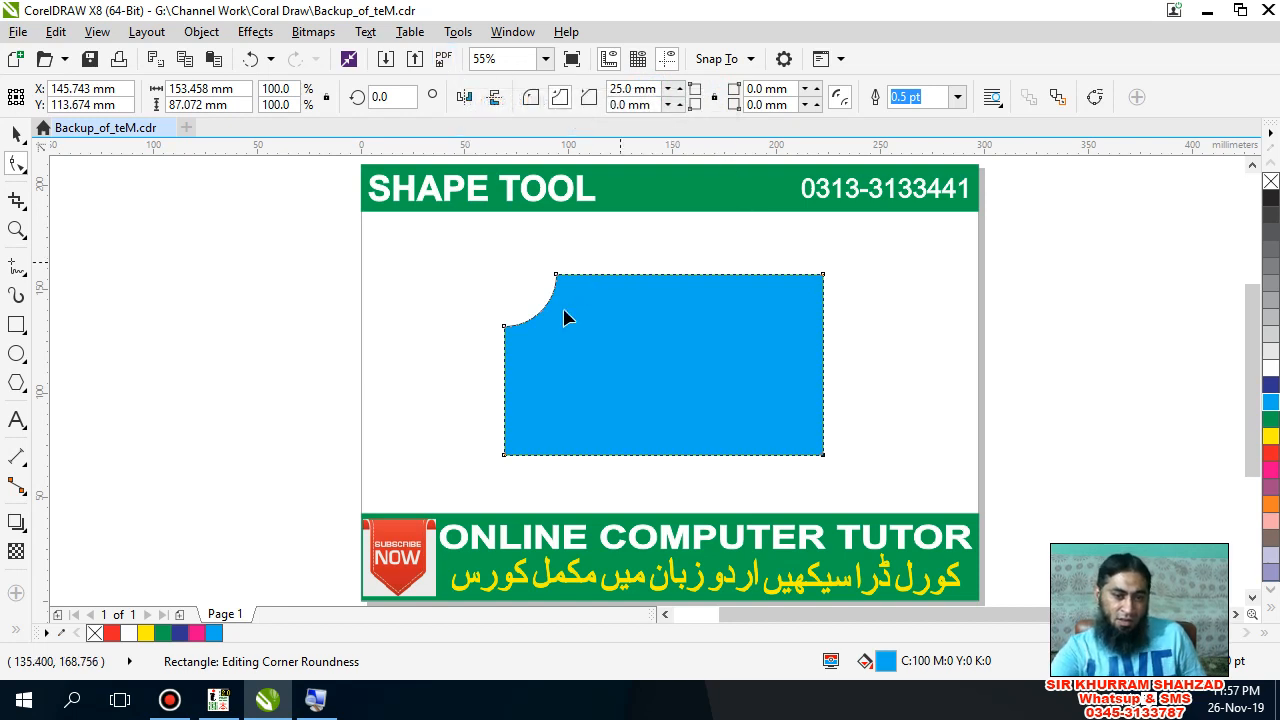
# Set the scalloped radius of the rectangle's lower-right corner to 50 mm.
pyautogui.click(822, 455)
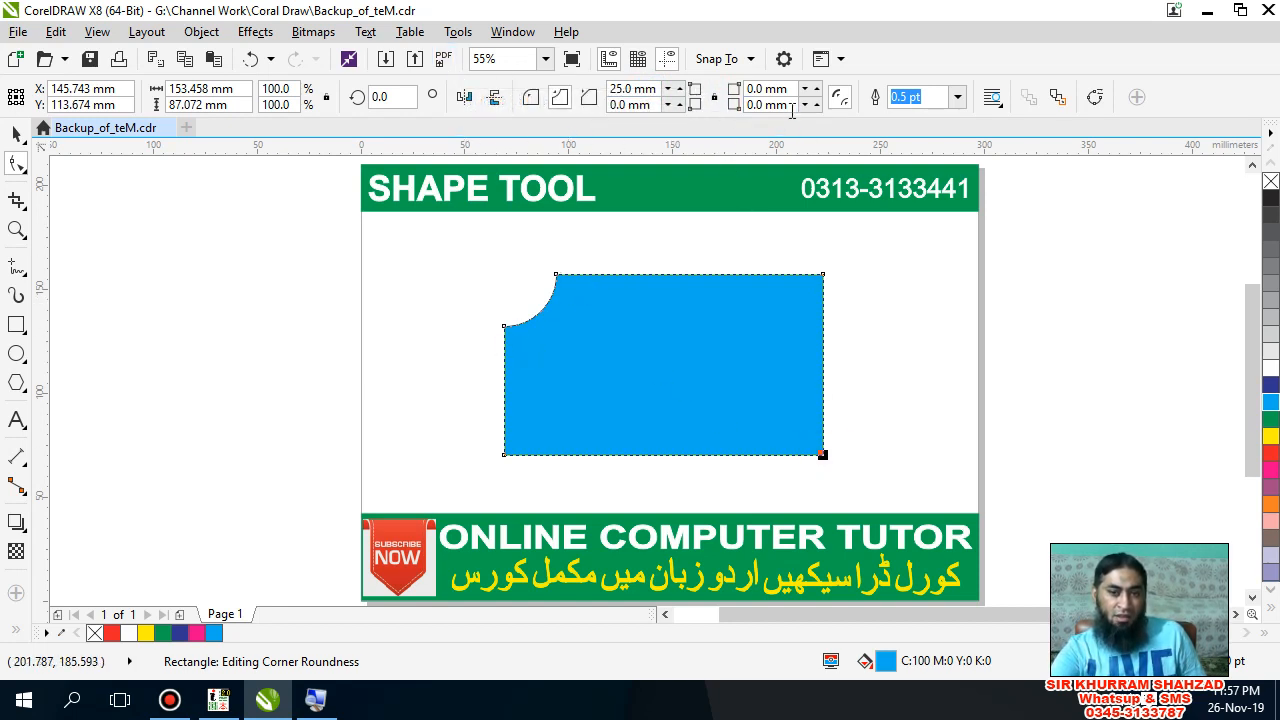
pyautogui.click(795, 106)
pyautogui.write('50')
pyautogui.press('Return')
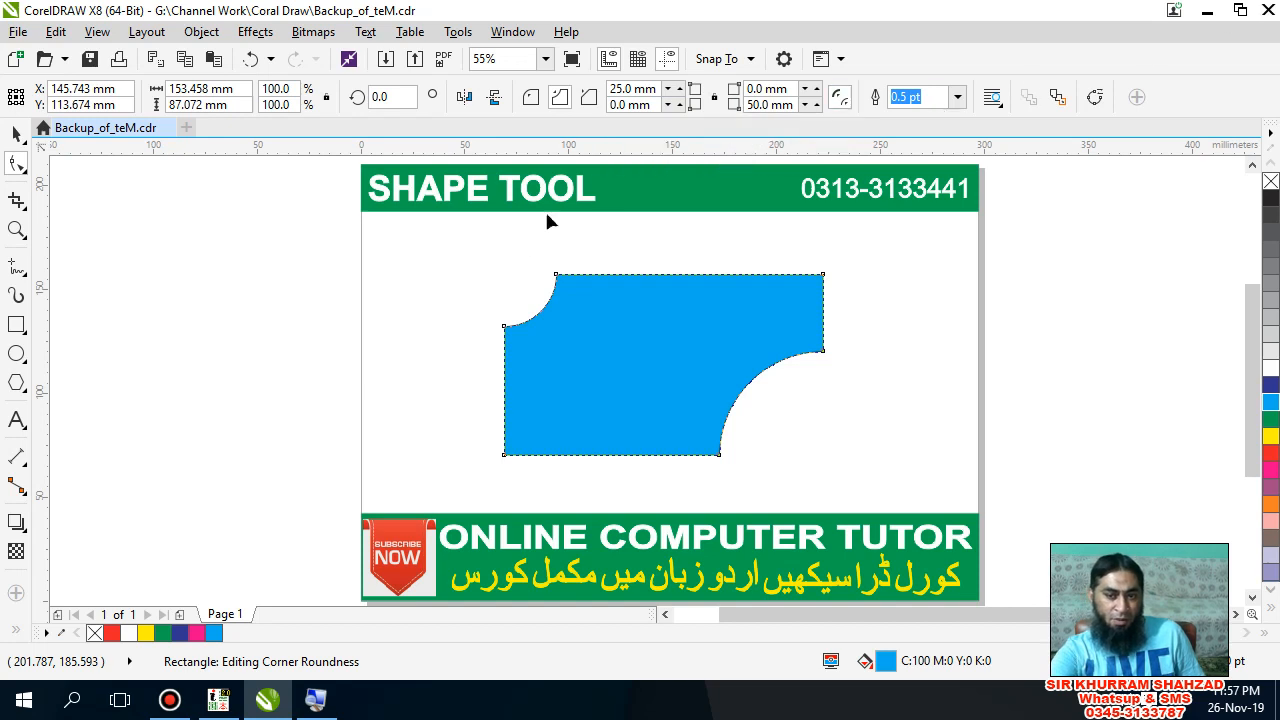
# Set the shape's outline width to 10 pt.
pyautogui.click(956, 98)
pyautogui.press('Escape')
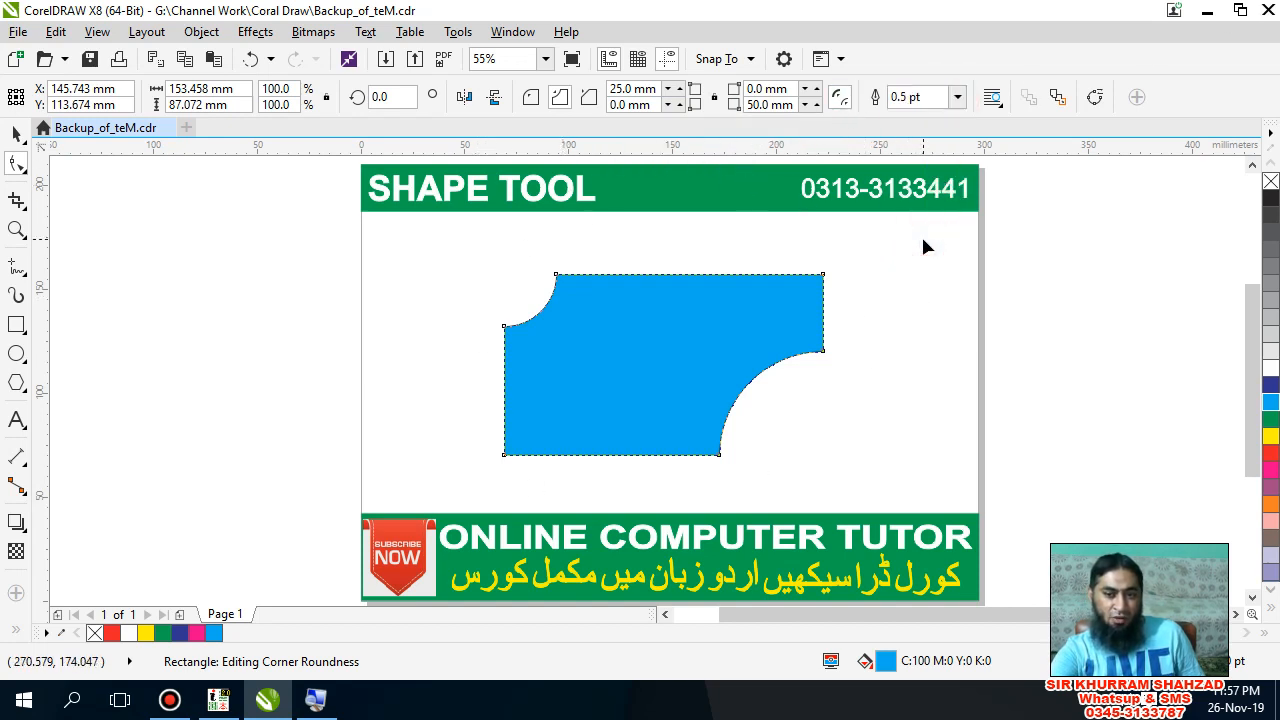
pyautogui.click(956, 98)
pyautogui.click(923, 267)
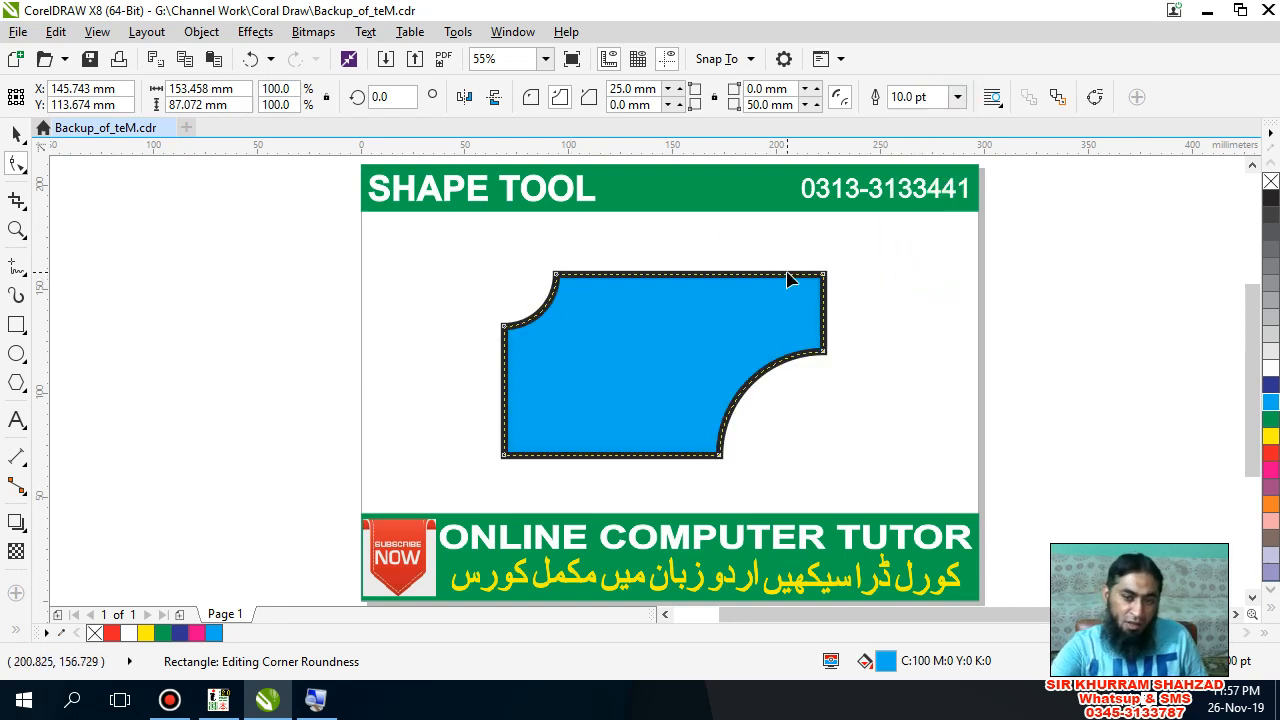
# Undo the outline width change and both individual corner radius changes.
pyautogui.hotkey('ctrl', 'z')
pyautogui.hotkey('ctrl', 'z')
pyautogui.hotkey('ctrl', 'z')
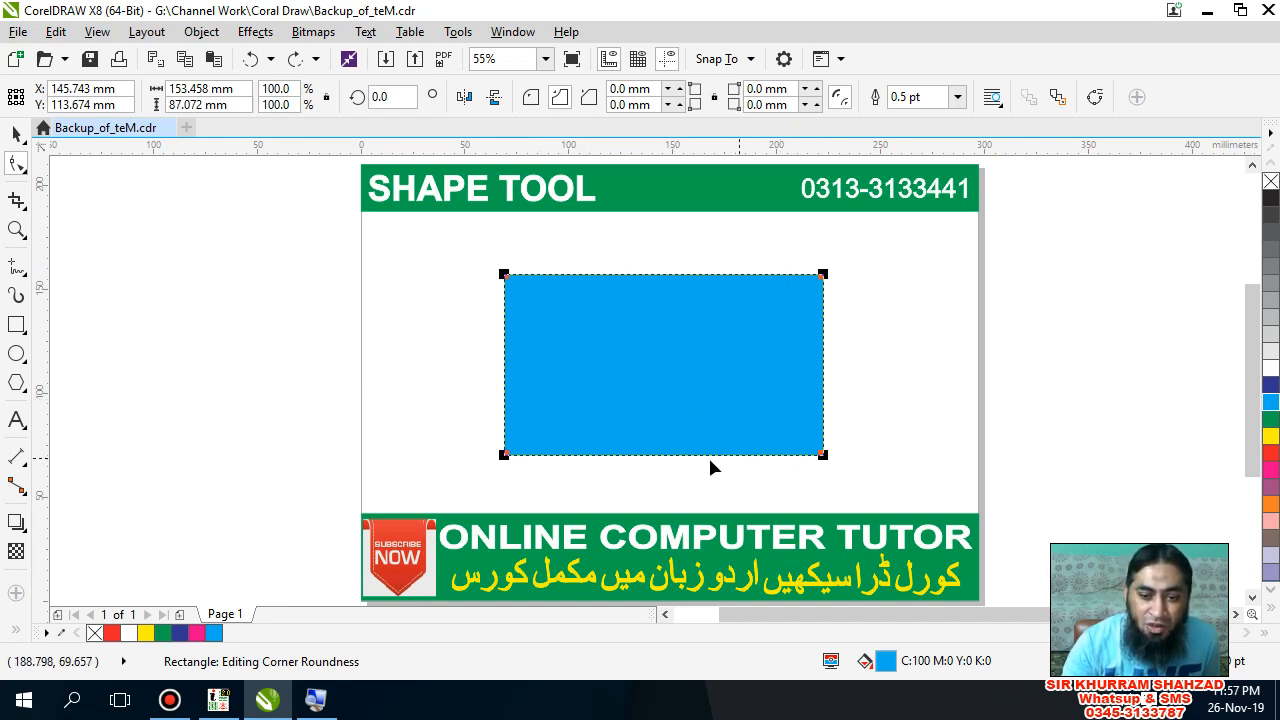
# Examine where the Convert to Curves command is offered for the selected rectangle.
pyautogui.rightClick(603, 354)
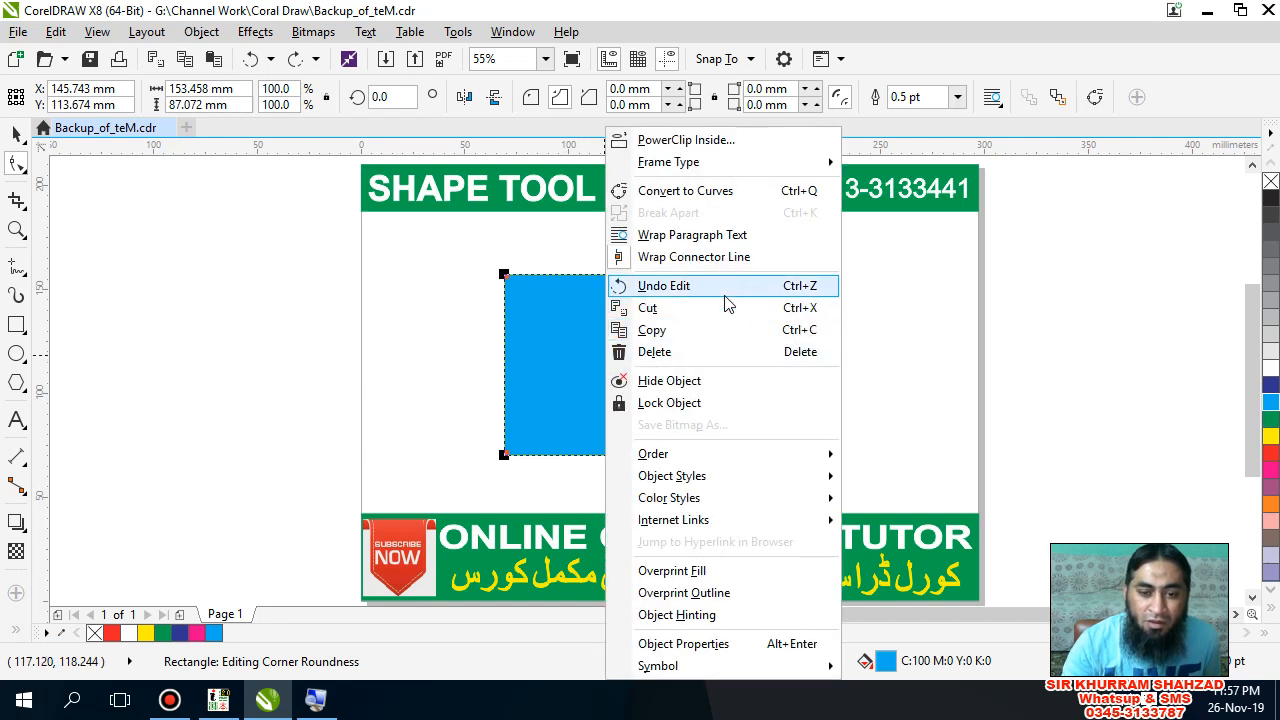
pyautogui.click(567, 333)
pyautogui.rightClick(568, 332)
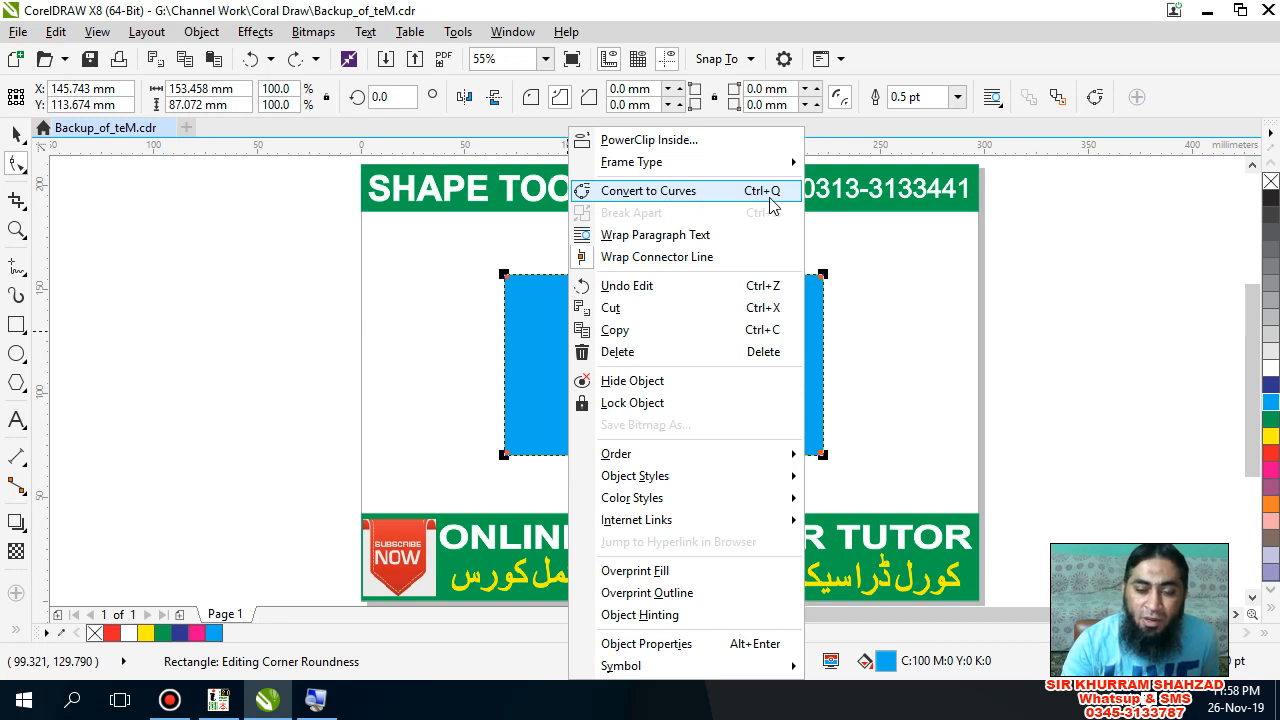
pyautogui.click(487, 278)
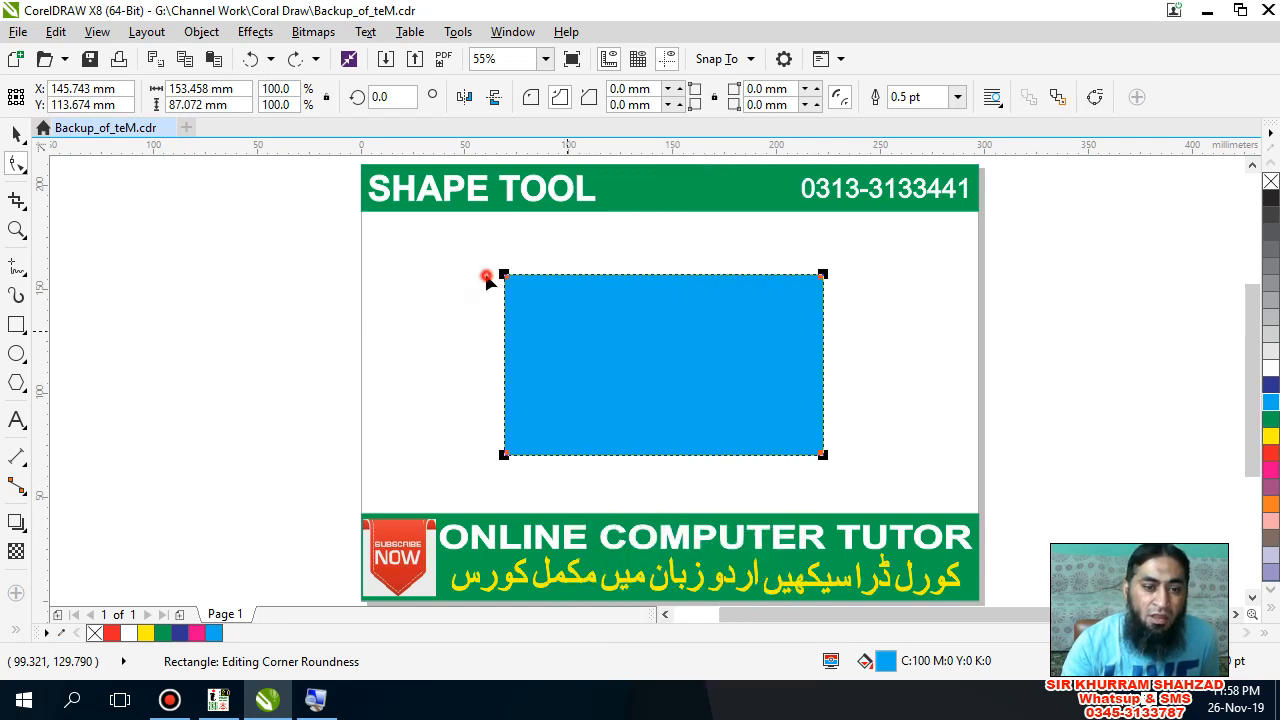
pyautogui.click(203, 32)
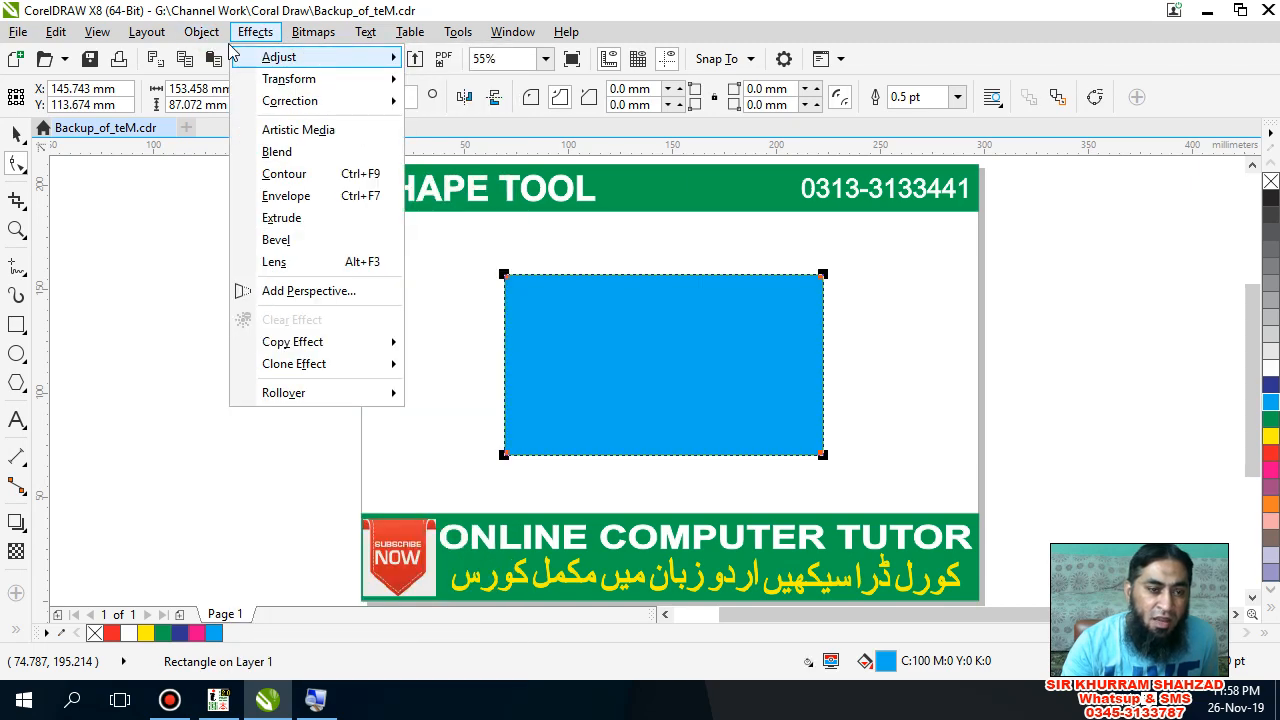
pyautogui.click(255, 32)
pyautogui.click(203, 32)
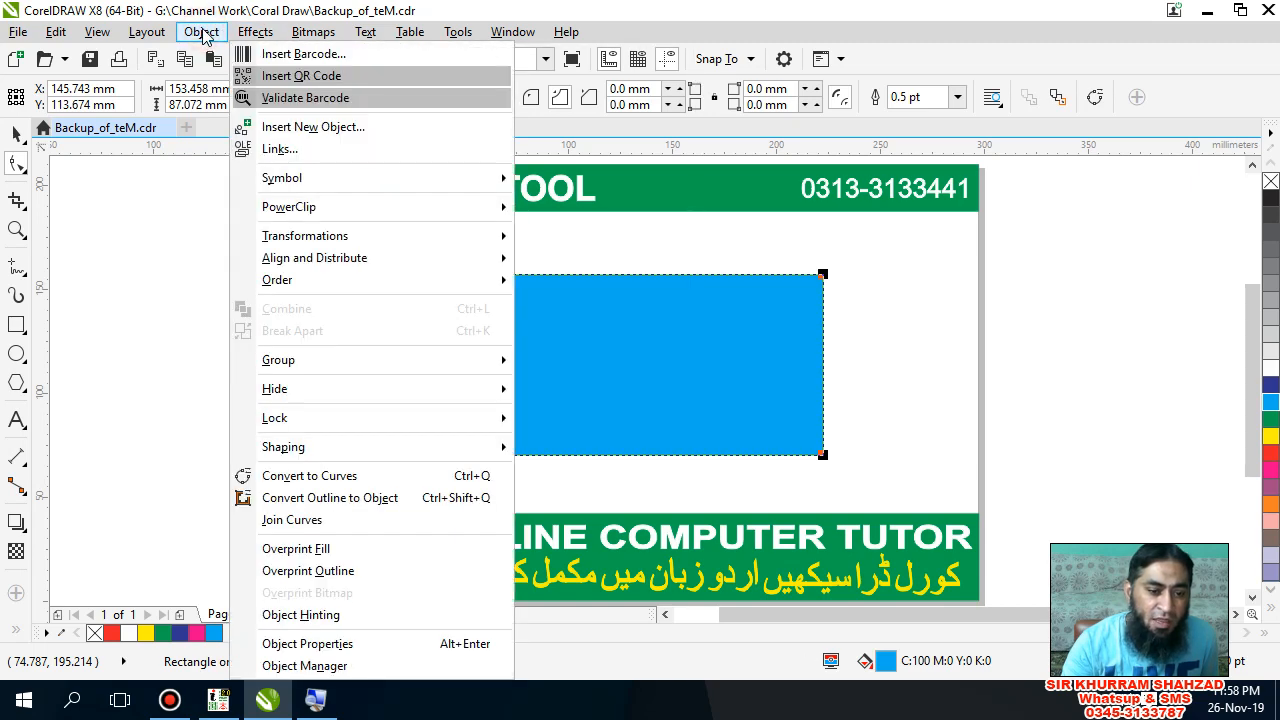
pyautogui.moveTo(309, 389)
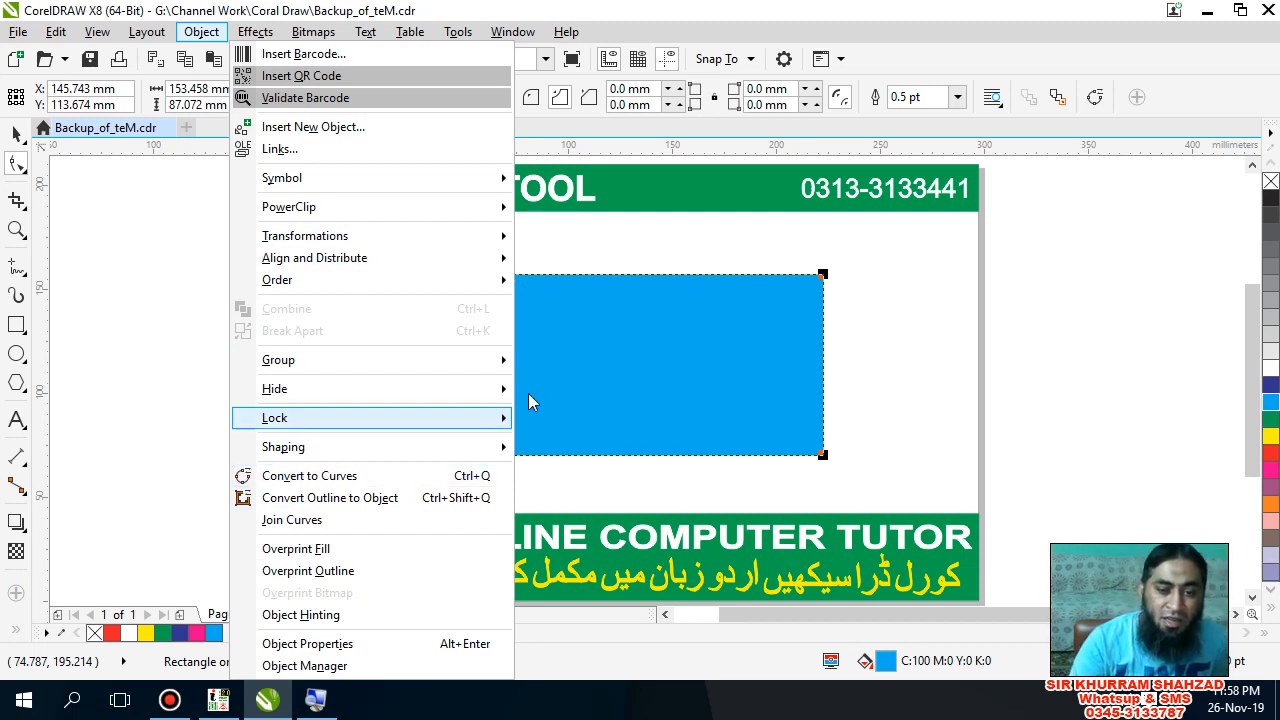
pyautogui.click(571, 340)
pyautogui.rightClick(576, 348)
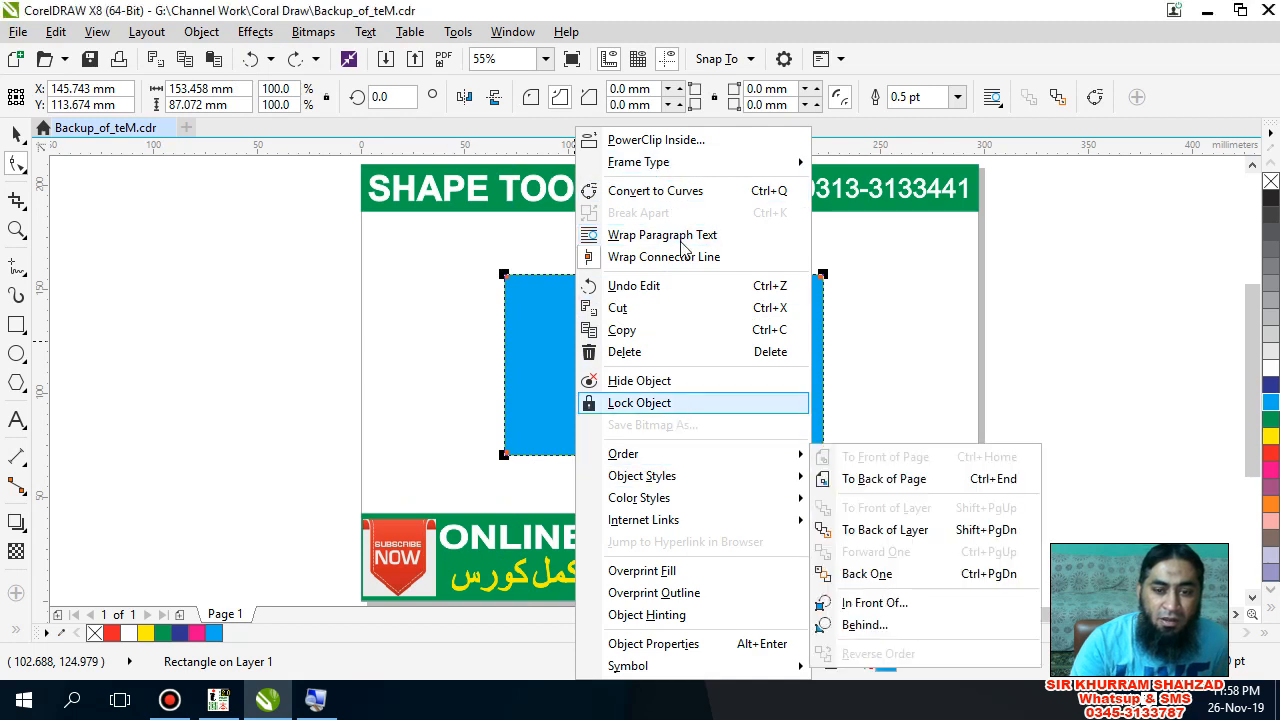
# Convert the blue rectangle to curves.
pyautogui.click(537, 297)
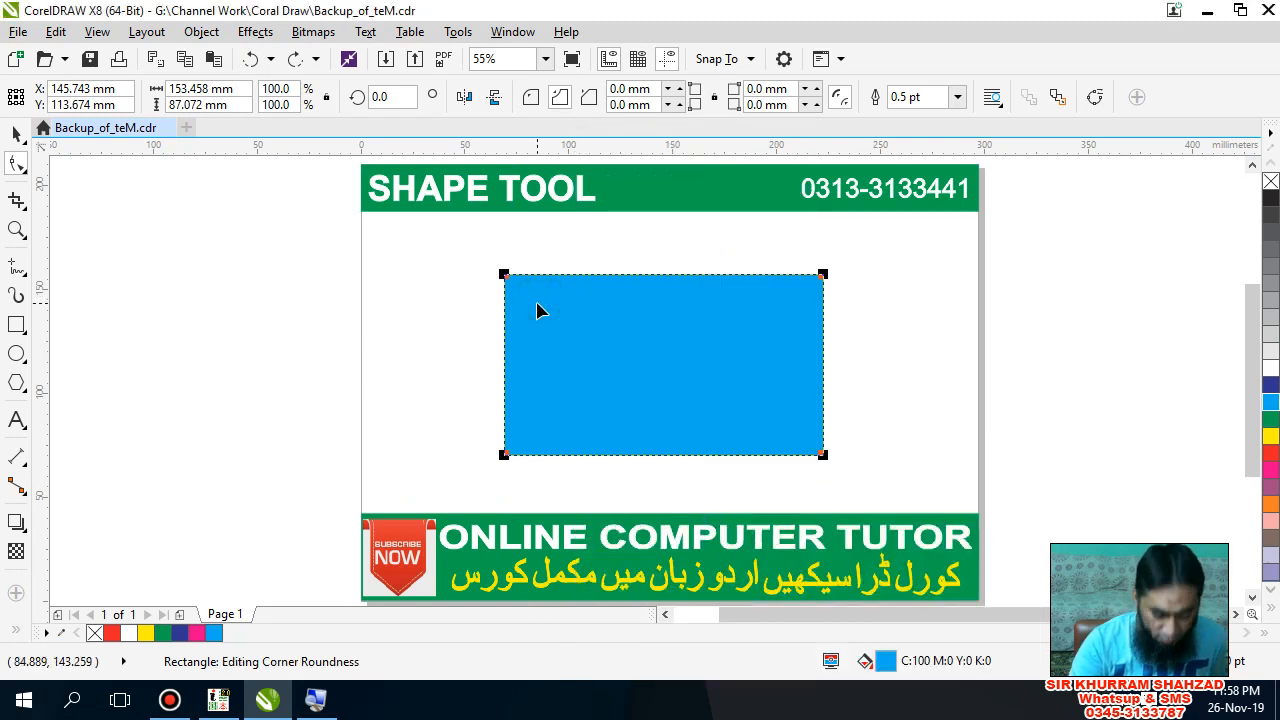
pyautogui.hotkey('ctrl', 'q')
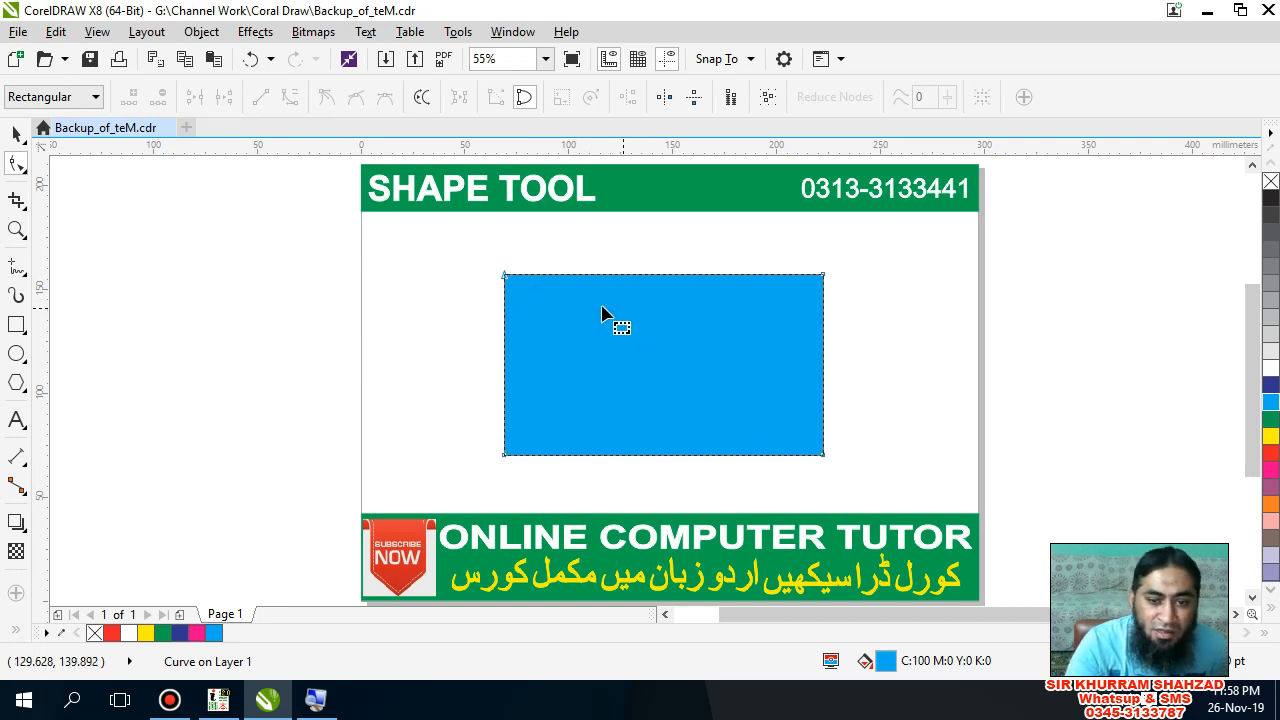
# Try moving the upper-left corner node inward and the lower-right node close to the upper-left corner, undoing each move.
pyautogui.click(505, 277)
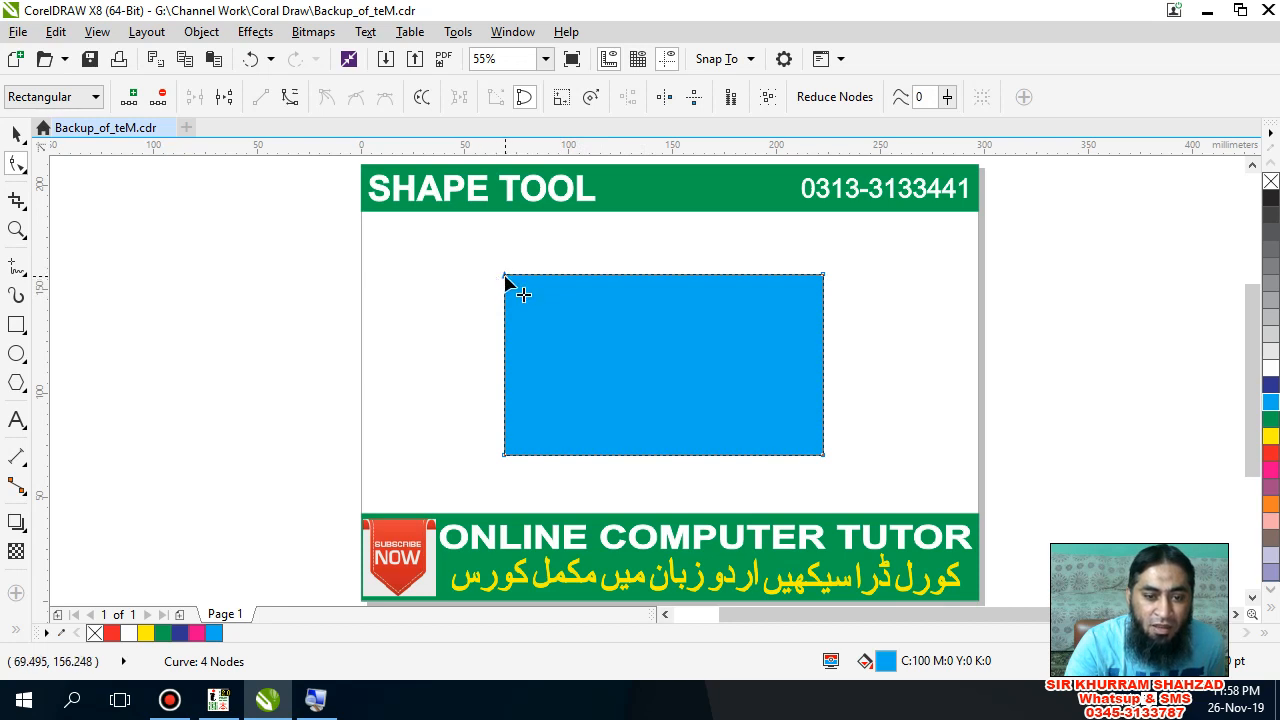
pyautogui.moveTo(505, 279); pyautogui.dragTo(607, 334)
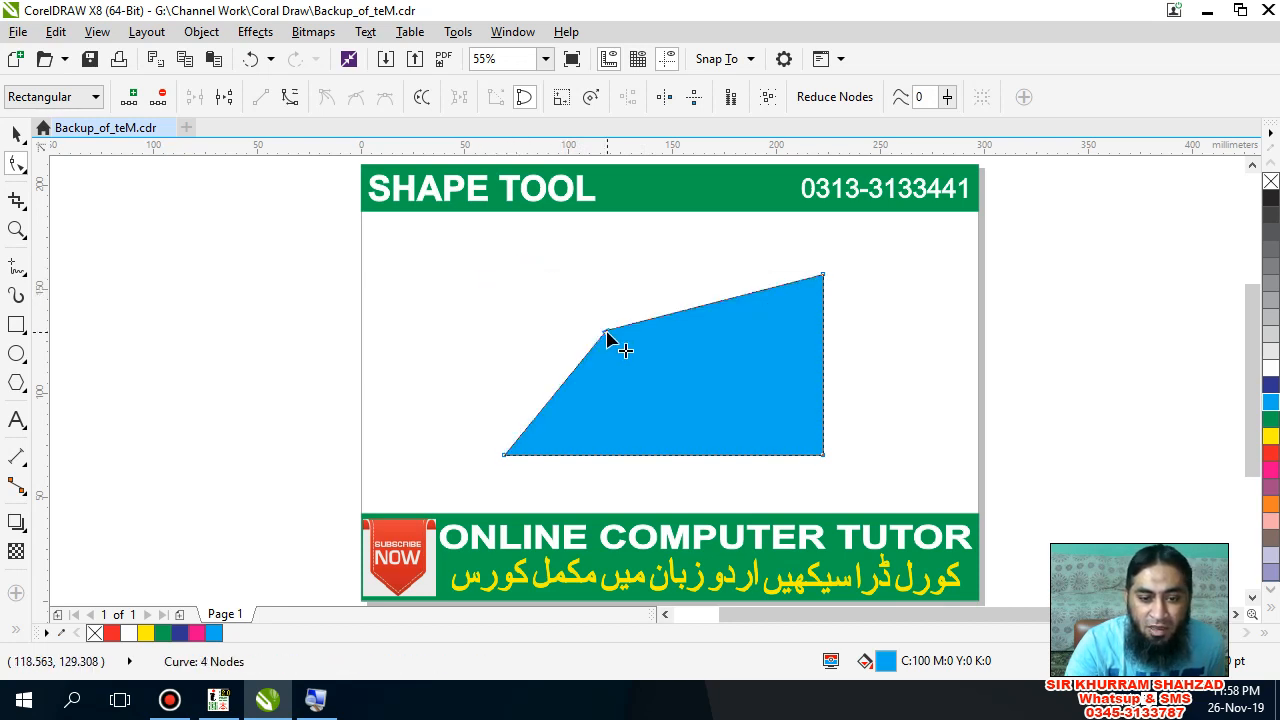
pyautogui.hotkey('ctrl', 'z')
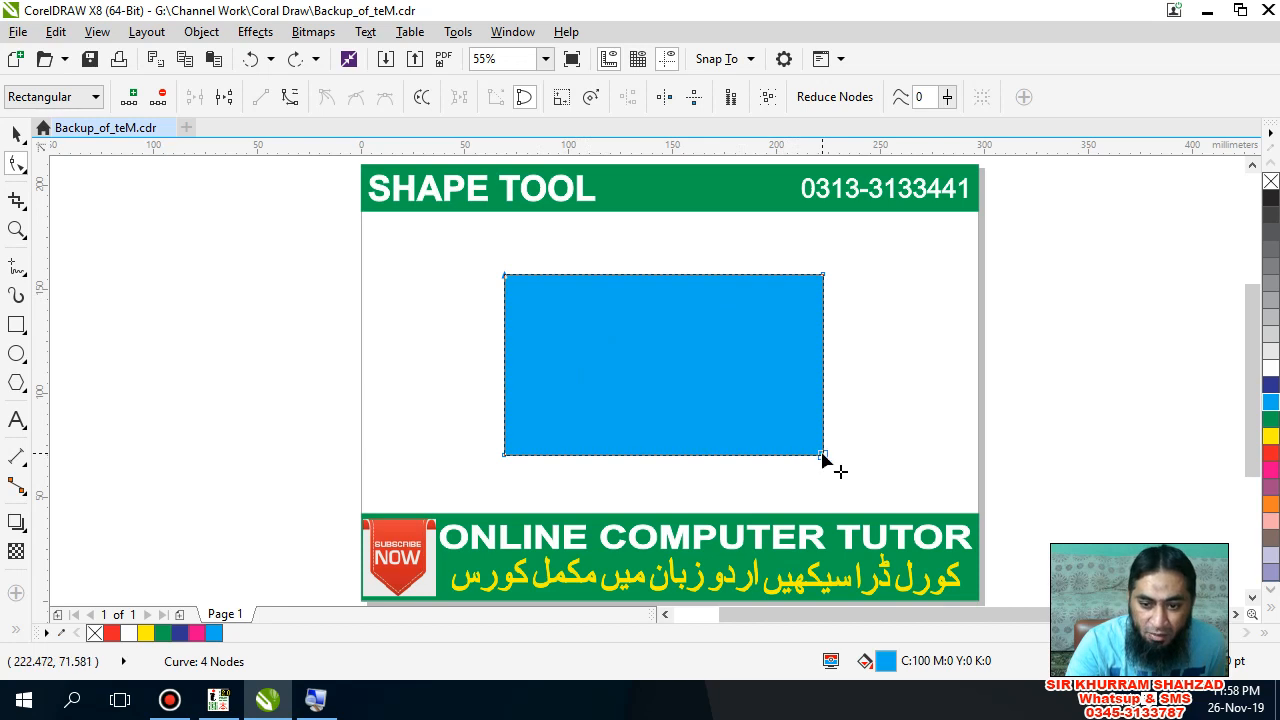
pyautogui.moveTo(822, 454); pyautogui.dragTo(523, 317)
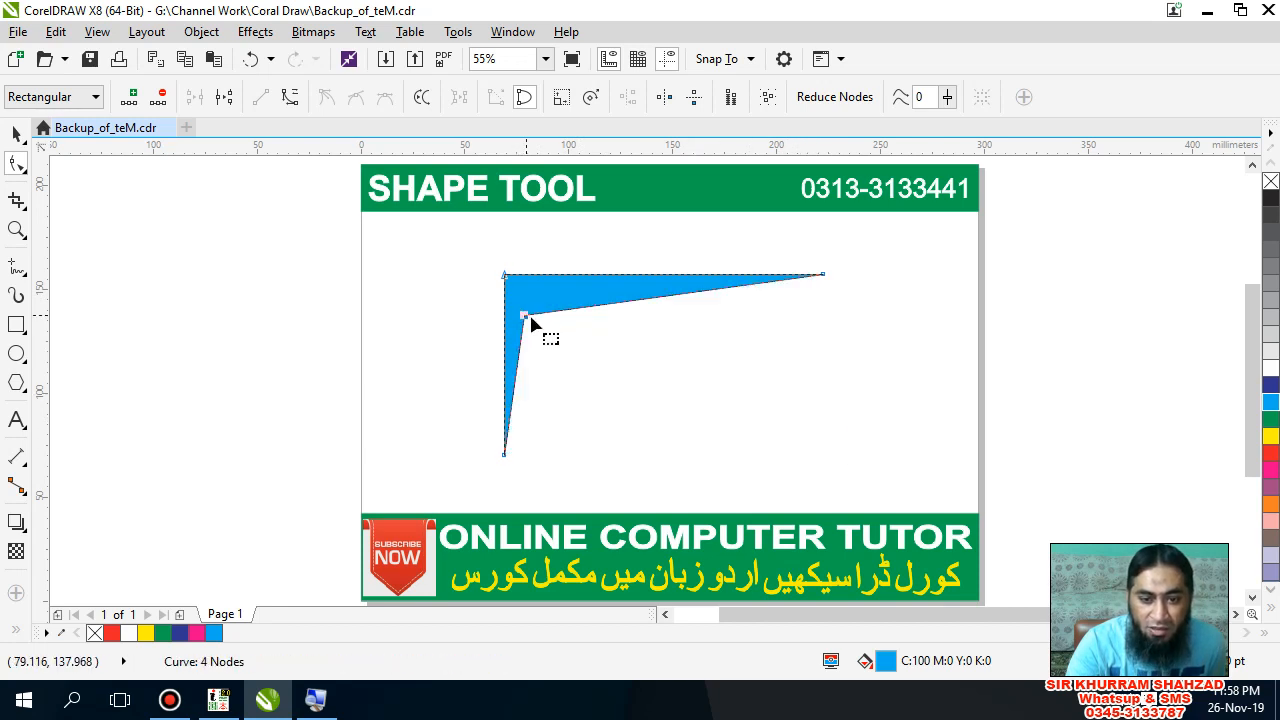
pyautogui.hotkey('ctrl', 'z')
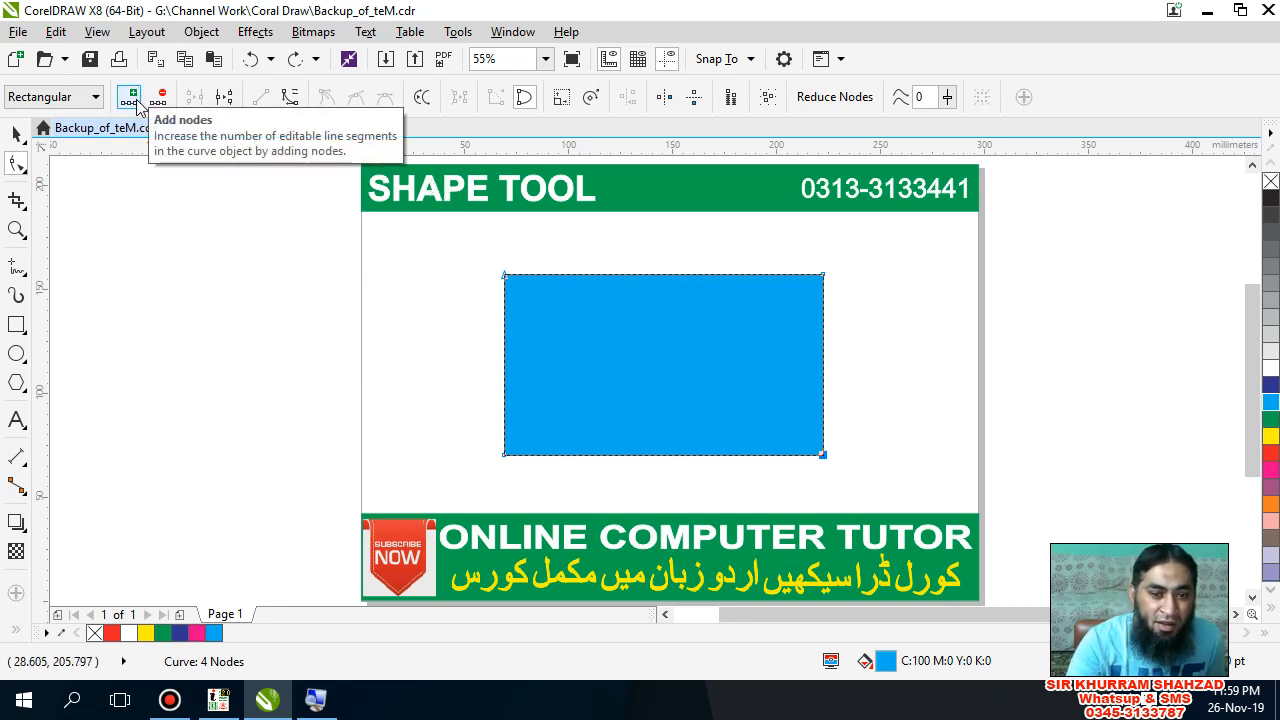
# Add a node near the middle of the rectangle's top edge and delete it.
pyautogui.click(669, 274)
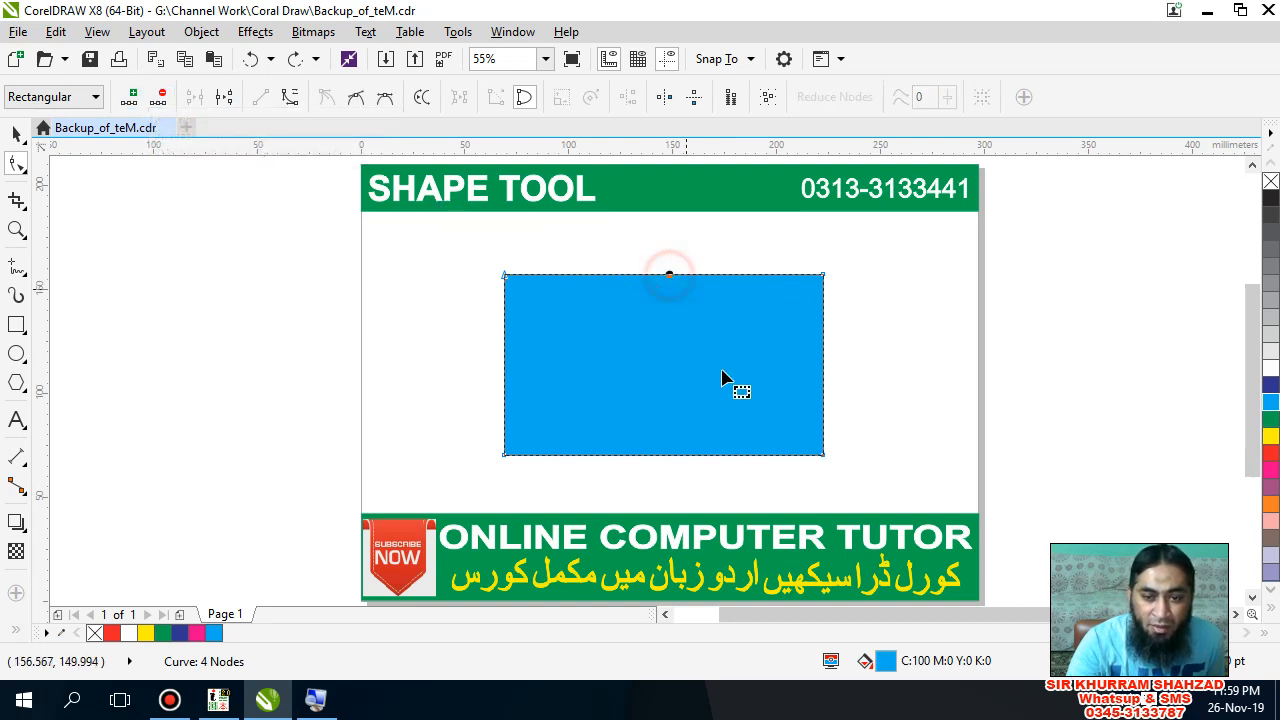
pyautogui.click(134, 100)
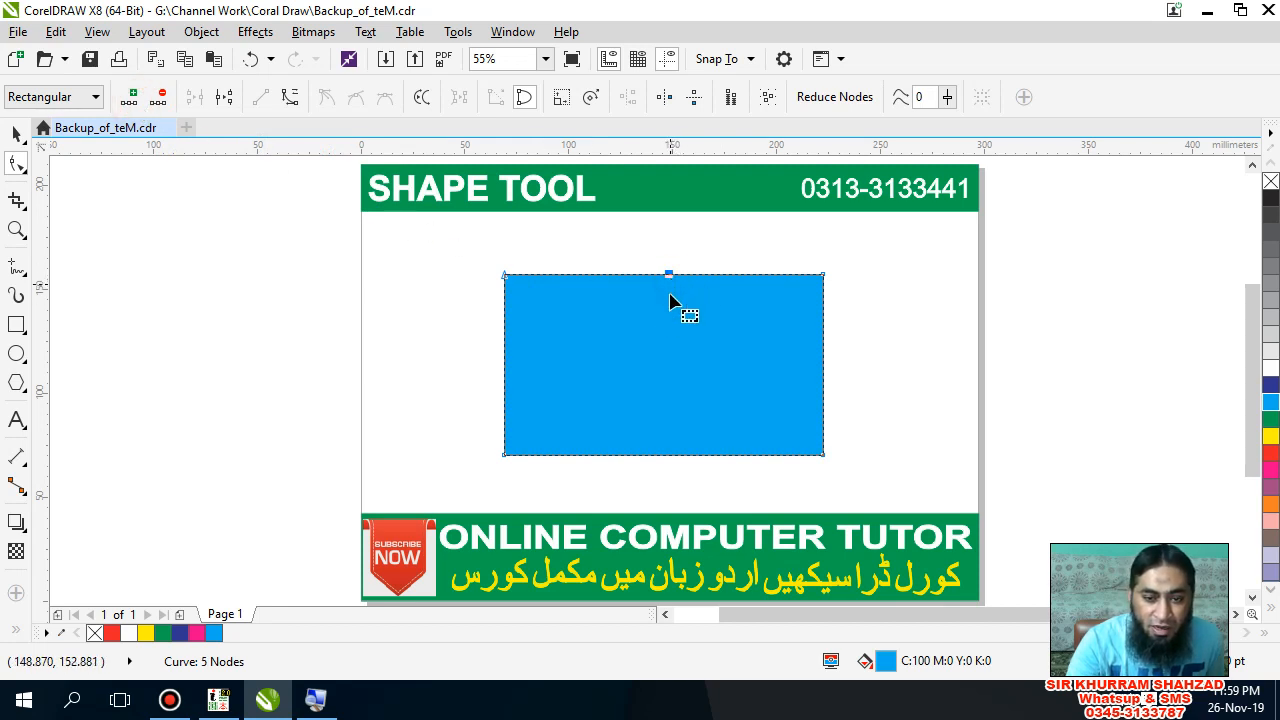
pyautogui.click(160, 100)
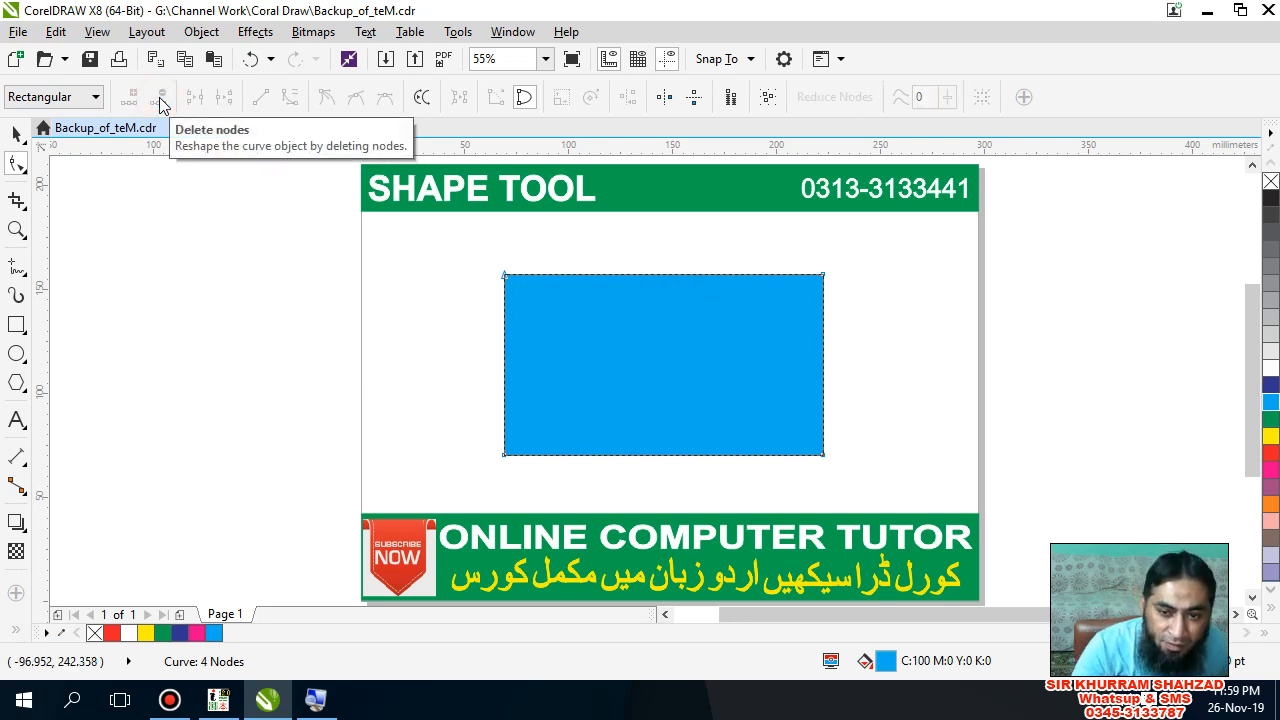
# Twice more, add a node near the top edge's midpoint and remove it again.
pyautogui.rightClick(654, 276)
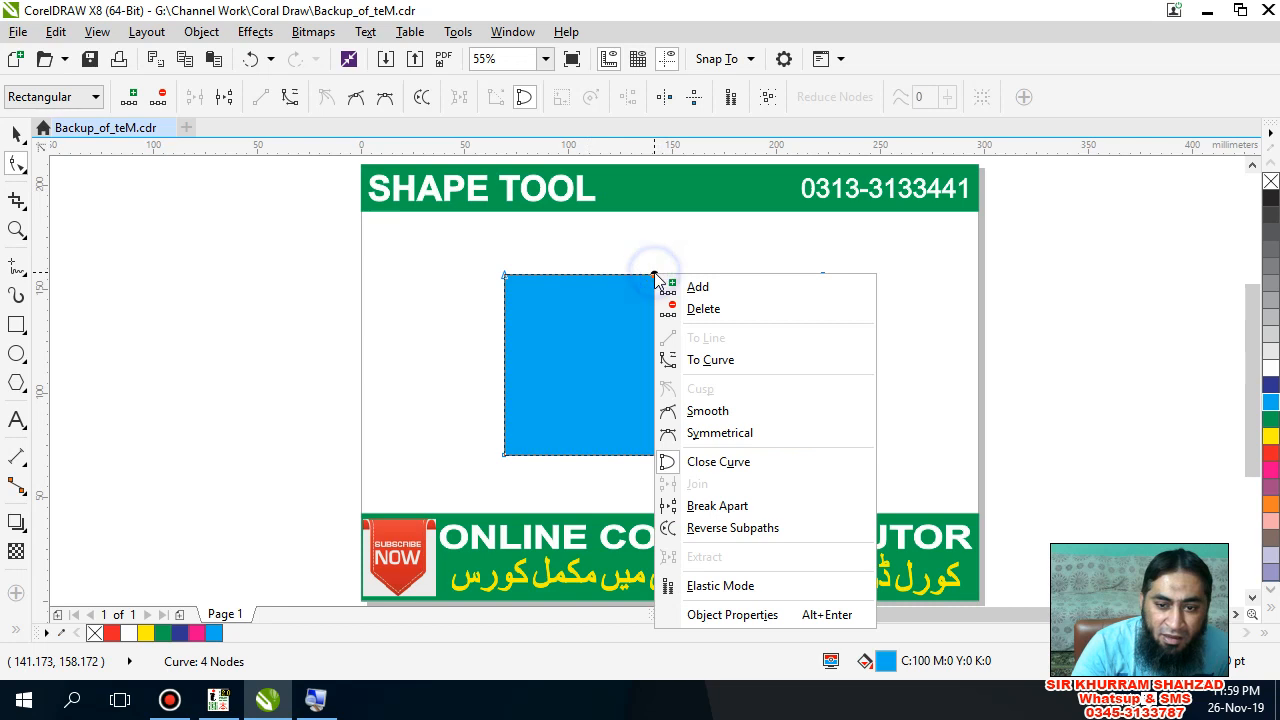
pyautogui.click(714, 292)
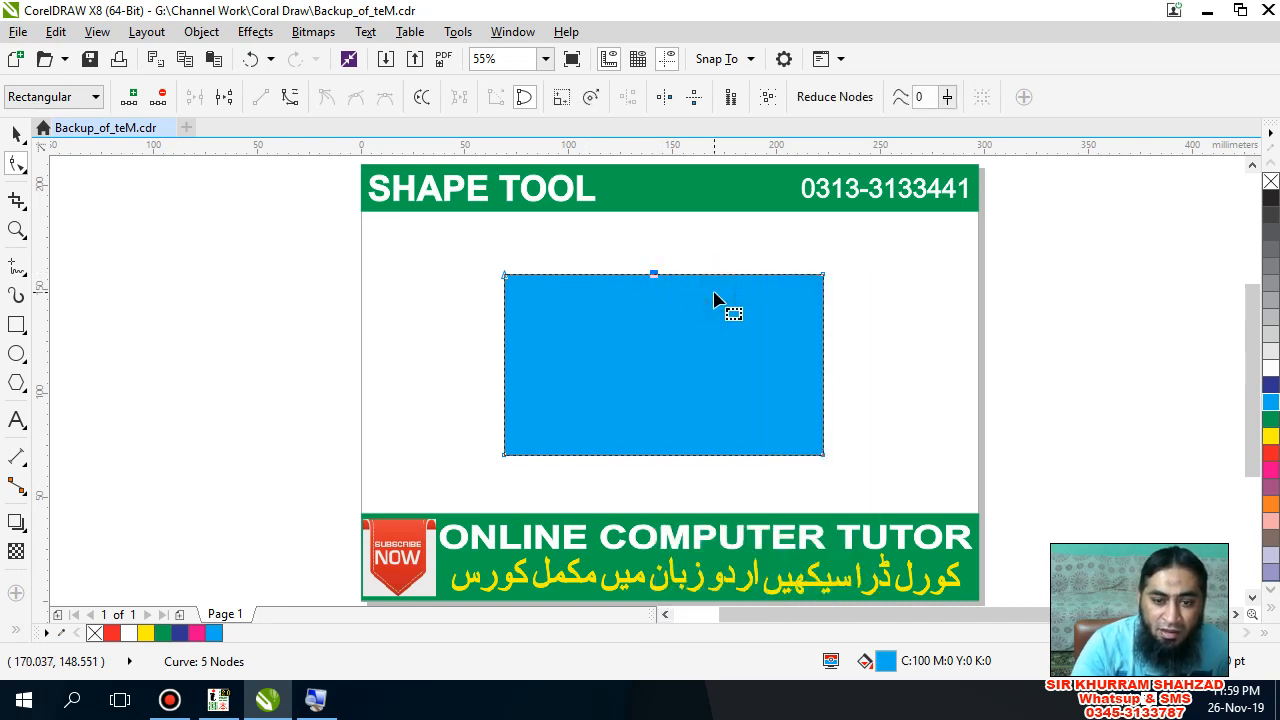
pyautogui.rightClick(654, 274)
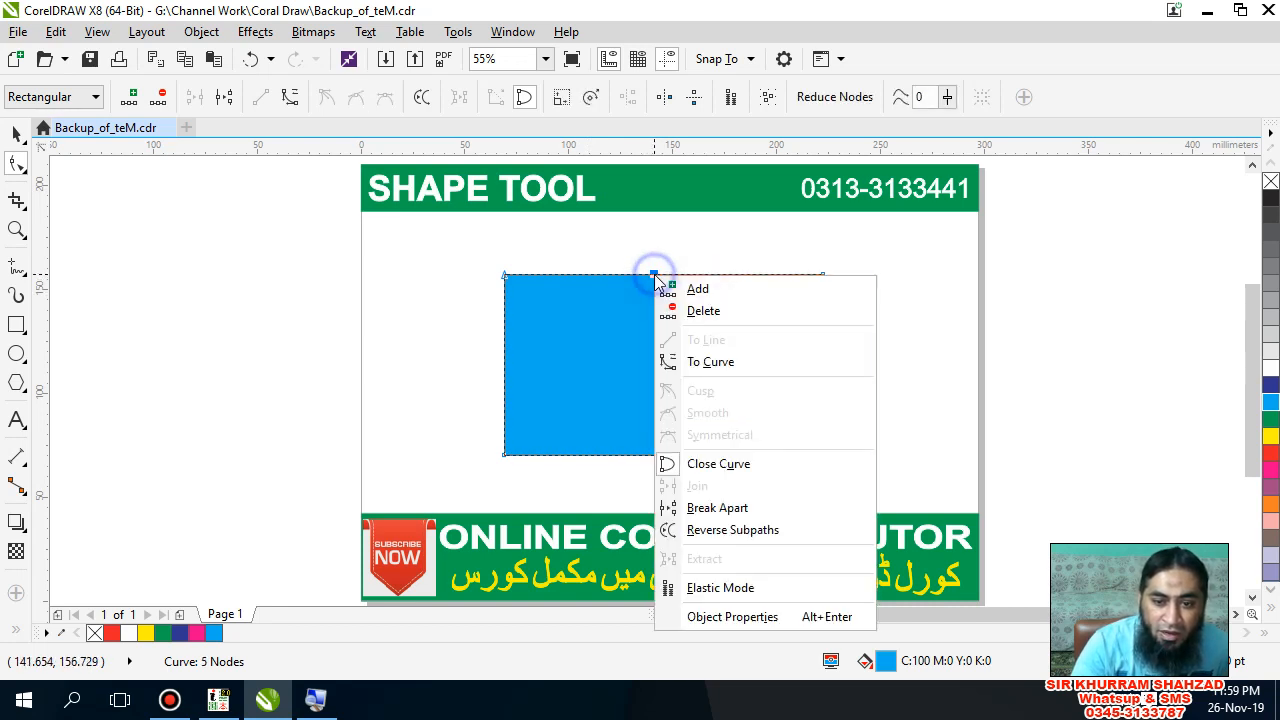
pyautogui.click(702, 311)
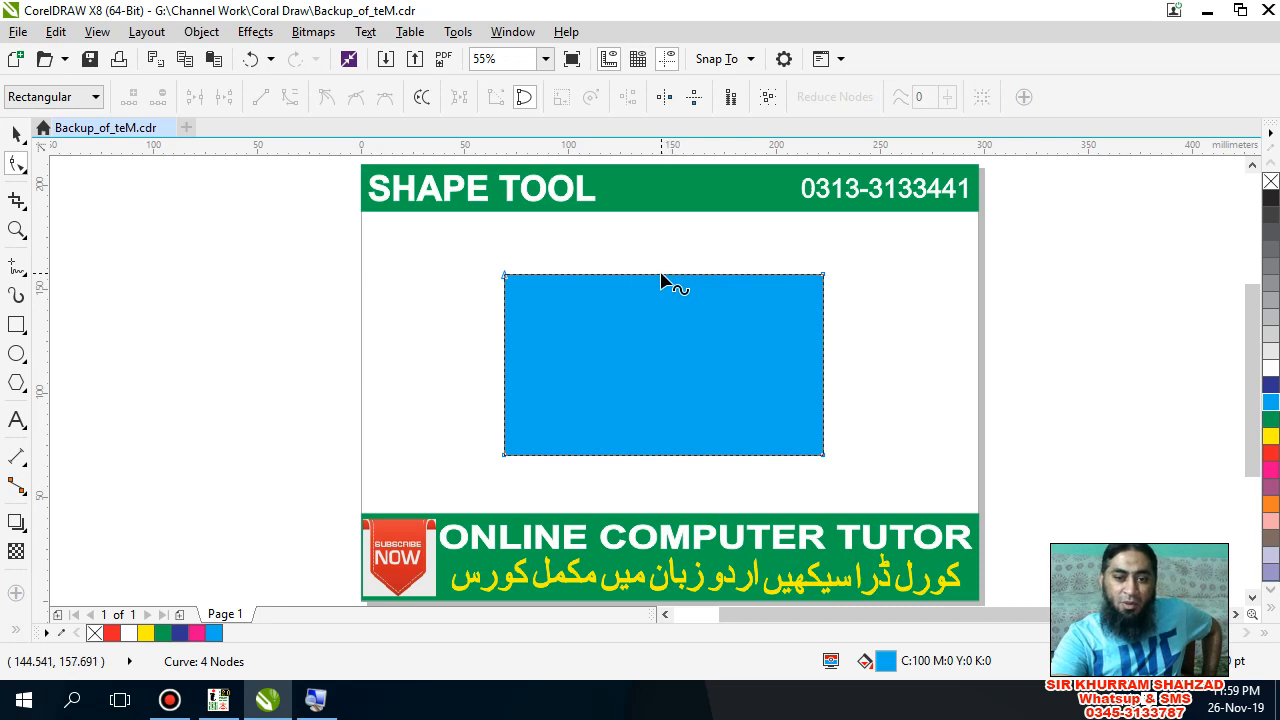
pyautogui.doubleClick(660, 276)
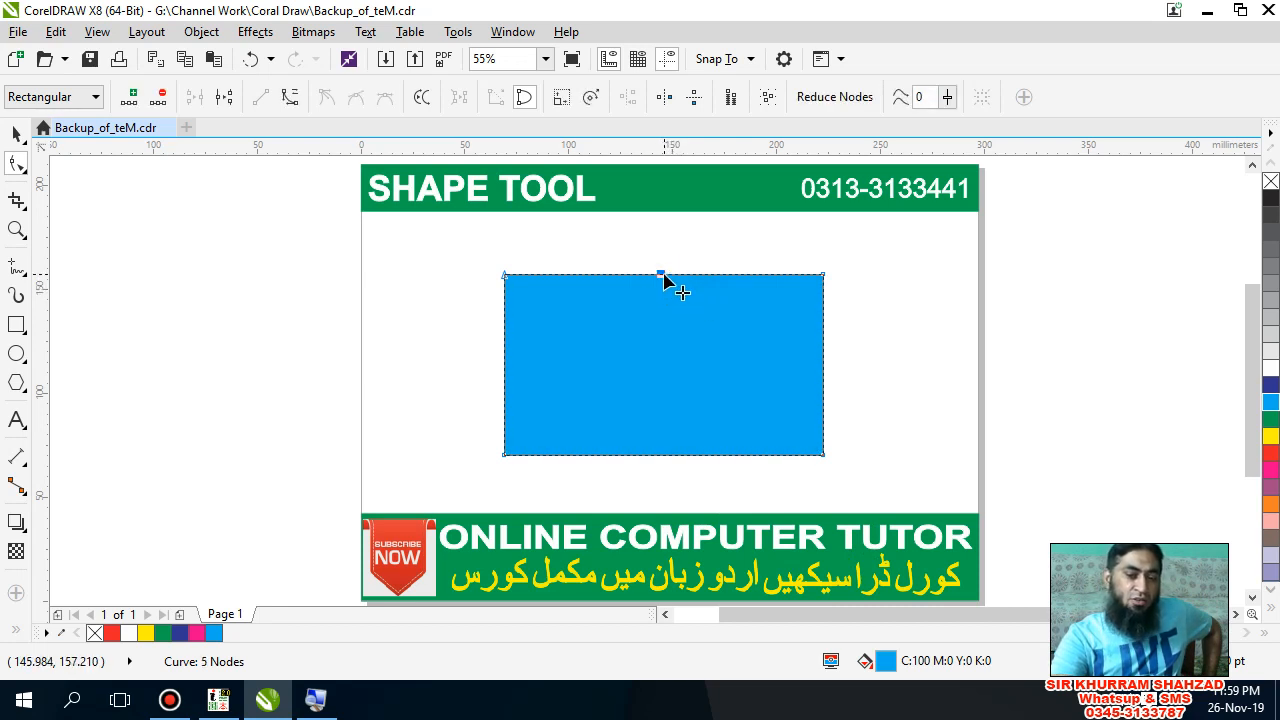
pyautogui.doubleClick(662, 276)
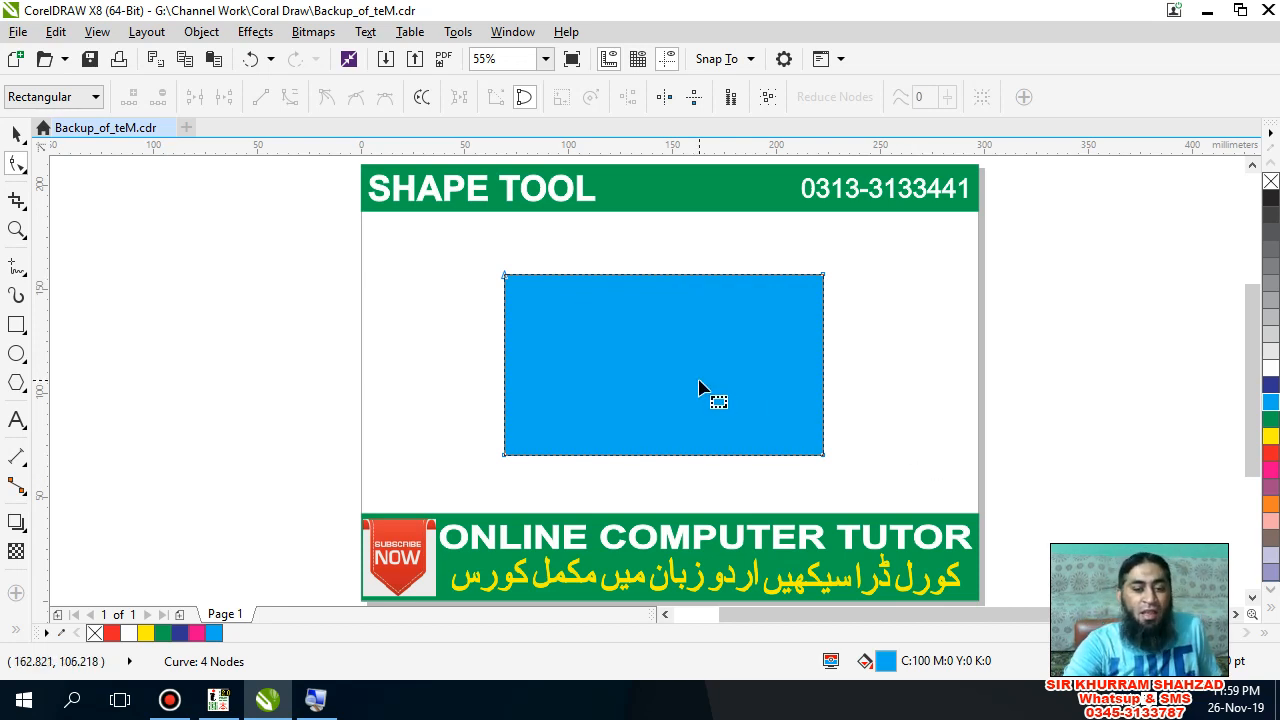
# Add nodes midway along the top and bottom edges and pull both toward the center to form a bow-tie shape.
pyautogui.doubleClick(662, 275)
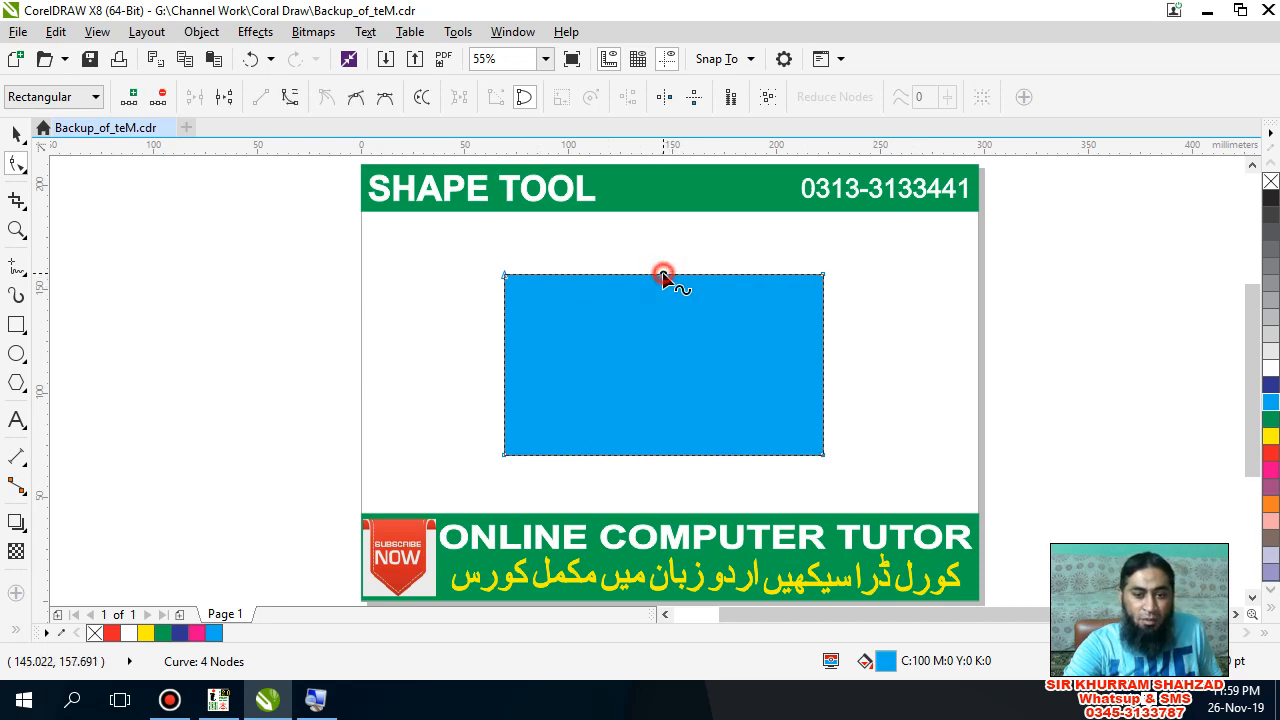
pyautogui.doubleClick(661, 455)
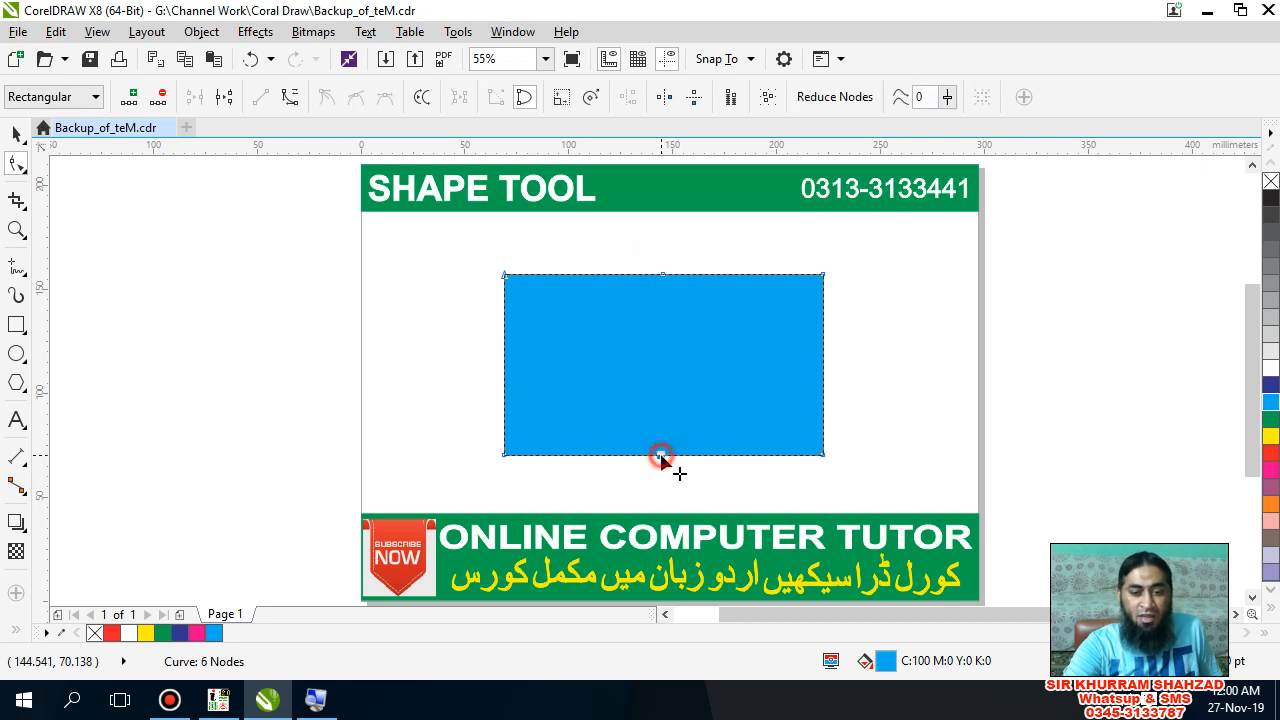
pyautogui.click(663, 276)
pyautogui.moveTo(663, 288); pyautogui.dragTo(667, 360)
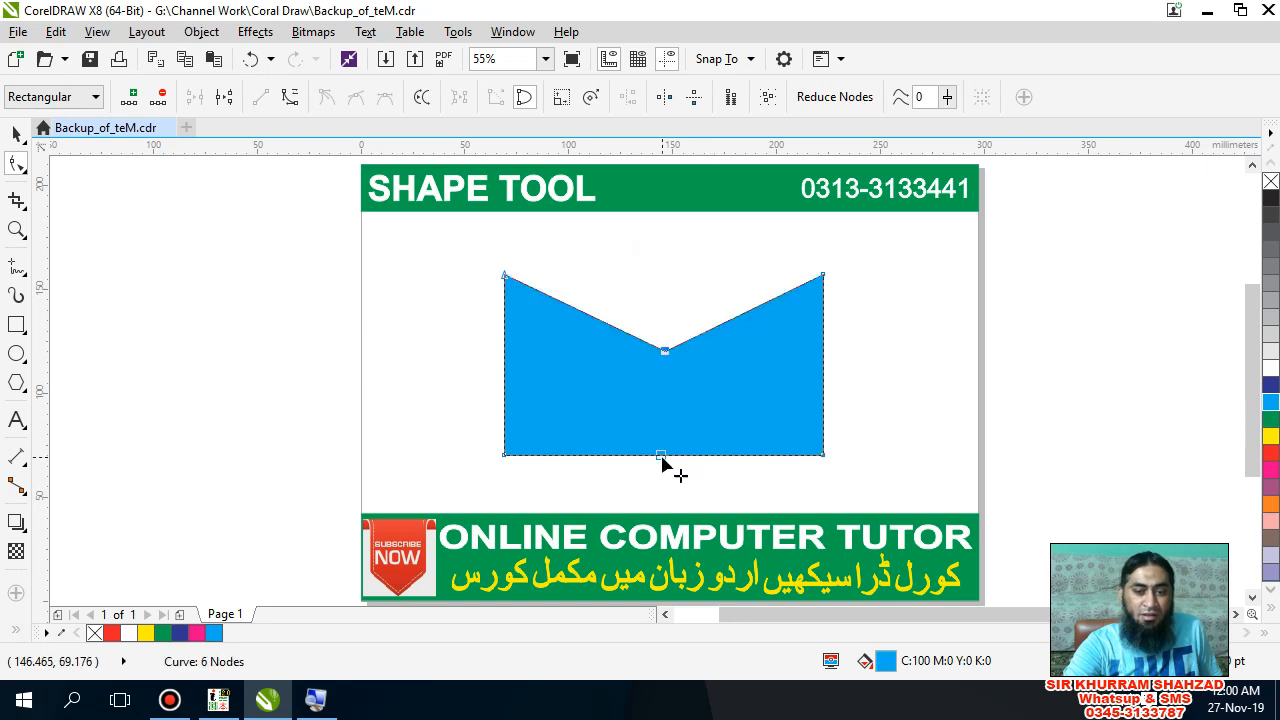
pyautogui.moveTo(661, 455); pyautogui.dragTo(665, 364)
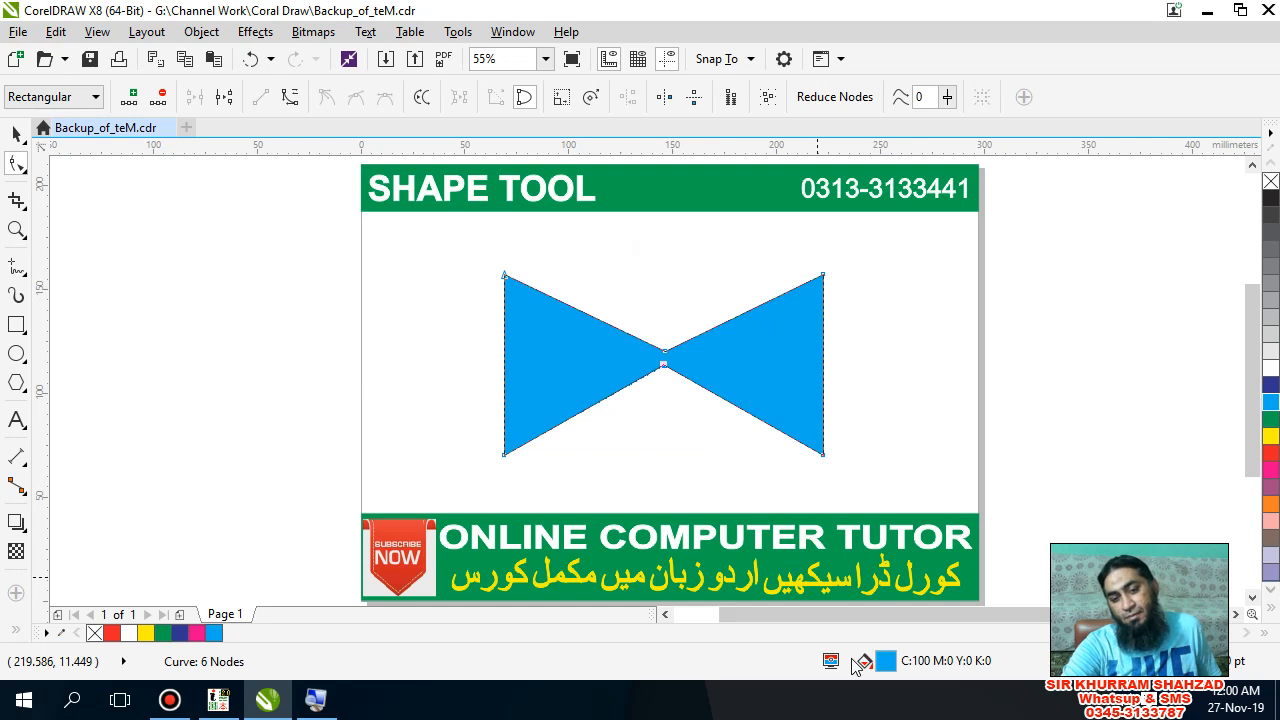
# Add a node midway along each vertical side of the bow tie and pull both outward into points.
pyautogui.doubleClick(504, 377)
pyautogui.moveTo(503, 372); pyautogui.dragTo(447, 367)
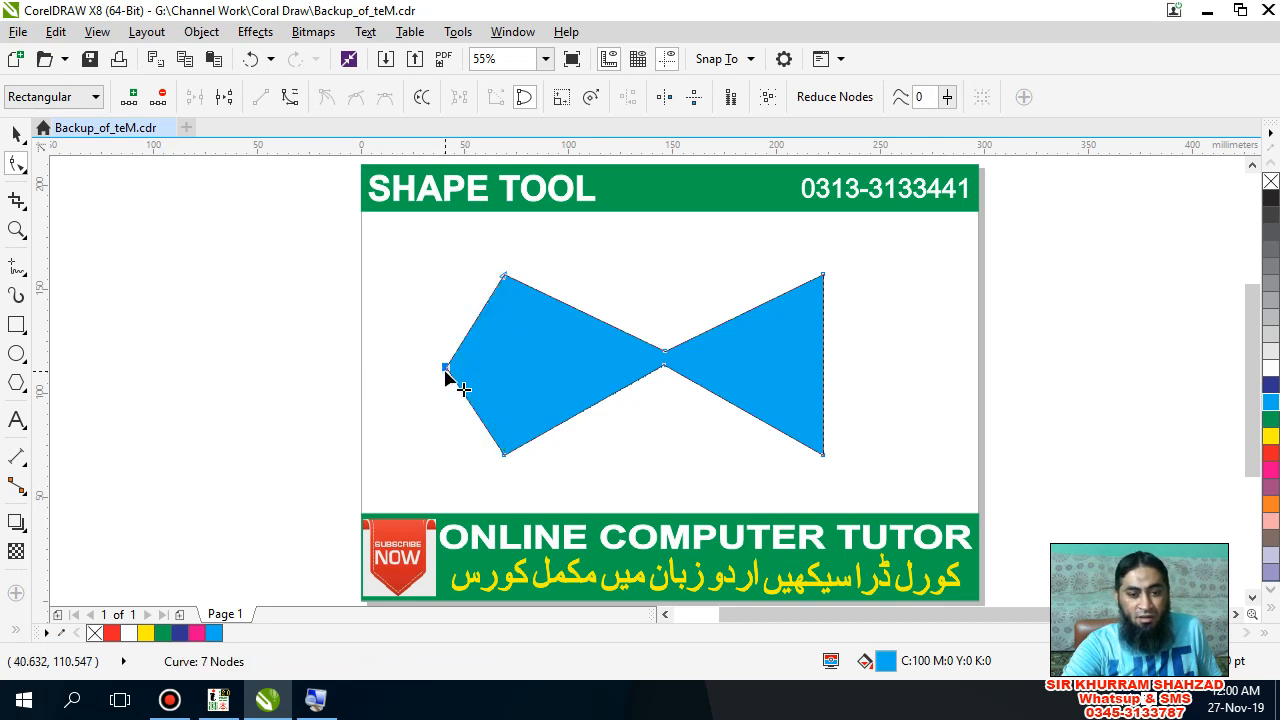
pyautogui.doubleClick(823, 372)
pyautogui.moveTo(823, 372); pyautogui.dragTo(887, 372)
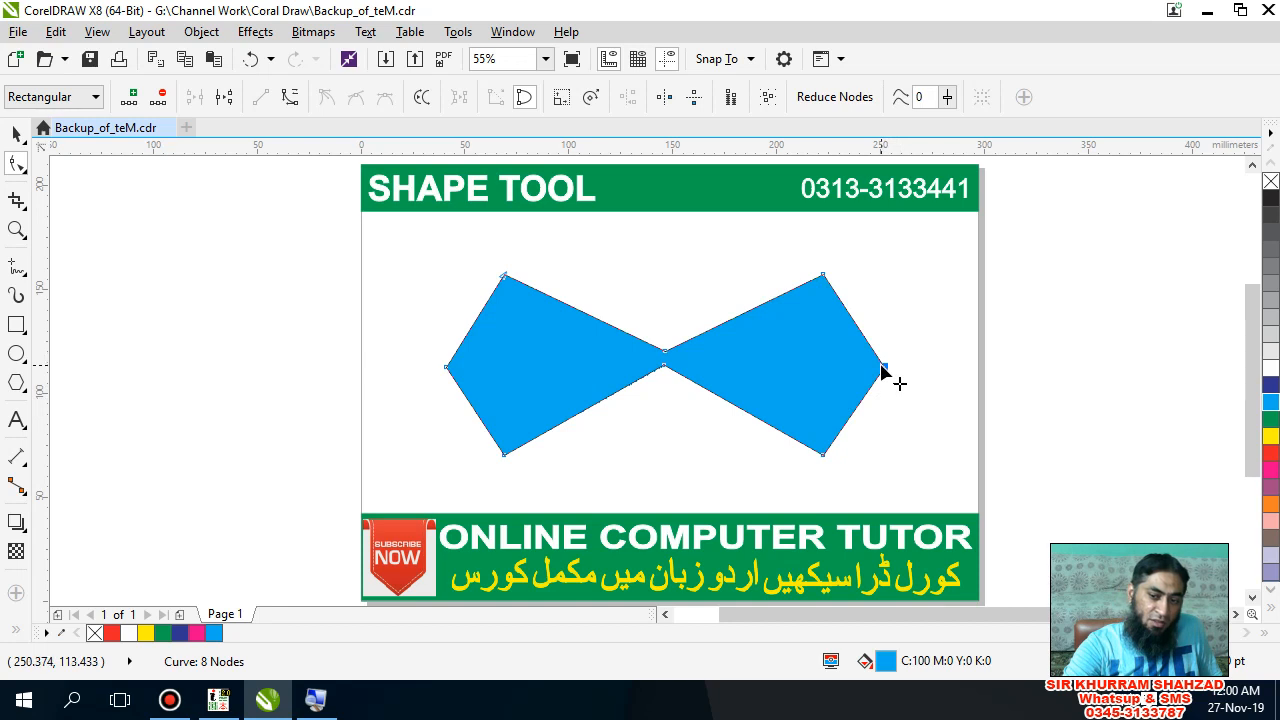
# Delete the four added nodes at the two outer points and the center to restore the plain rectangle.
pyautogui.doubleClick(885, 368)
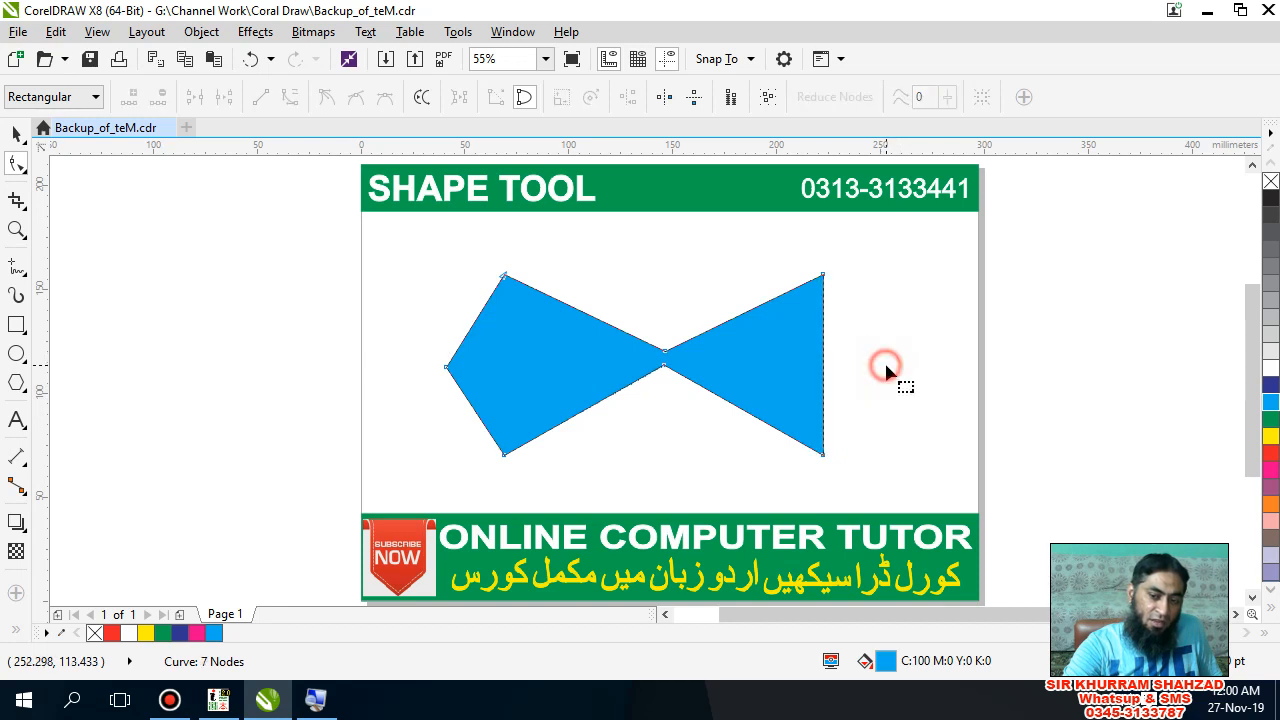
pyautogui.doubleClick(446, 368)
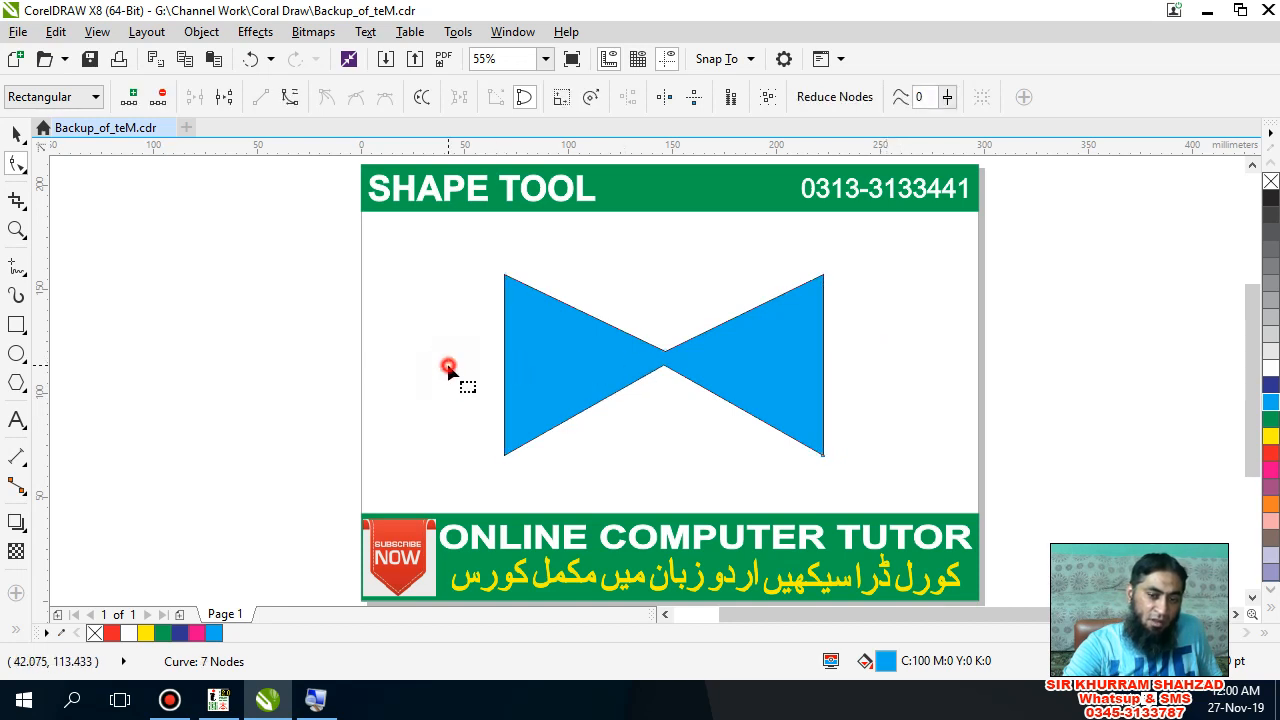
pyautogui.doubleClick(665, 366)
pyautogui.doubleClick(665, 352)
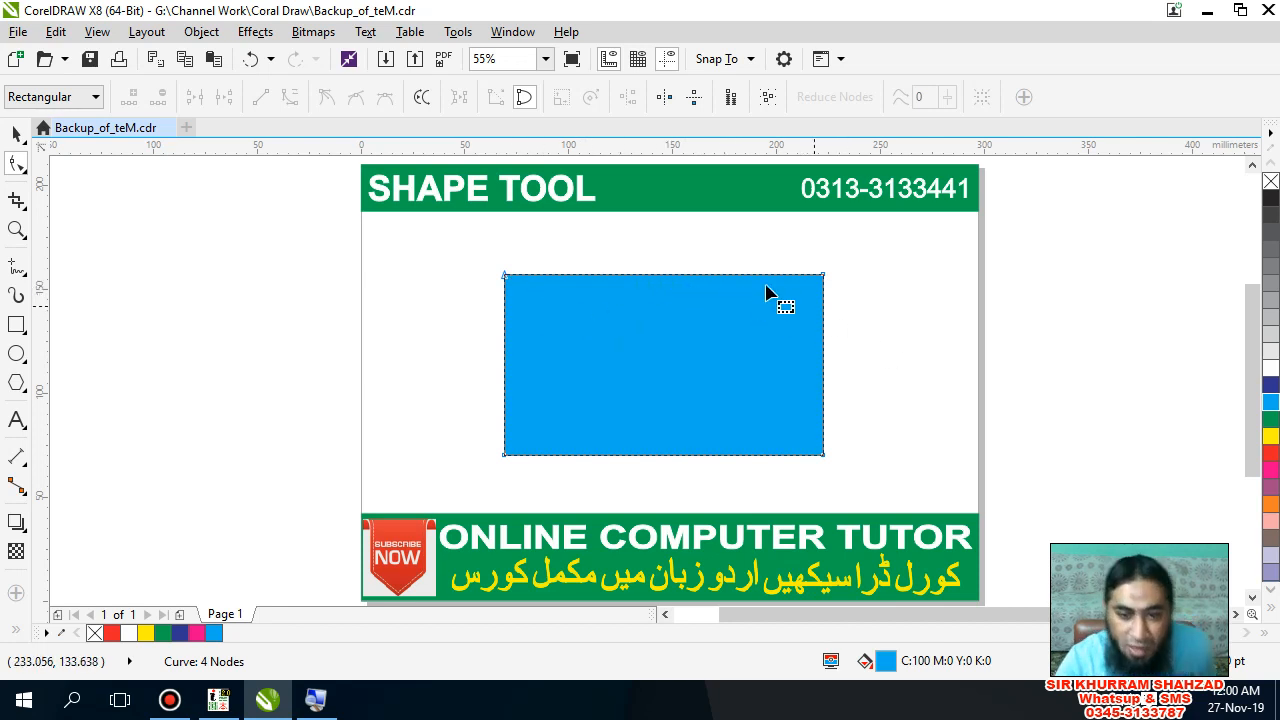
# Select the rectangle's upper-left corner node and convert its left-edge line segment to a curve.
pyautogui.click(505, 276)
pyautogui.rightClick(518, 272)
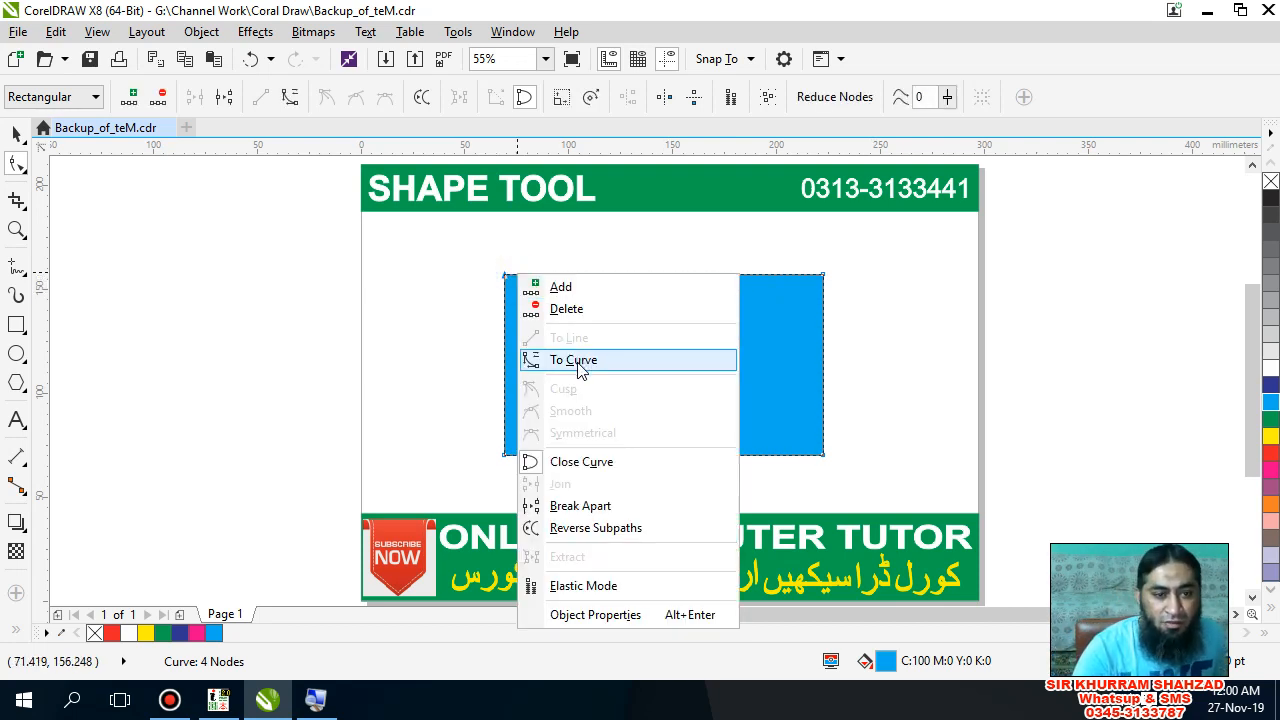
pyautogui.click(295, 268)
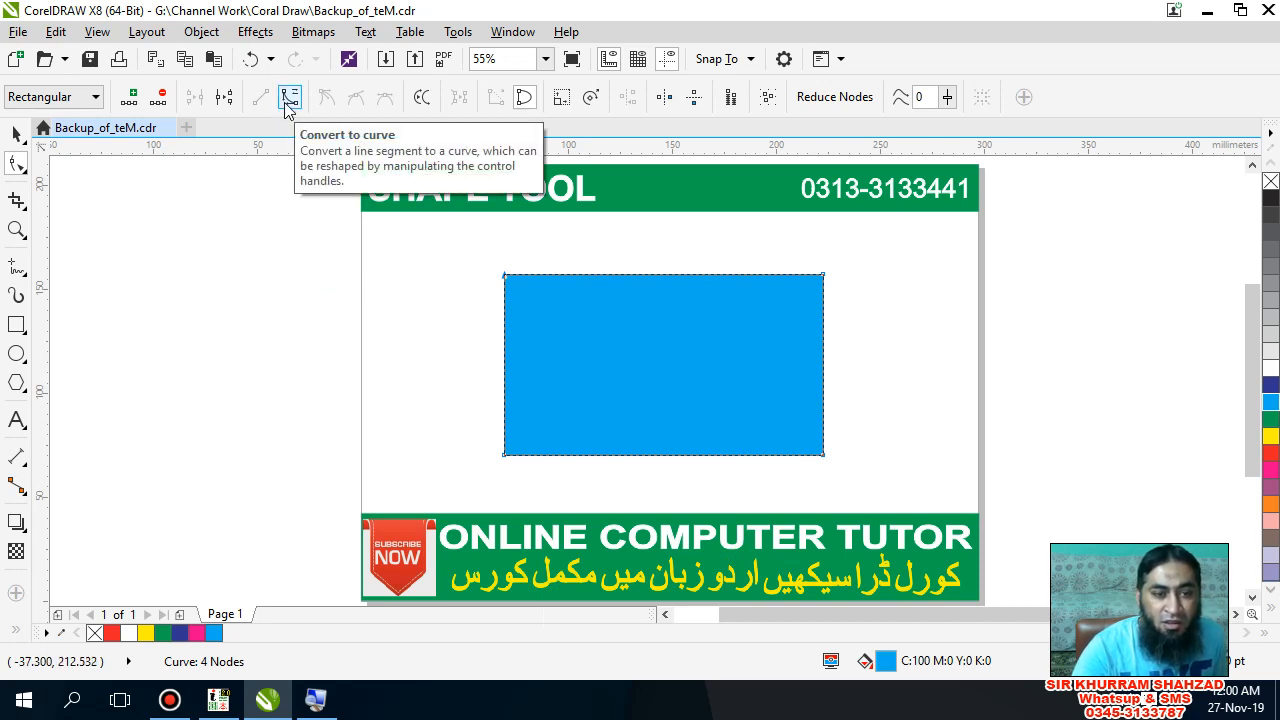
pyautogui.click(287, 100)
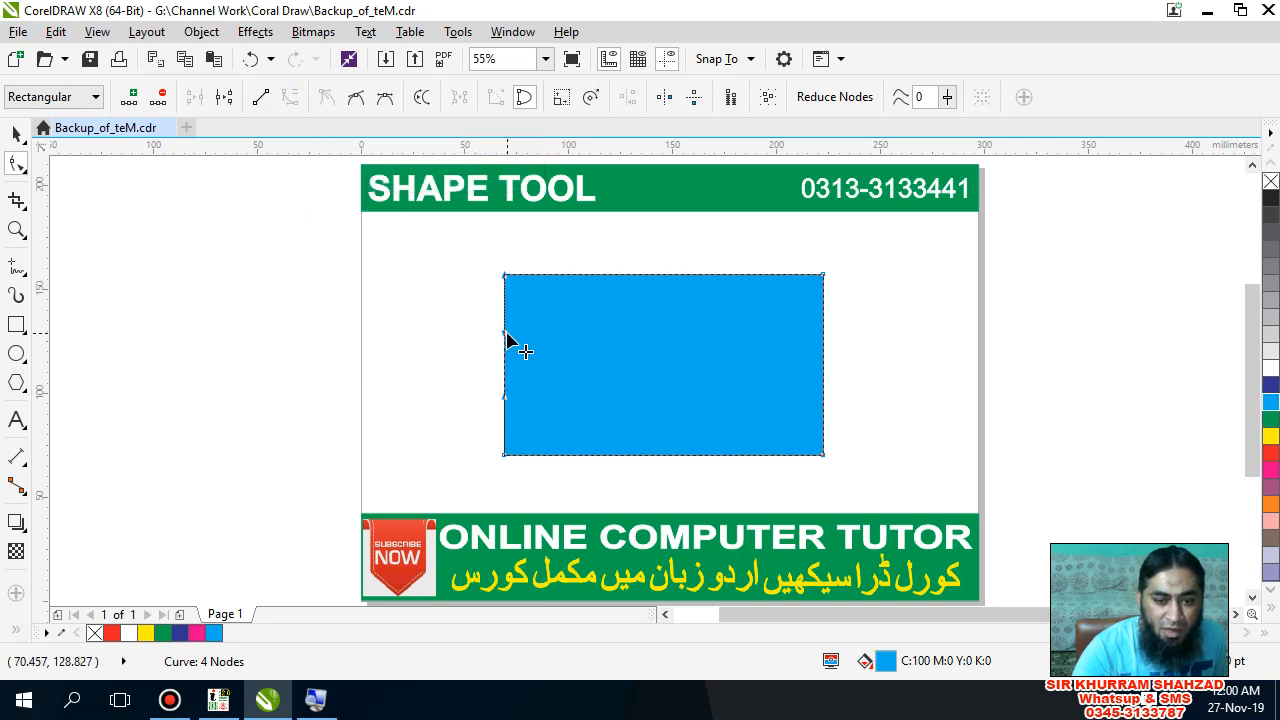
# Pull the left edge's upper control handle inward and its lower handle outward to bend the edge into an S-curve.
pyautogui.moveTo(507, 338); pyautogui.dragTo(592, 346)
pyautogui.moveTo(498, 400); pyautogui.dragTo(467, 403)
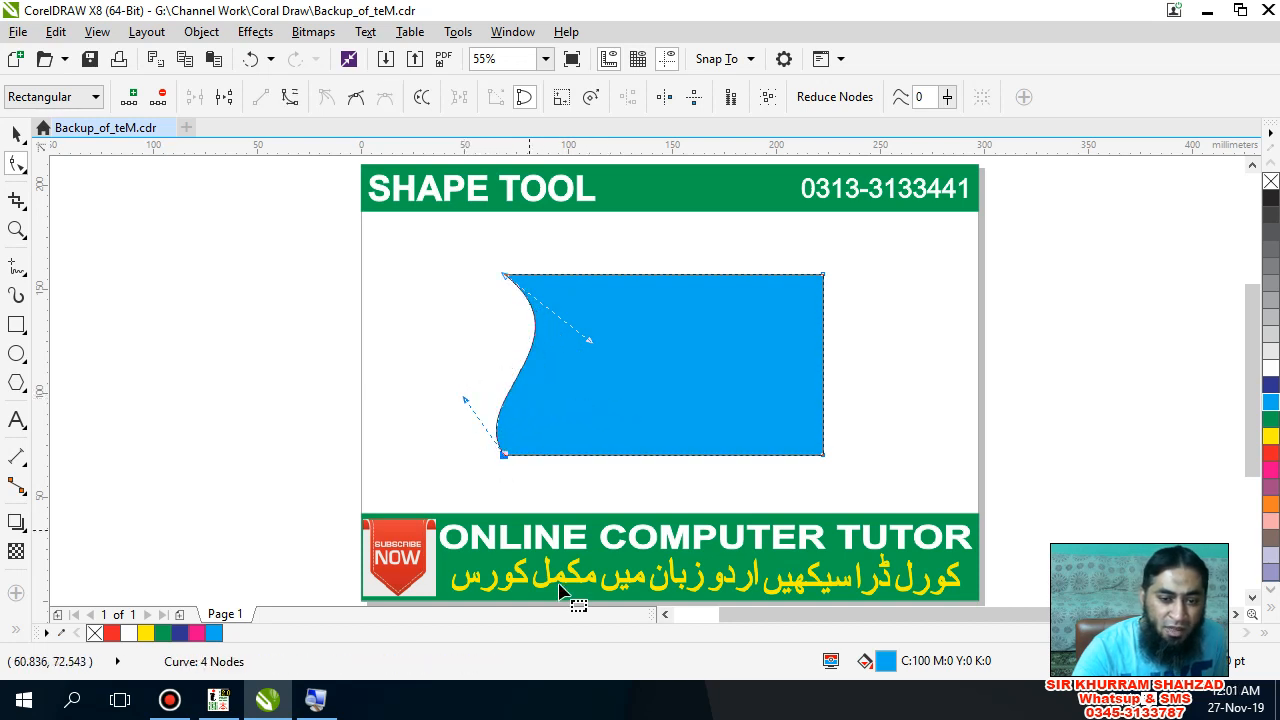
# Add a node midway along the right edge, convert the segment above it to a curve and bend it into a wave.
pyautogui.doubleClick(823, 366)
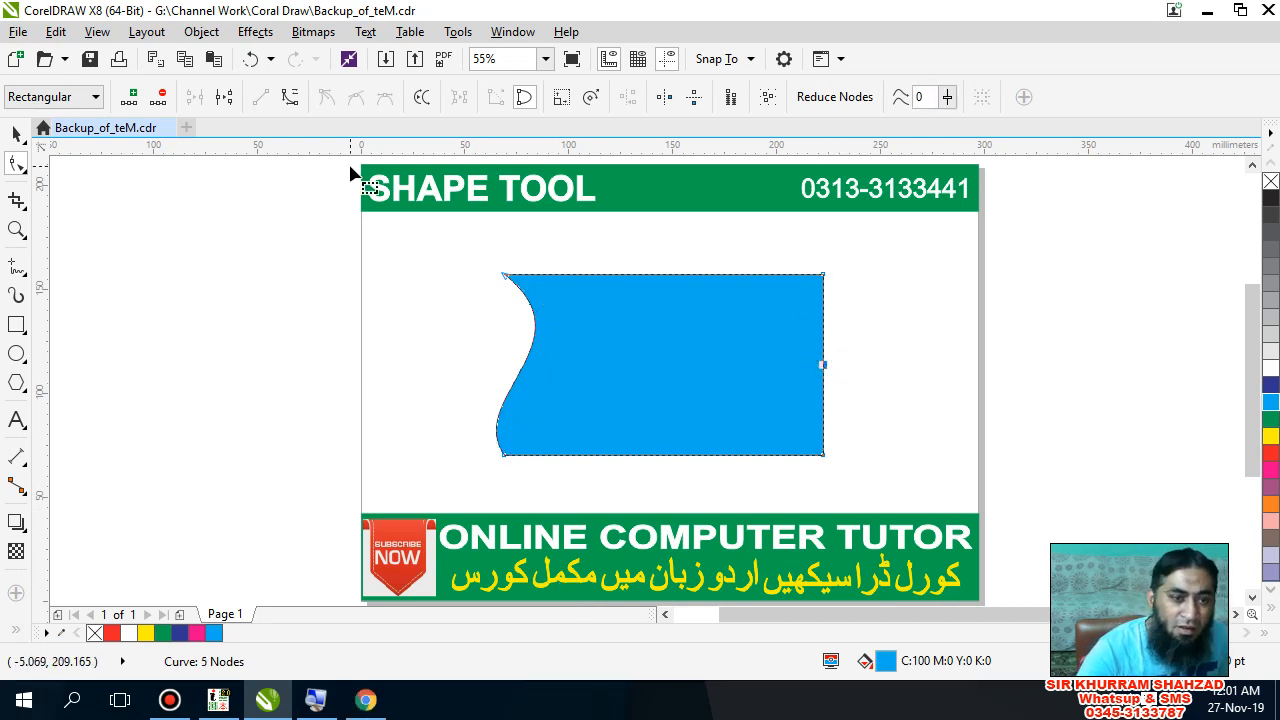
pyautogui.click(290, 100)
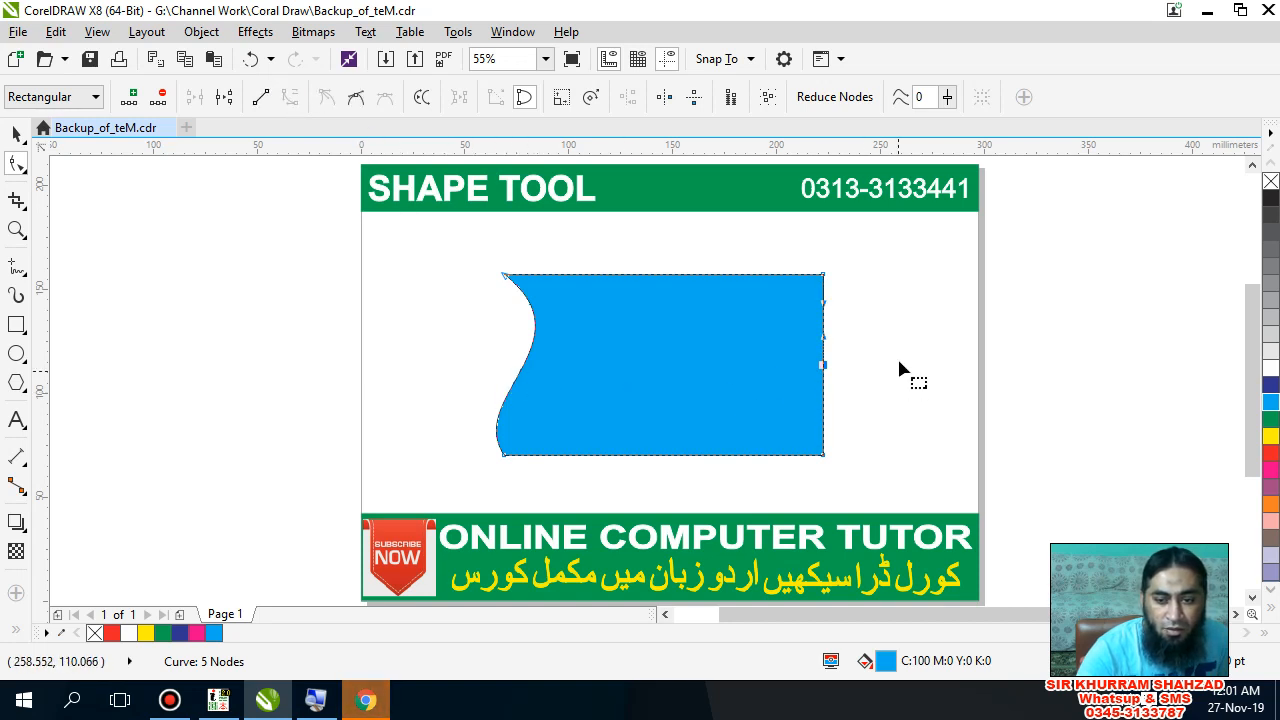
pyautogui.moveTo(826, 342); pyautogui.dragTo(766, 300)
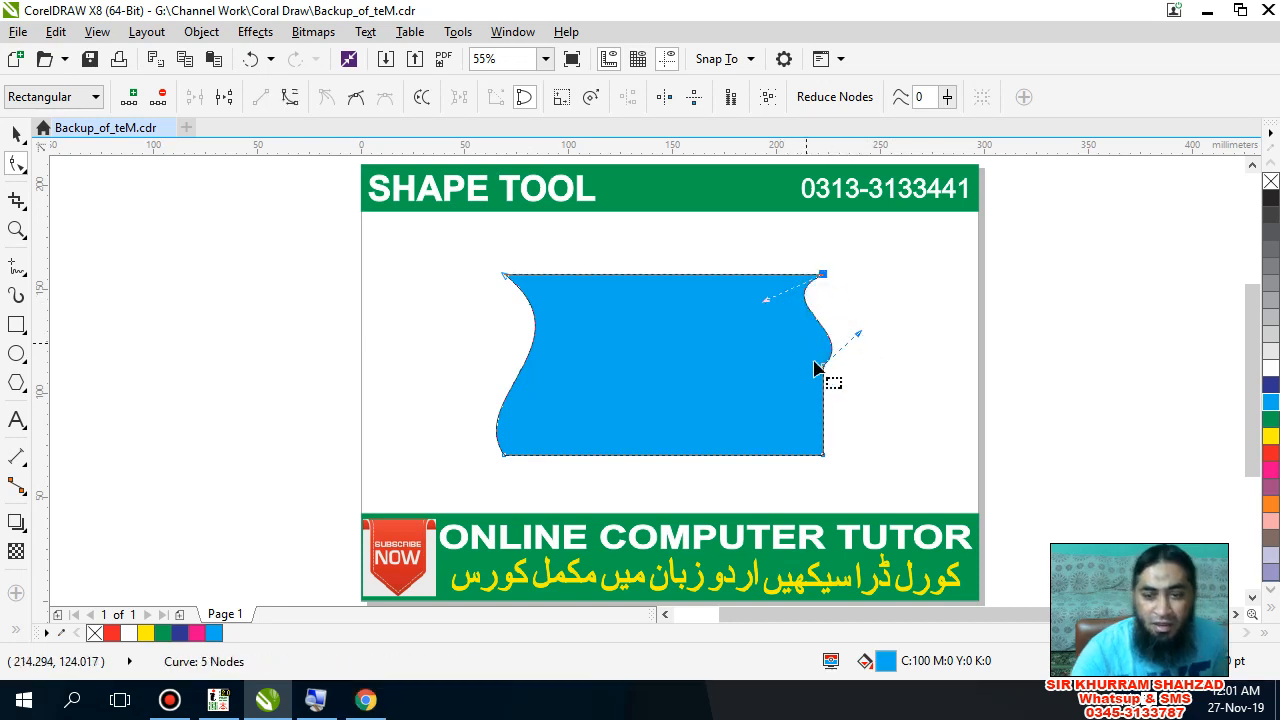
# Convert the right edge's lower segment to a curve and pull its lower handle inward and its upper handle outward.
pyautogui.rightClick(826, 456)
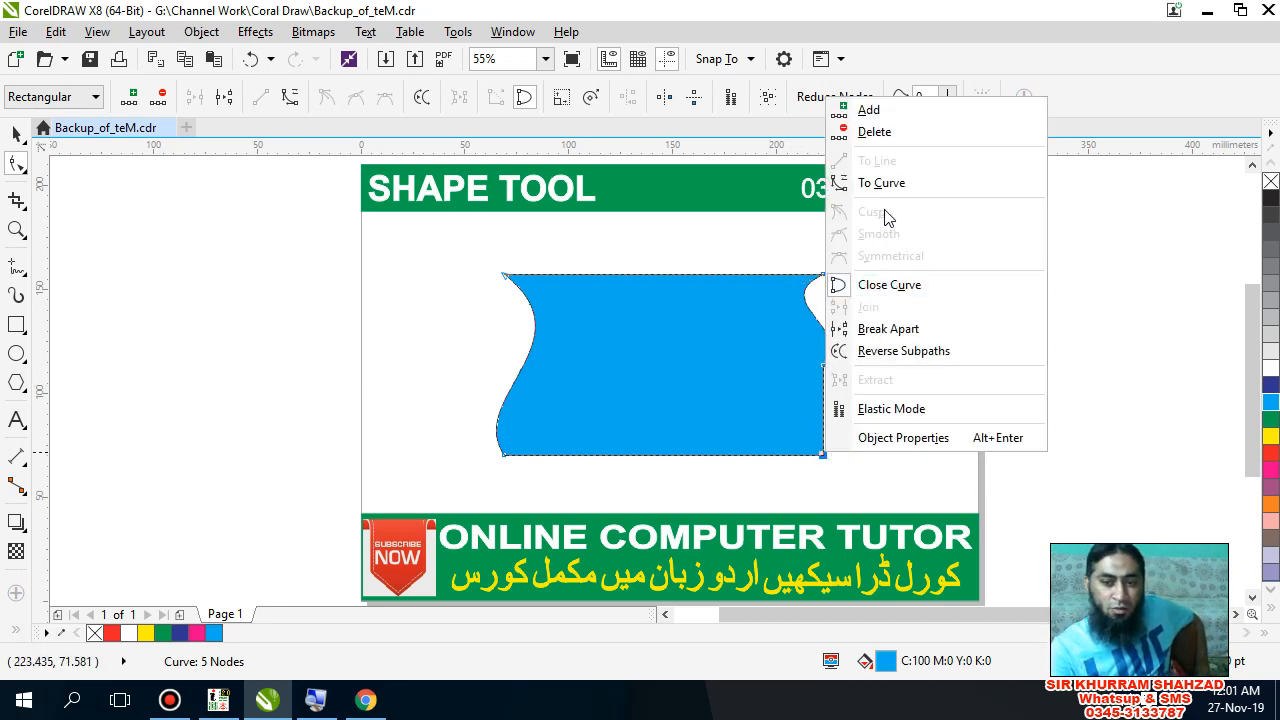
pyautogui.click(884, 188)
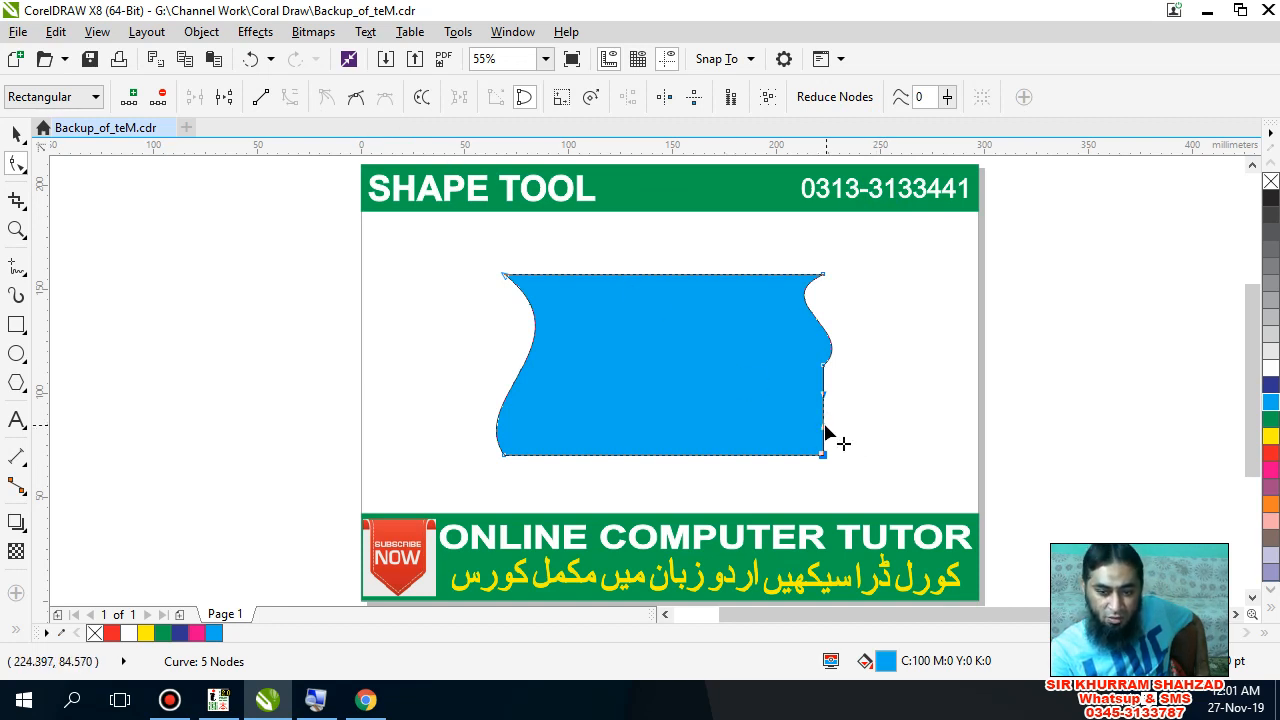
pyautogui.moveTo(826, 430); pyautogui.dragTo(740, 422)
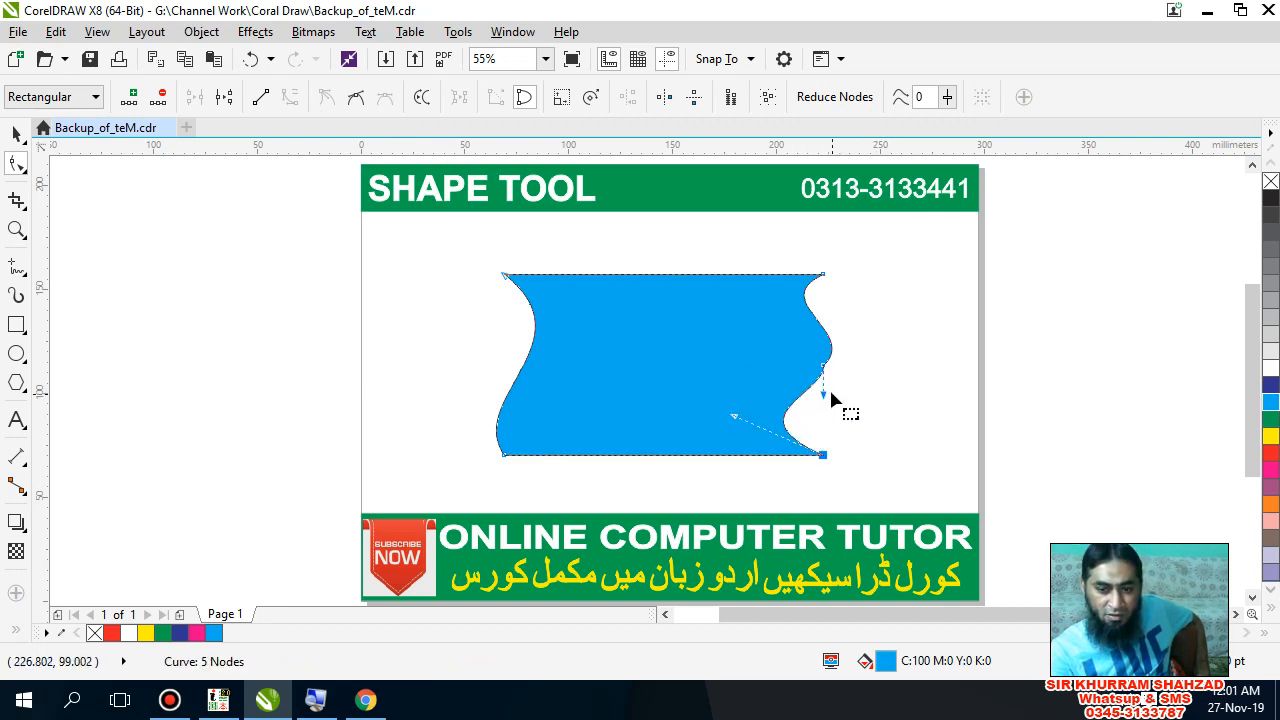
pyautogui.moveTo(831, 399); pyautogui.dragTo(912, 408)
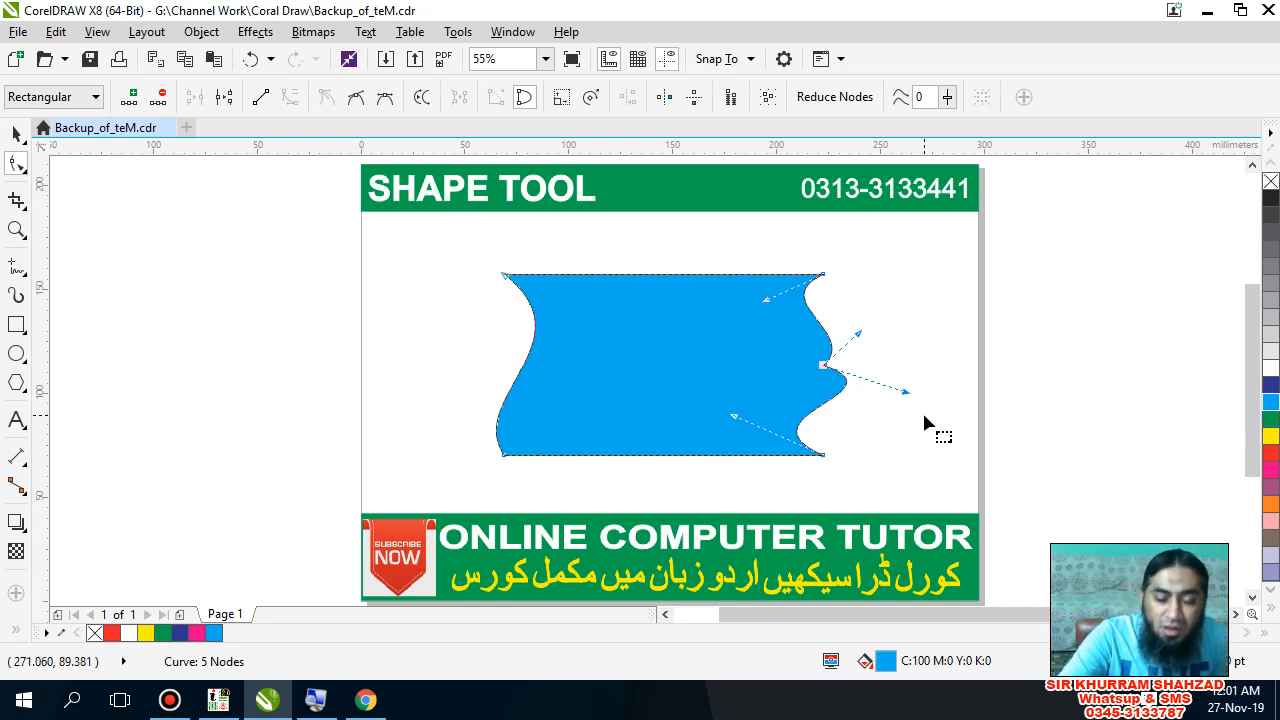
# Convert the two curved segments of the right edge and the curved left edge back to straight lines.
pyautogui.click(828, 369)
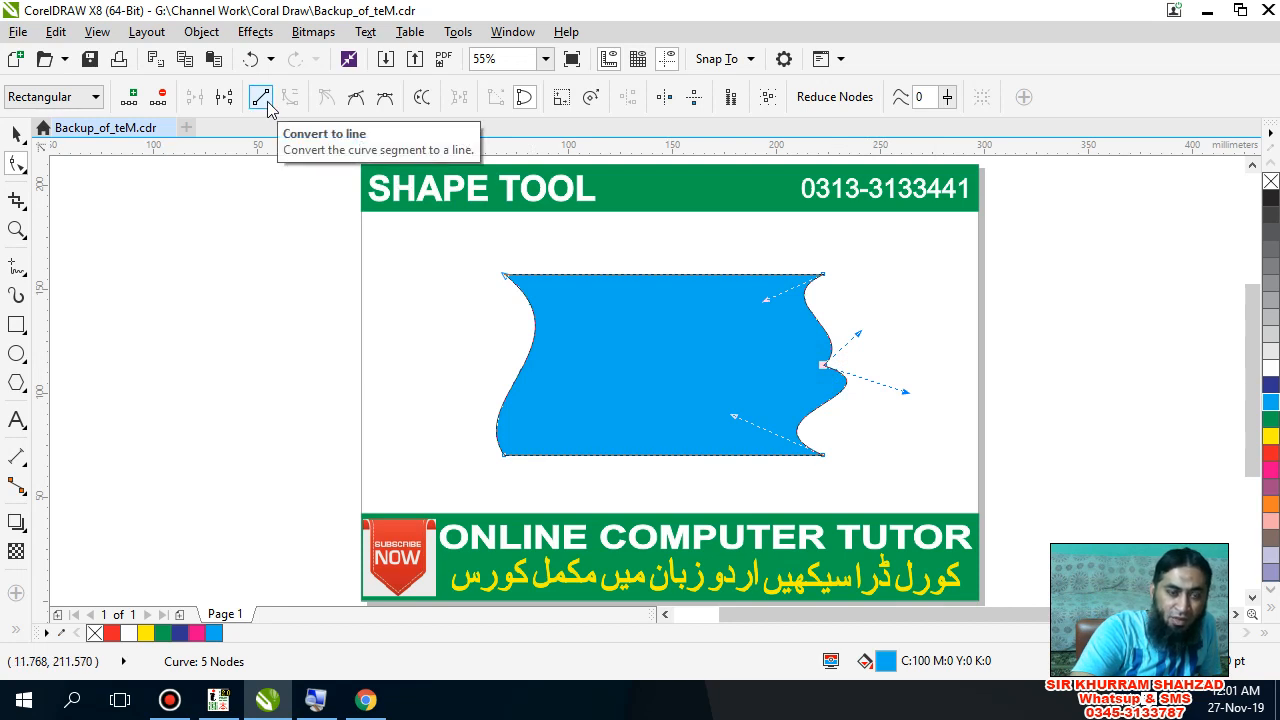
pyautogui.rightClick(826, 368)
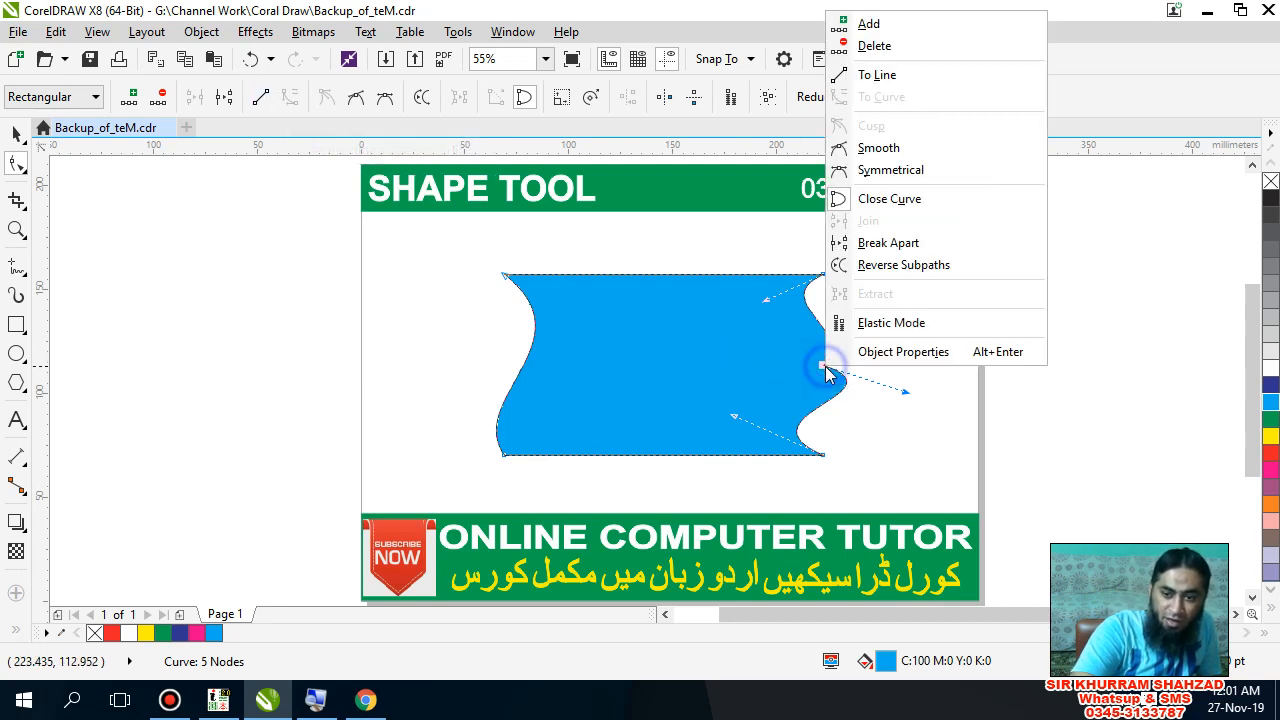
pyautogui.click(880, 76)
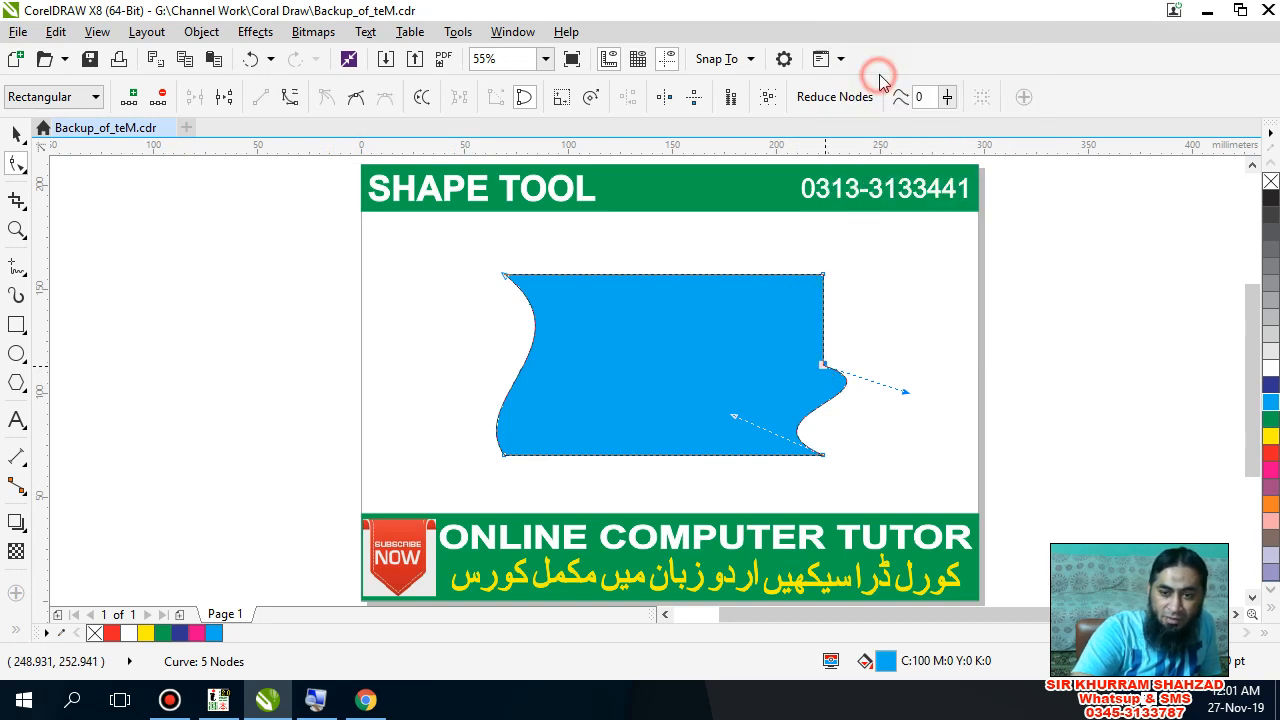
pyautogui.rightClick(824, 366)
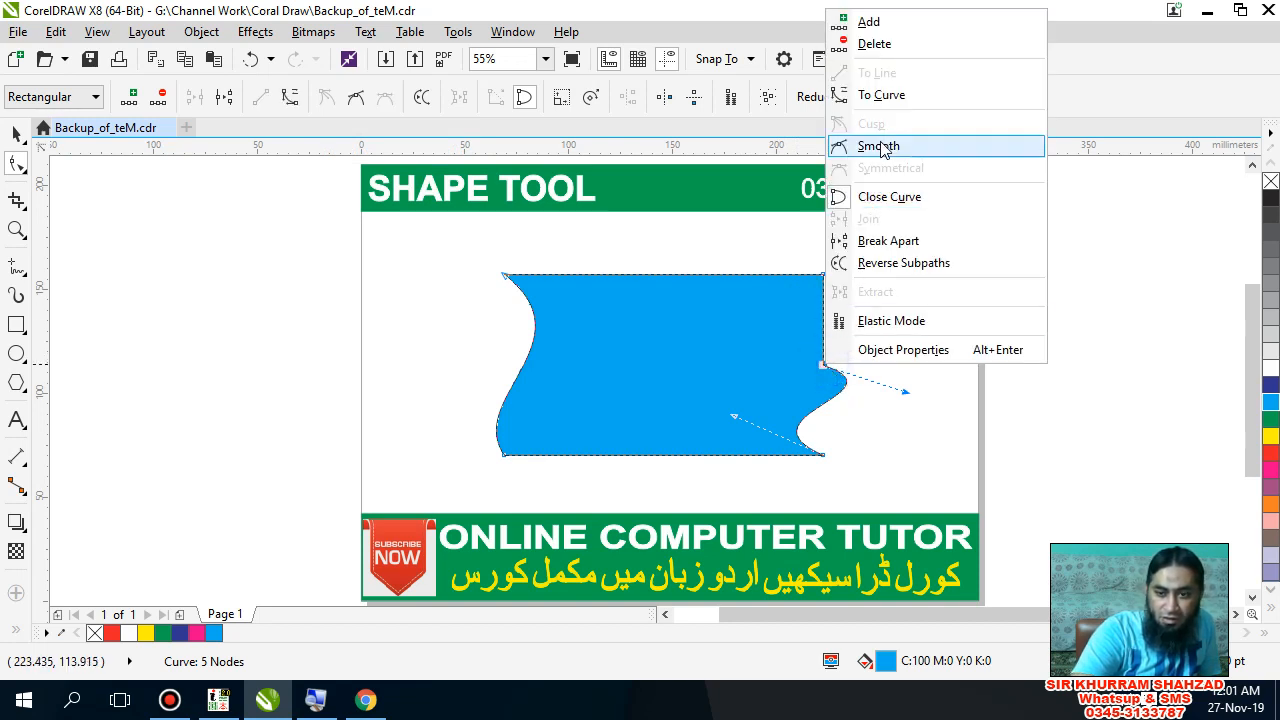
pyautogui.click(826, 456)
pyautogui.rightClick(826, 456)
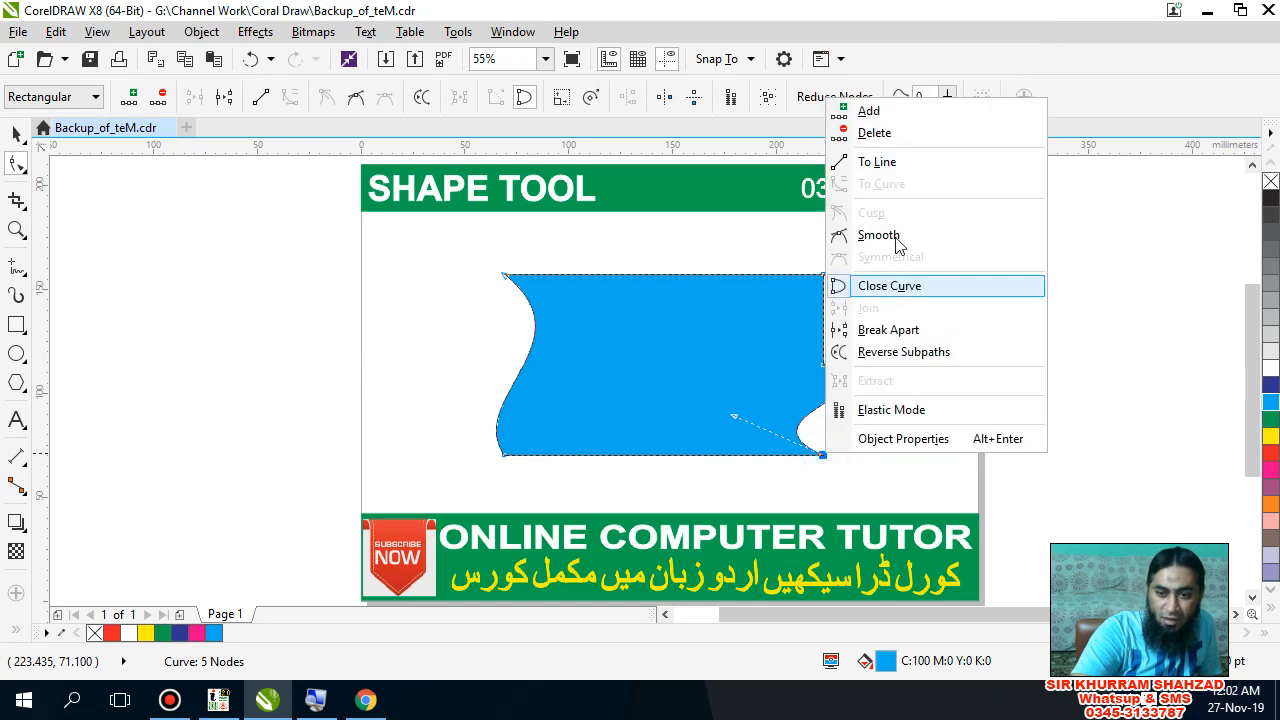
pyautogui.click(910, 177)
pyautogui.click(538, 368)
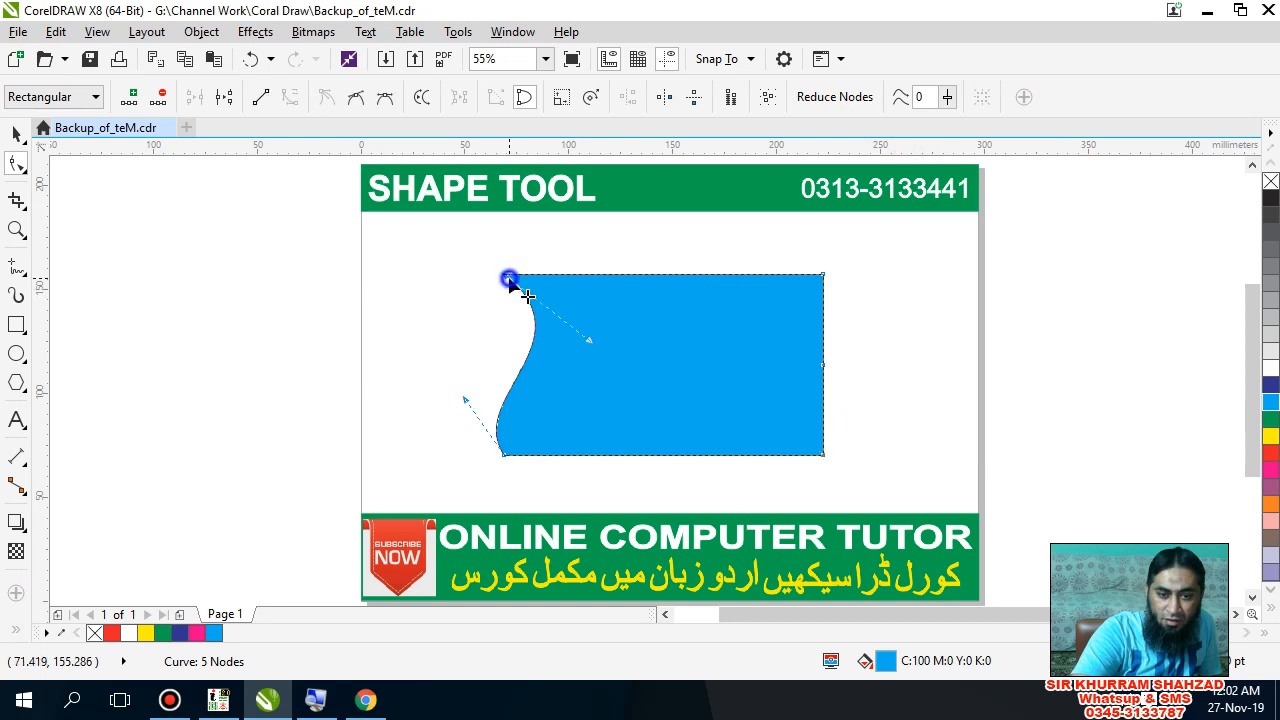
pyautogui.rightClick(509, 284)
pyautogui.click(560, 340)
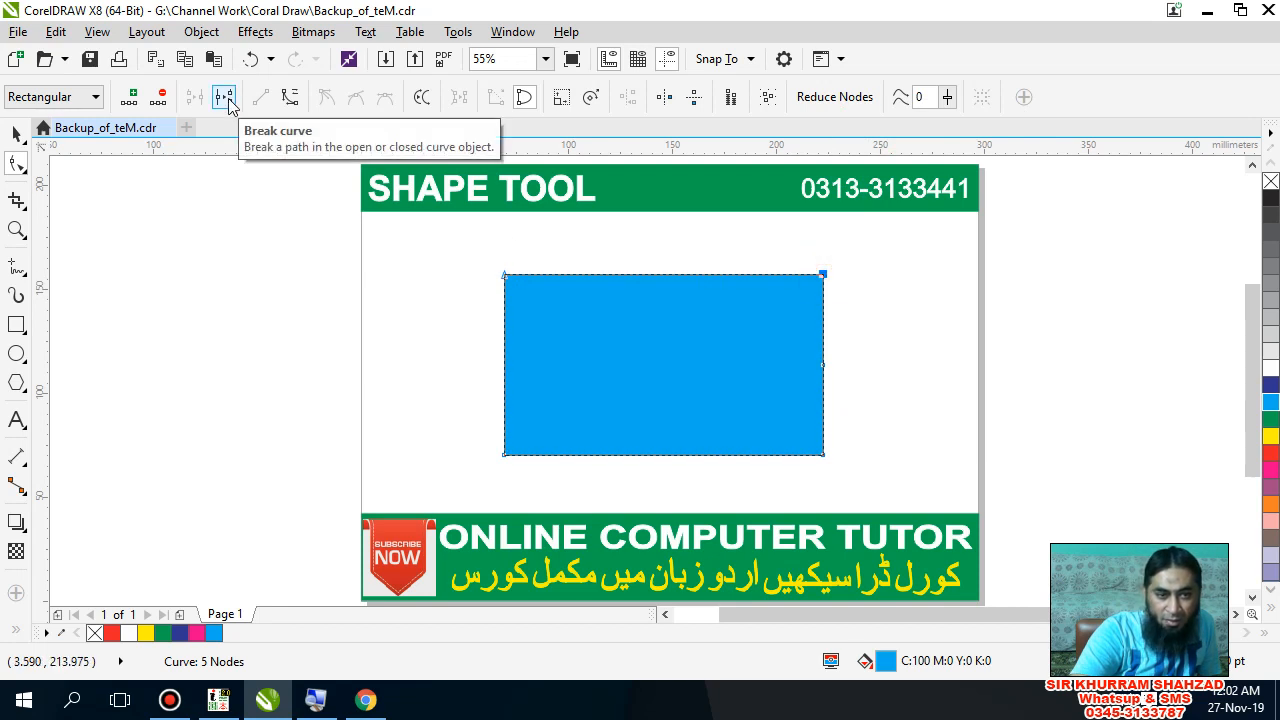
# Break the curve at the rectangle's upper-right corner node and move the top edge and upper right segment apart.
pyautogui.rightClick(823, 276)
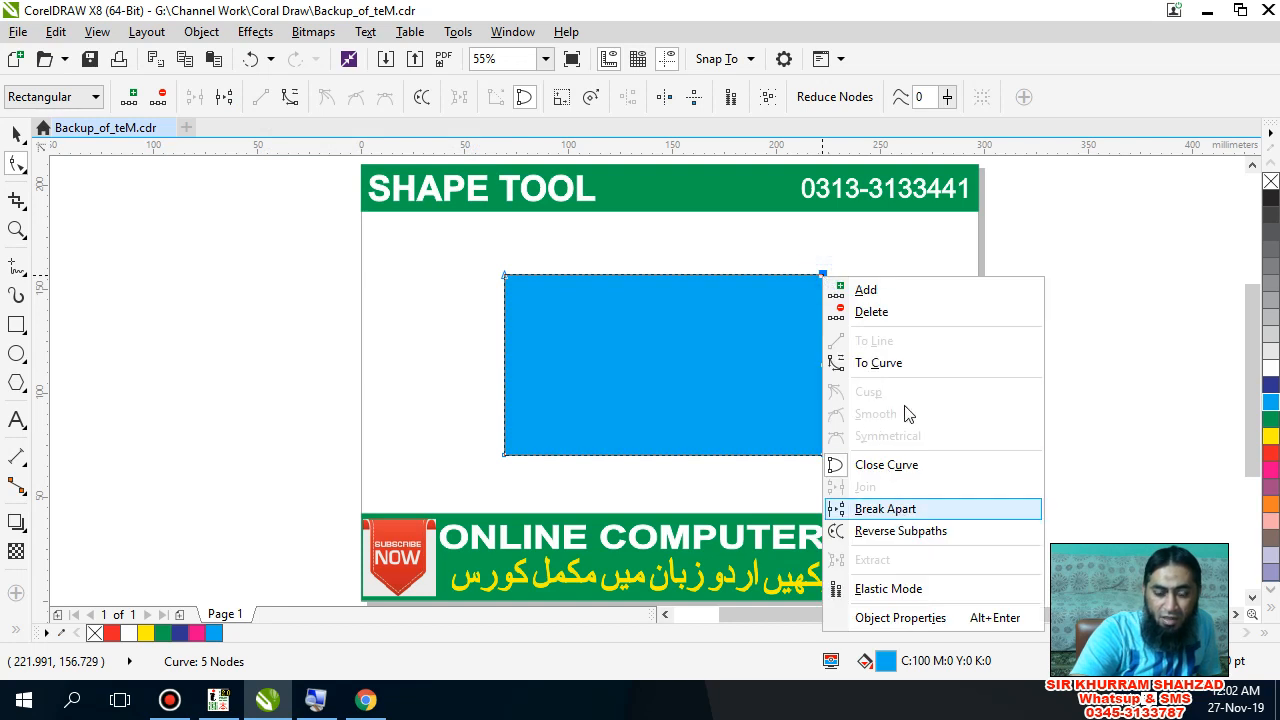
pyautogui.click(876, 257)
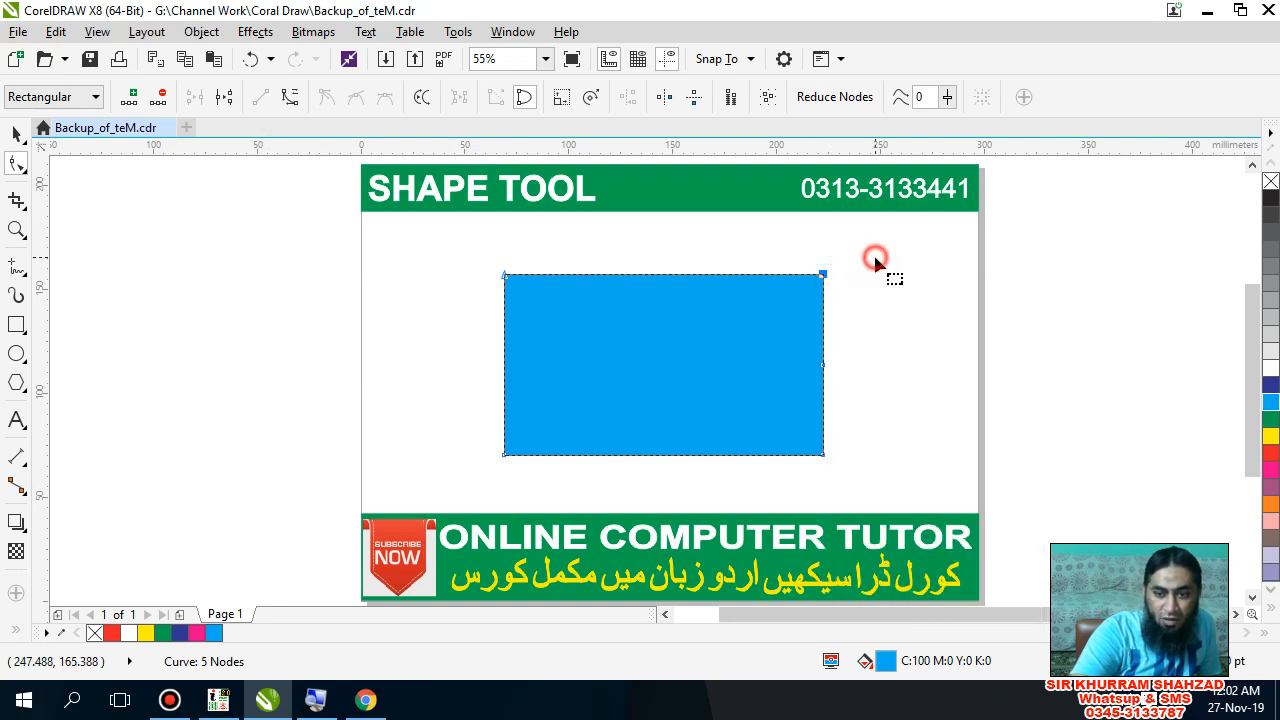
pyautogui.rightClick(824, 281)
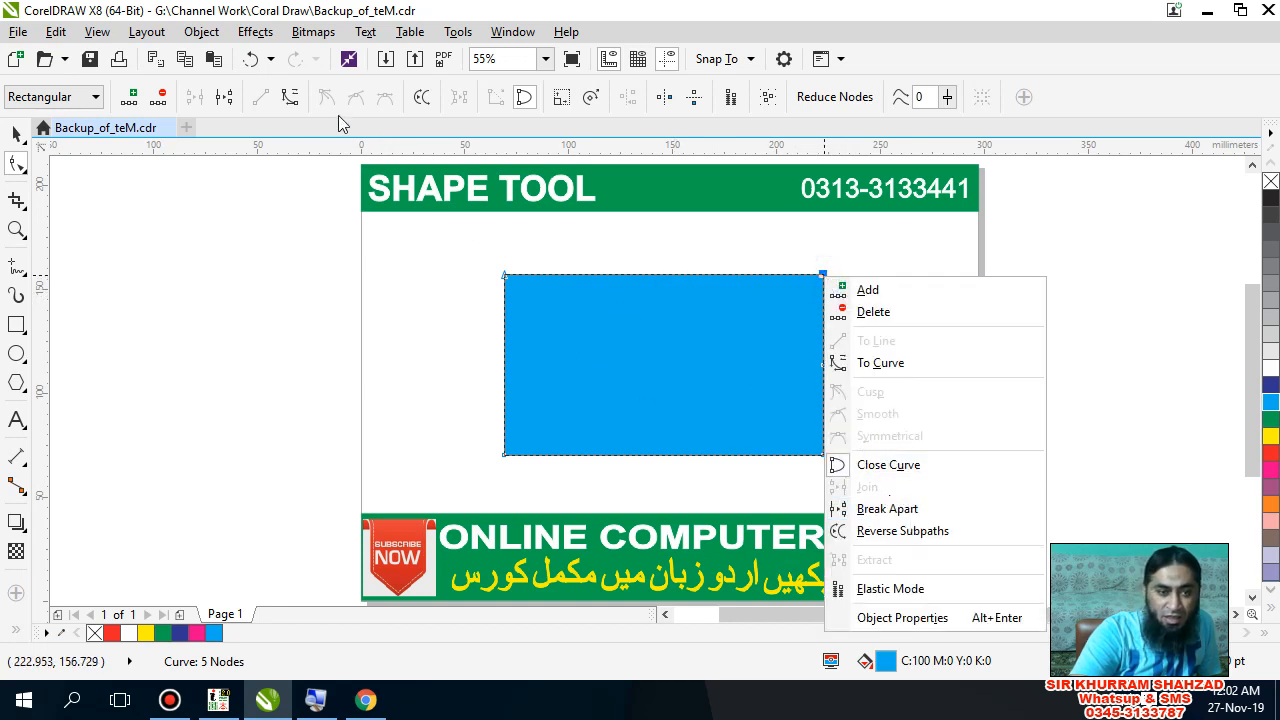
pyautogui.click(229, 104)
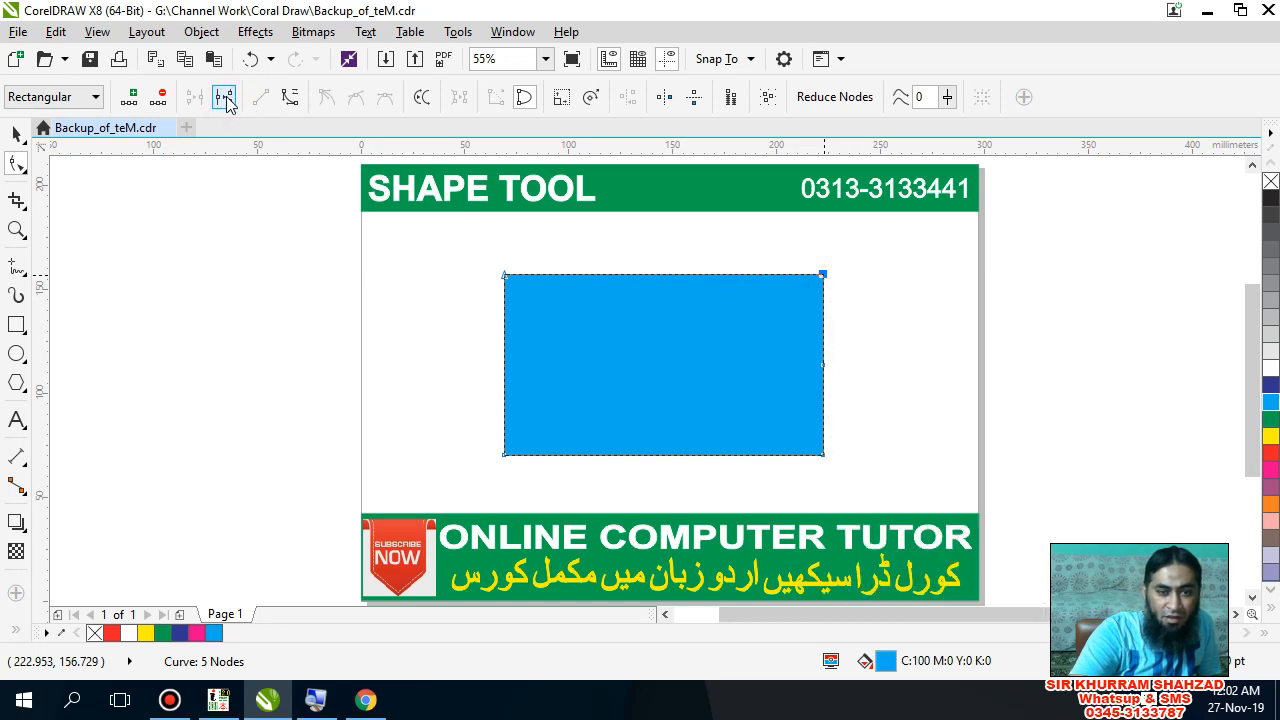
pyautogui.click(224, 96)
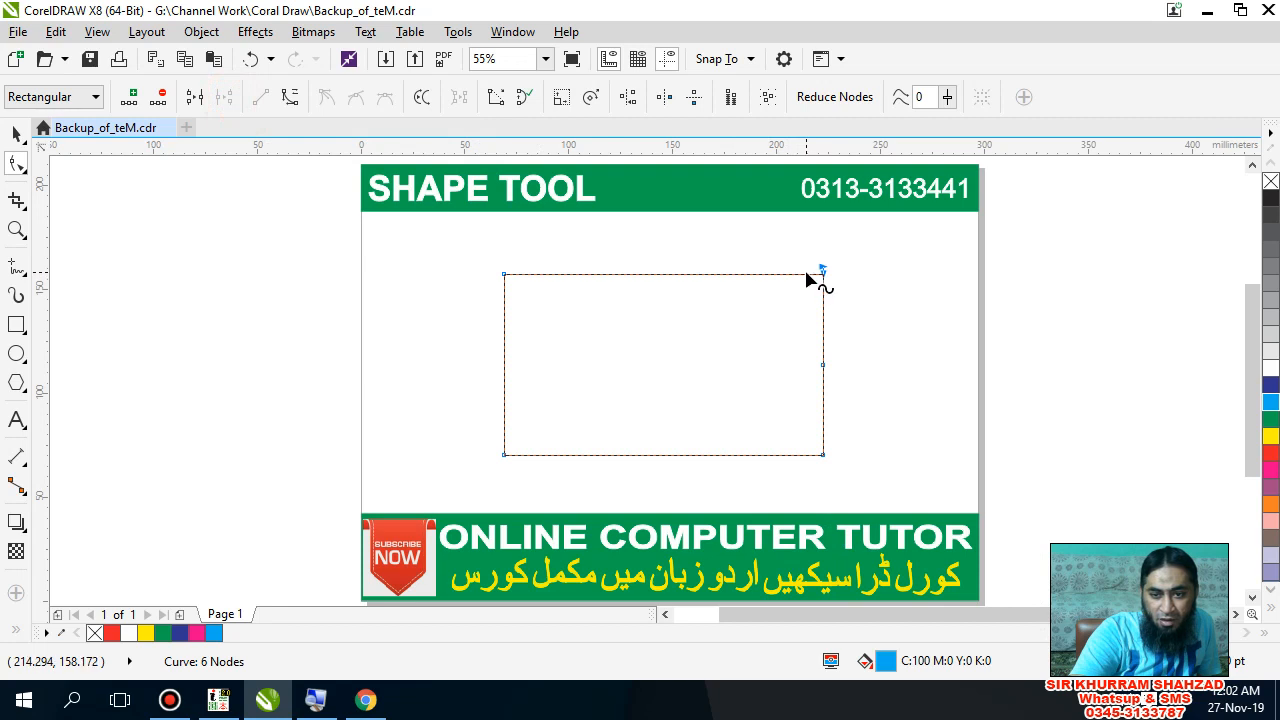
pyautogui.moveTo(806, 273); pyautogui.dragTo(845, 291)
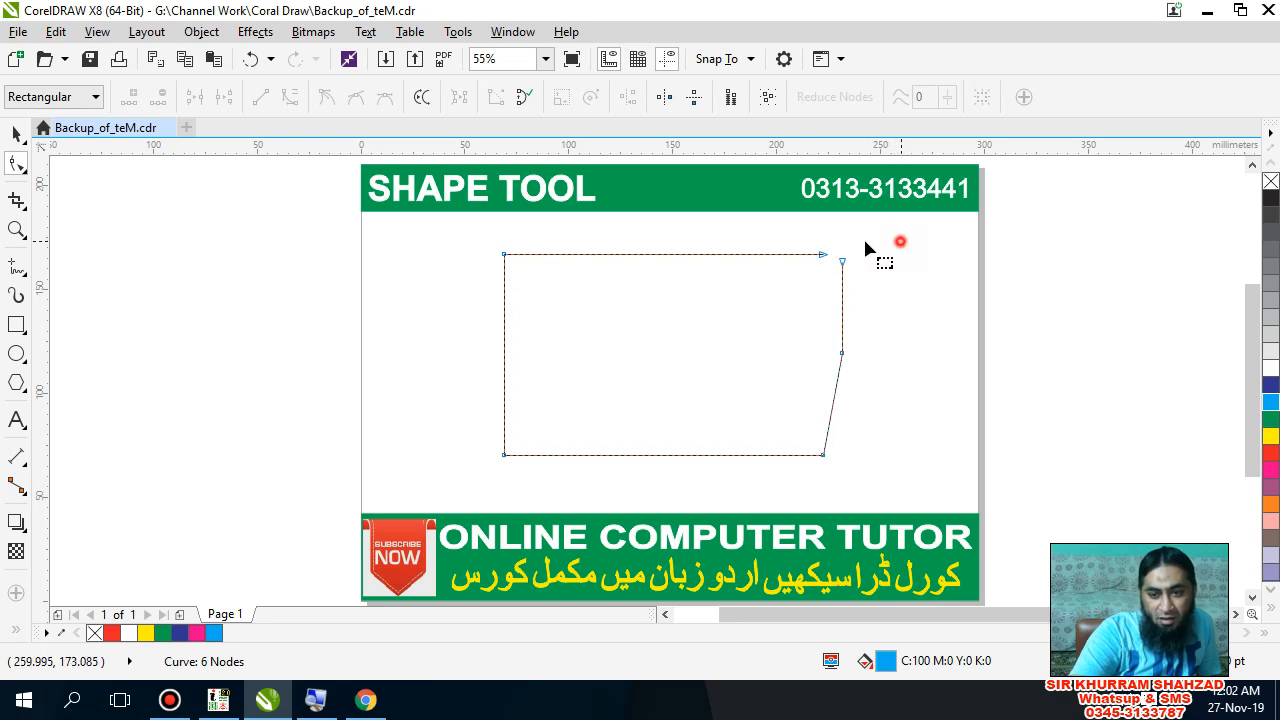
# Select both open end nodes at the upper-right corner and join them with the Join Nodes command.
pyautogui.moveTo(900, 244); pyautogui.dragTo(797, 312)
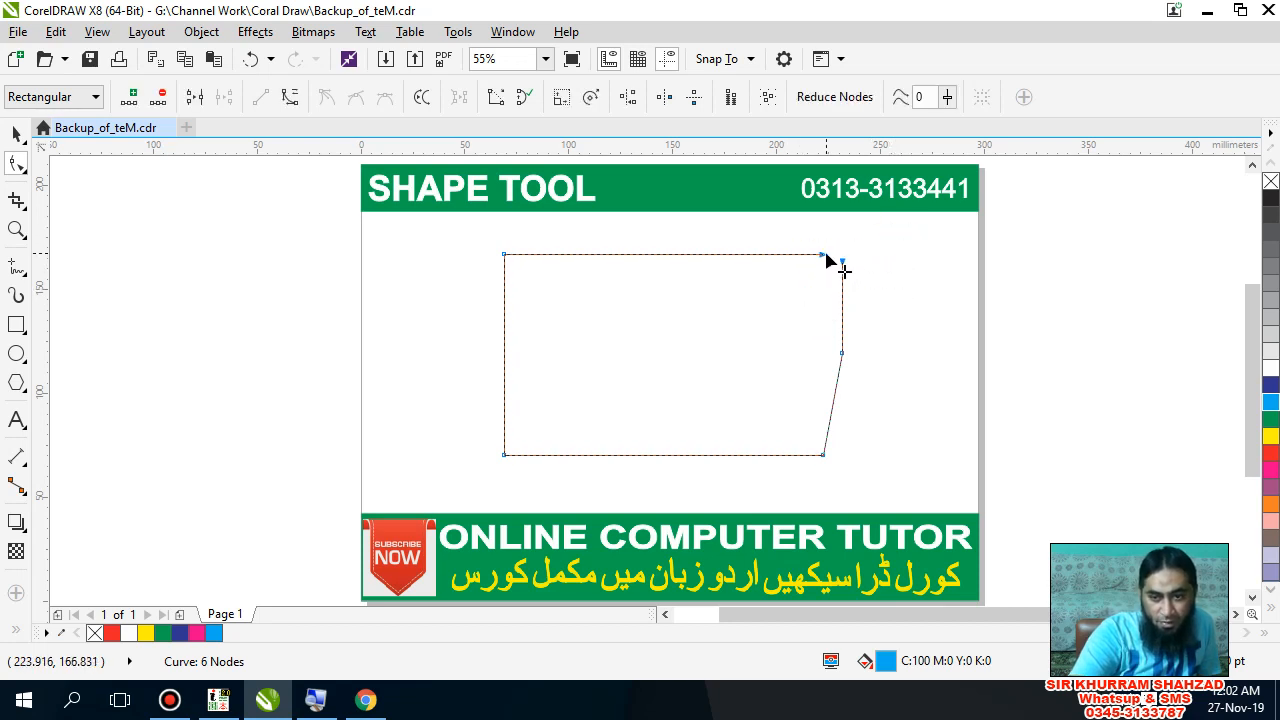
pyautogui.click(865, 270)
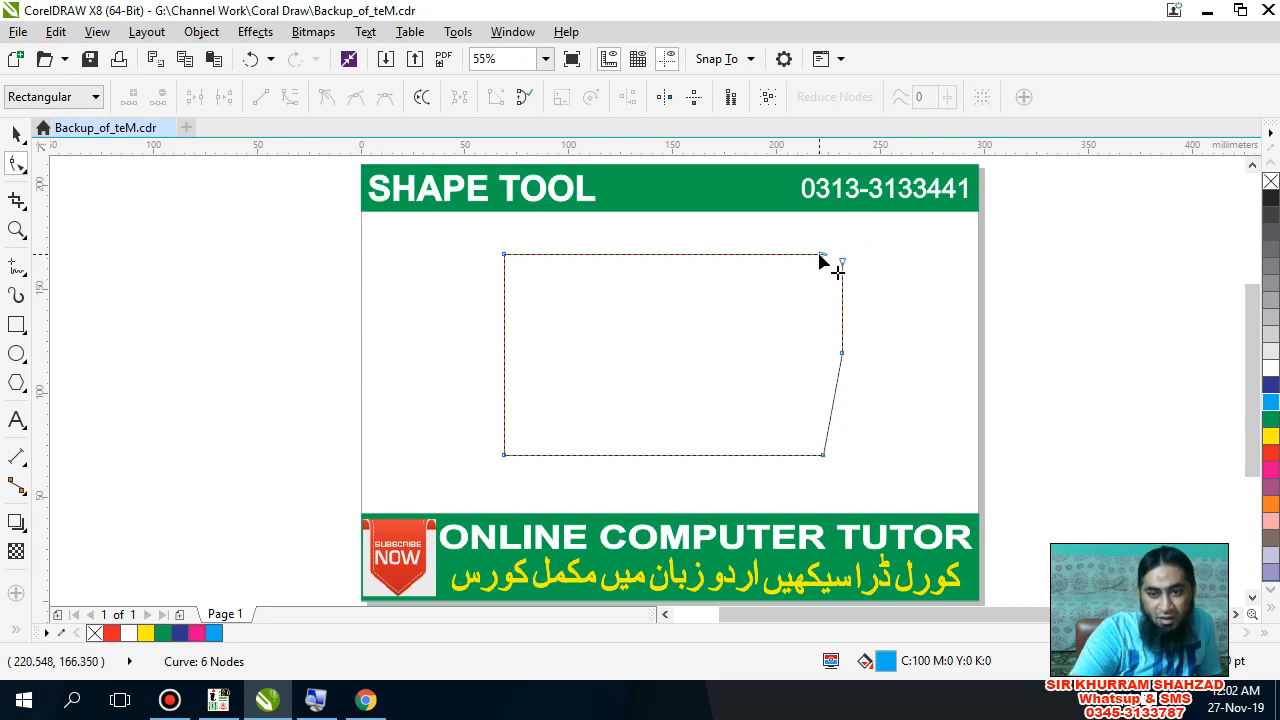
pyautogui.moveTo(882, 238)
pyautogui.mouseDown()
pyautogui.moveTo(786, 286)
pyautogui.moveTo(808, 306)
pyautogui.mouseUp()
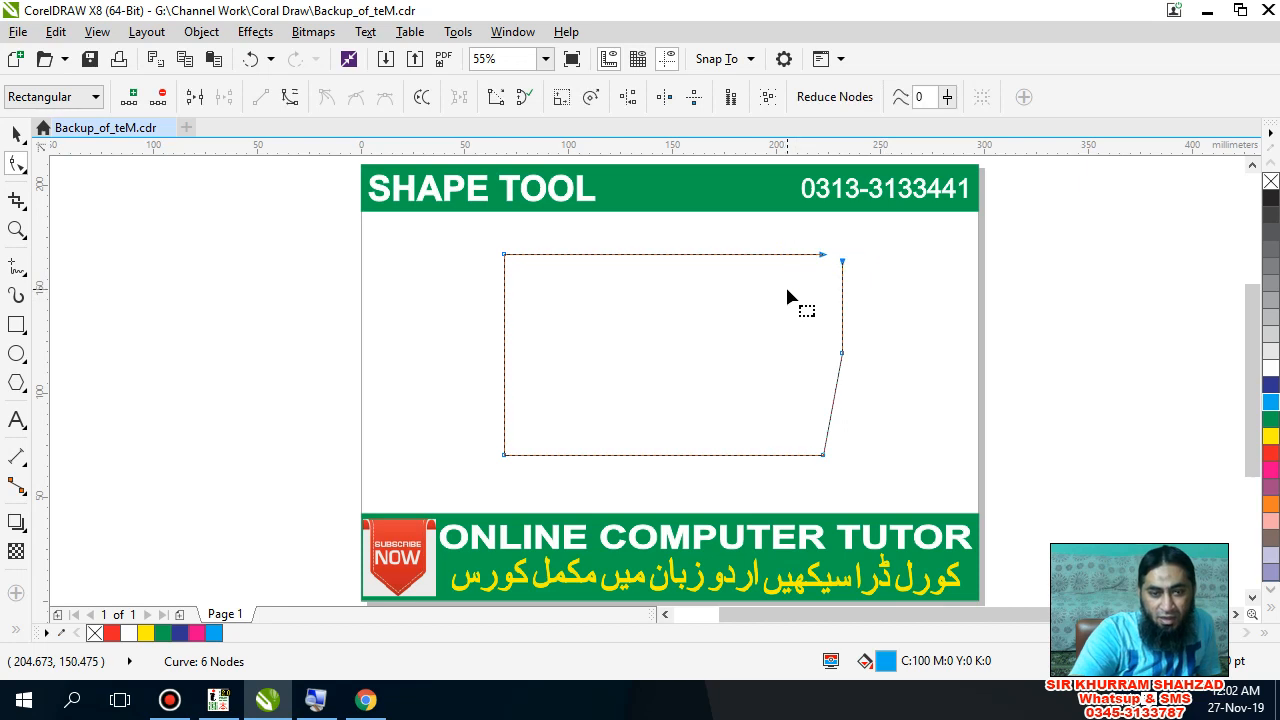
pyautogui.click(195, 97)
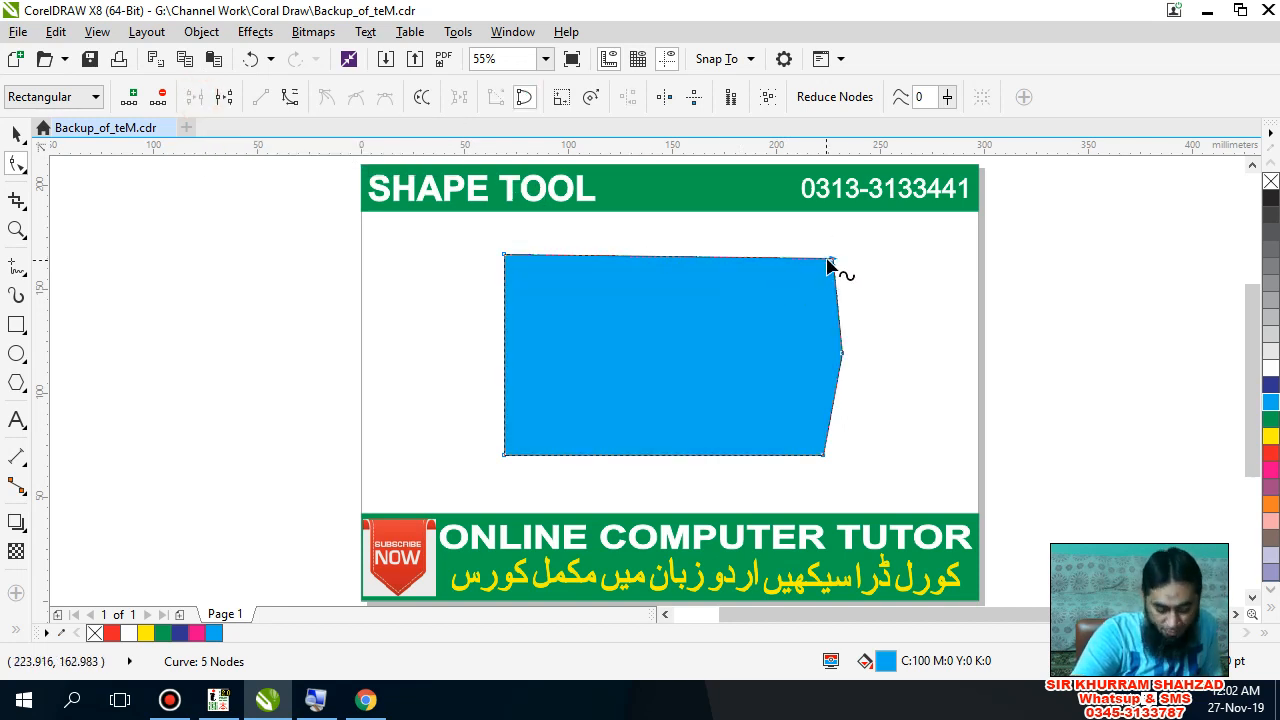
# Undo the node join and close the outline by moving one open end node onto the other.
pyautogui.hotkey('ctrl', 'z')
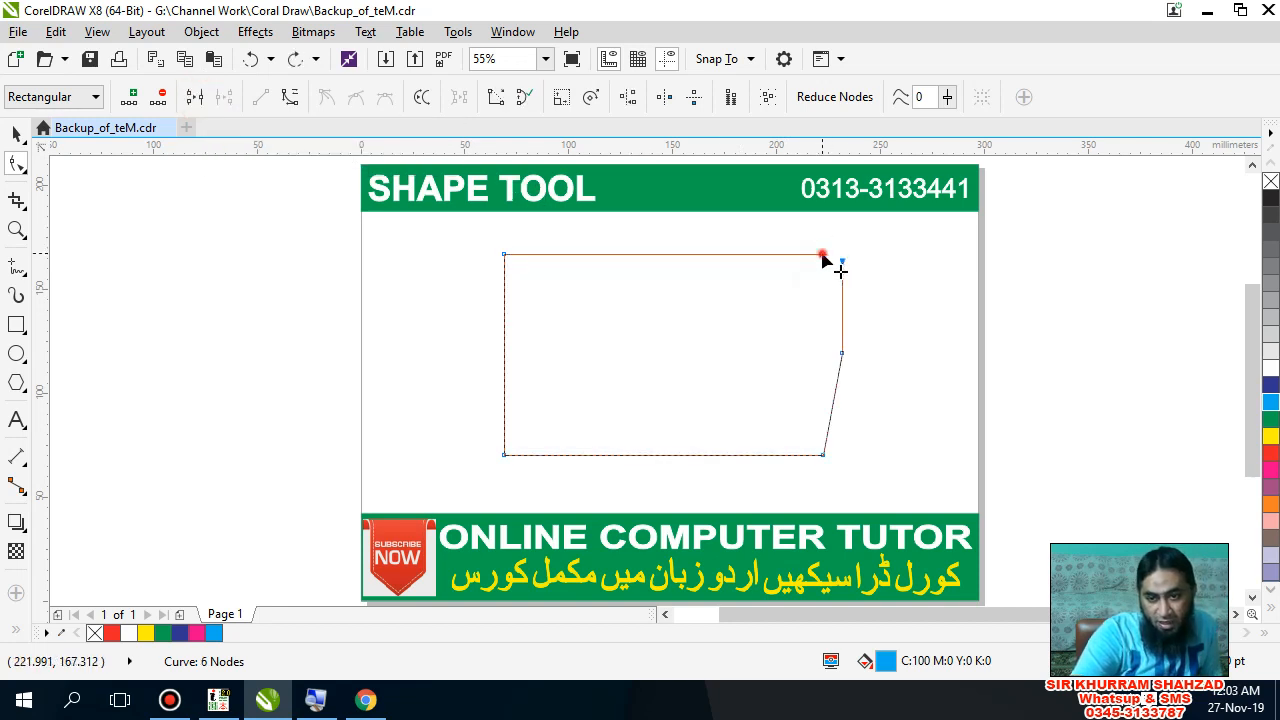
pyautogui.moveTo(822, 254)
pyautogui.mouseDown()
pyautogui.moveTo(846, 266)
pyautogui.moveTo(831, 264)
pyautogui.mouseUp()
pyautogui.click(818, 270)
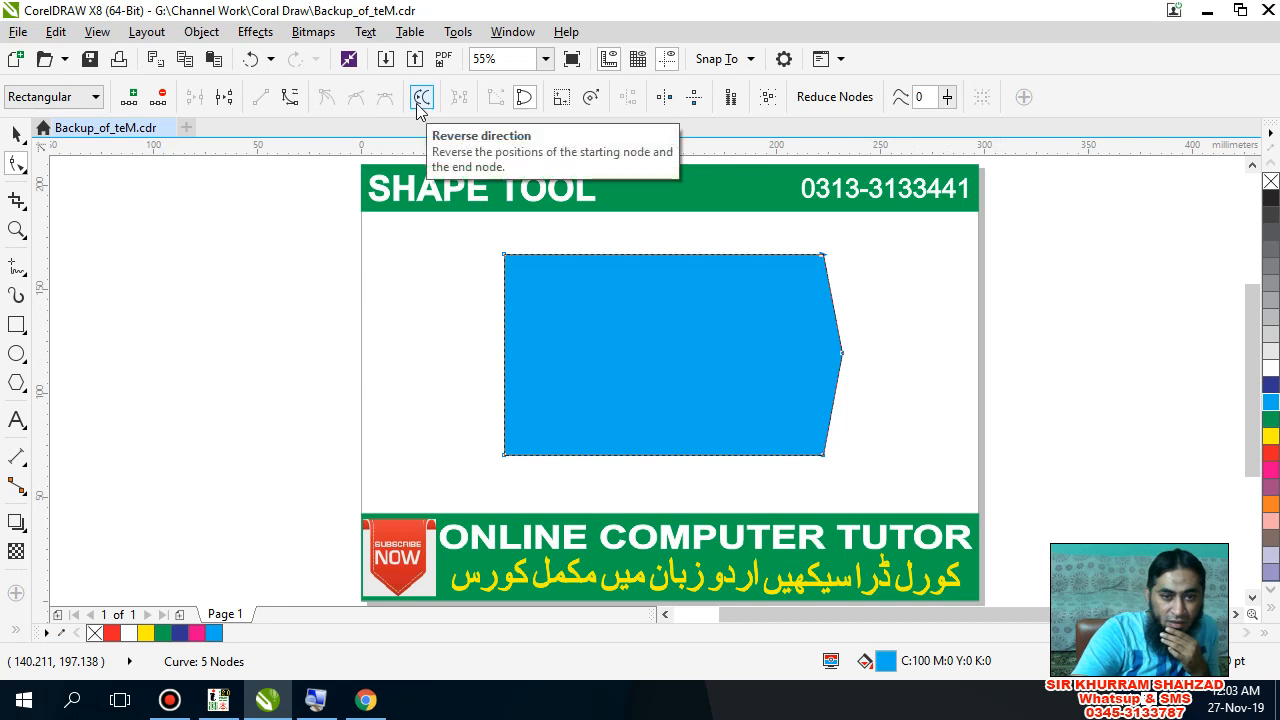
# Convert the left edge to a curve and pull its upper handle inward and lower handle outward to form an S-curve.
pyautogui.click(506, 257)
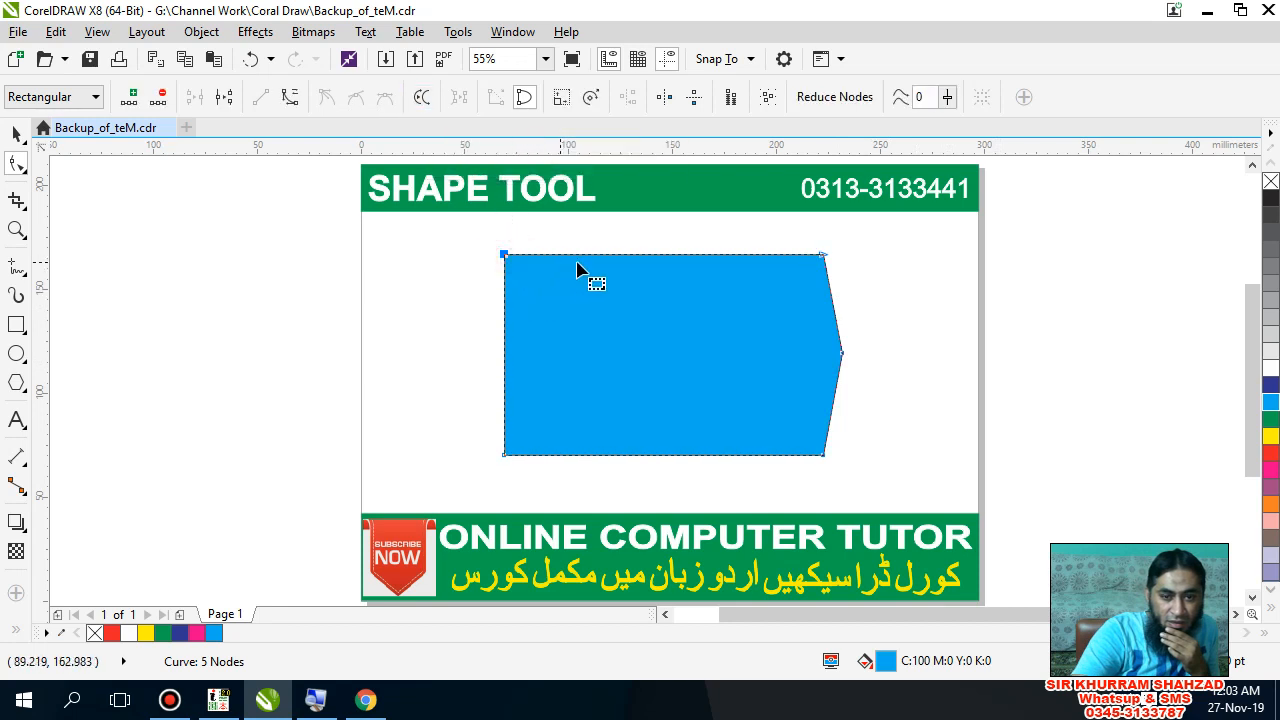
pyautogui.rightClick(505, 260)
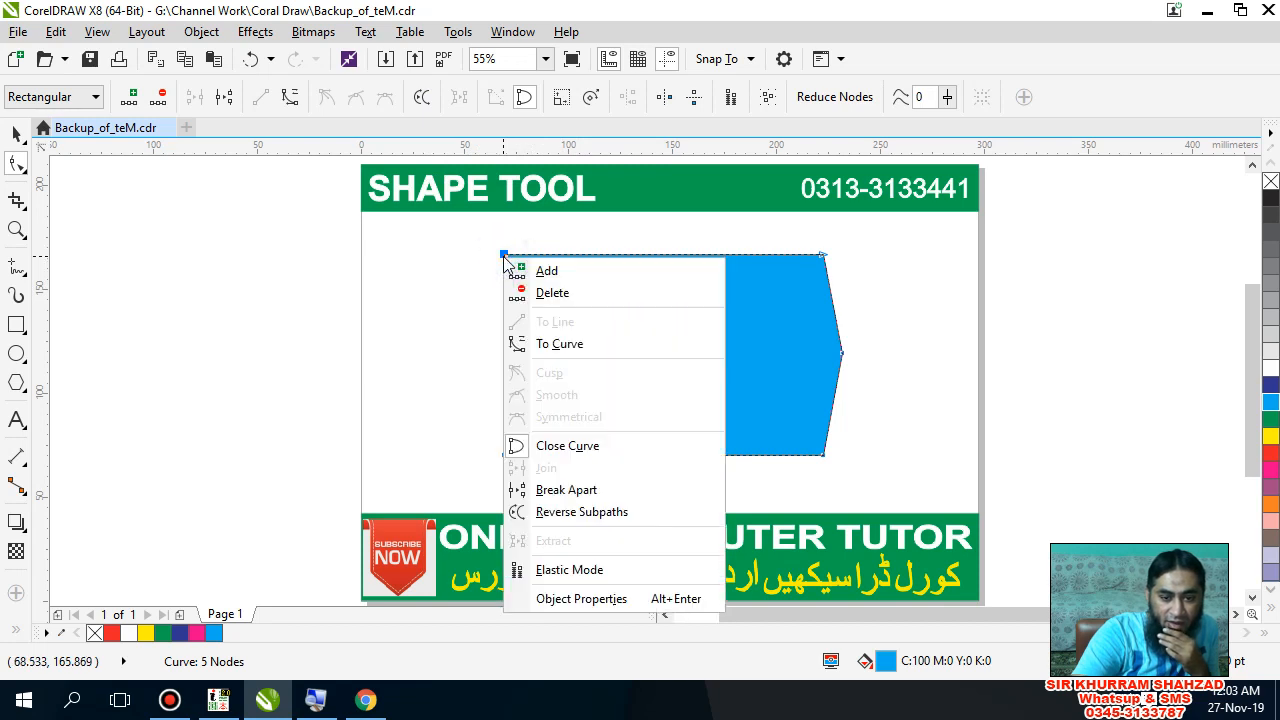
pyautogui.click(594, 343)
pyautogui.moveTo(507, 325); pyautogui.dragTo(590, 357)
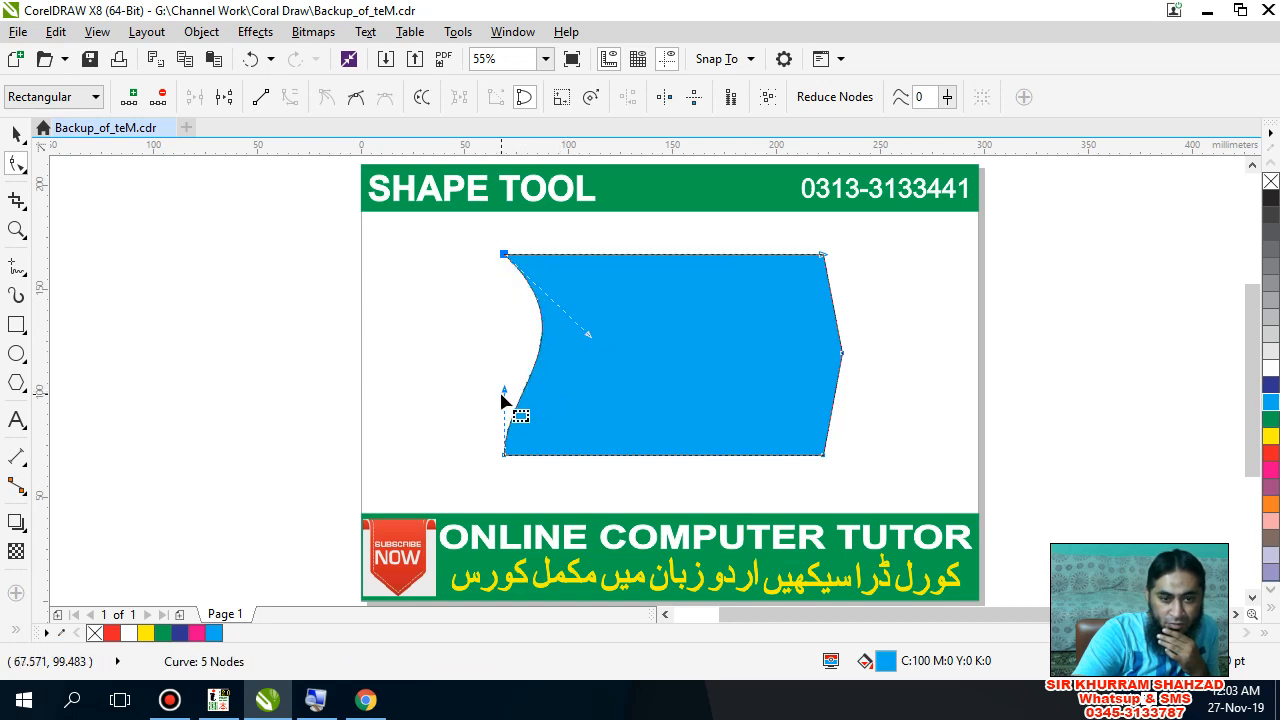
pyautogui.moveTo(504, 390); pyautogui.dragTo(438, 389)
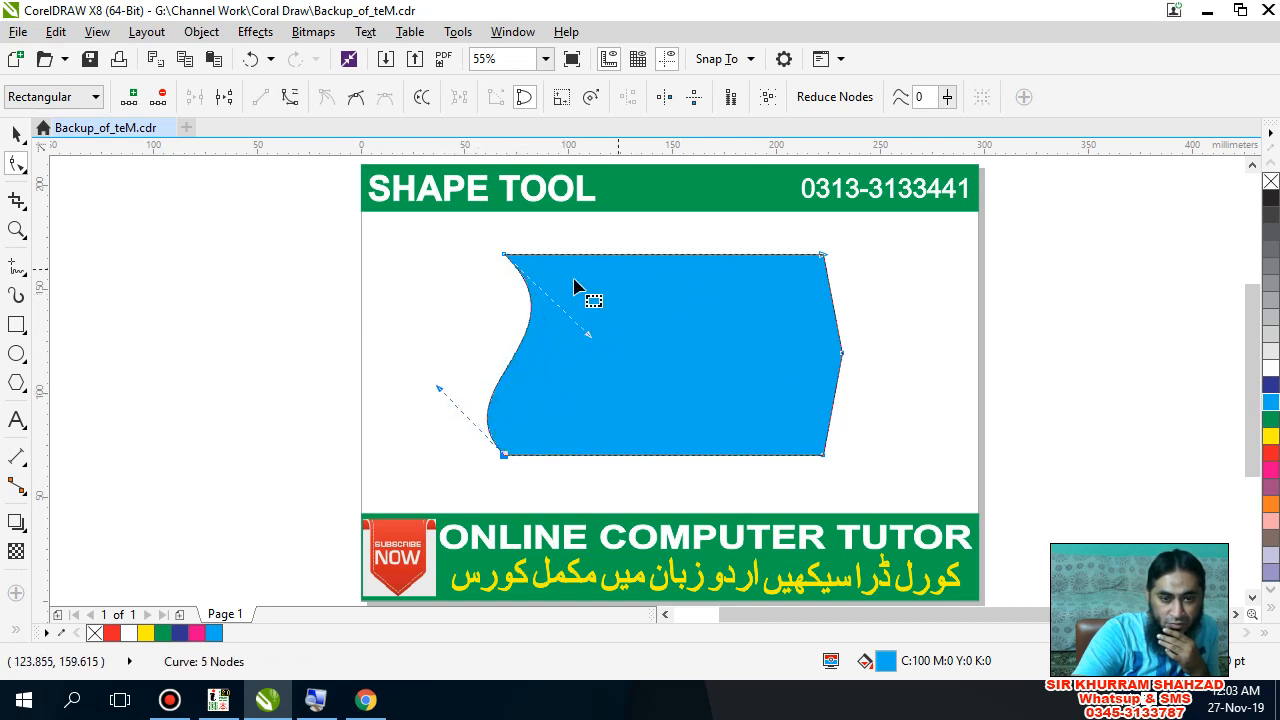
pyautogui.click(586, 324)
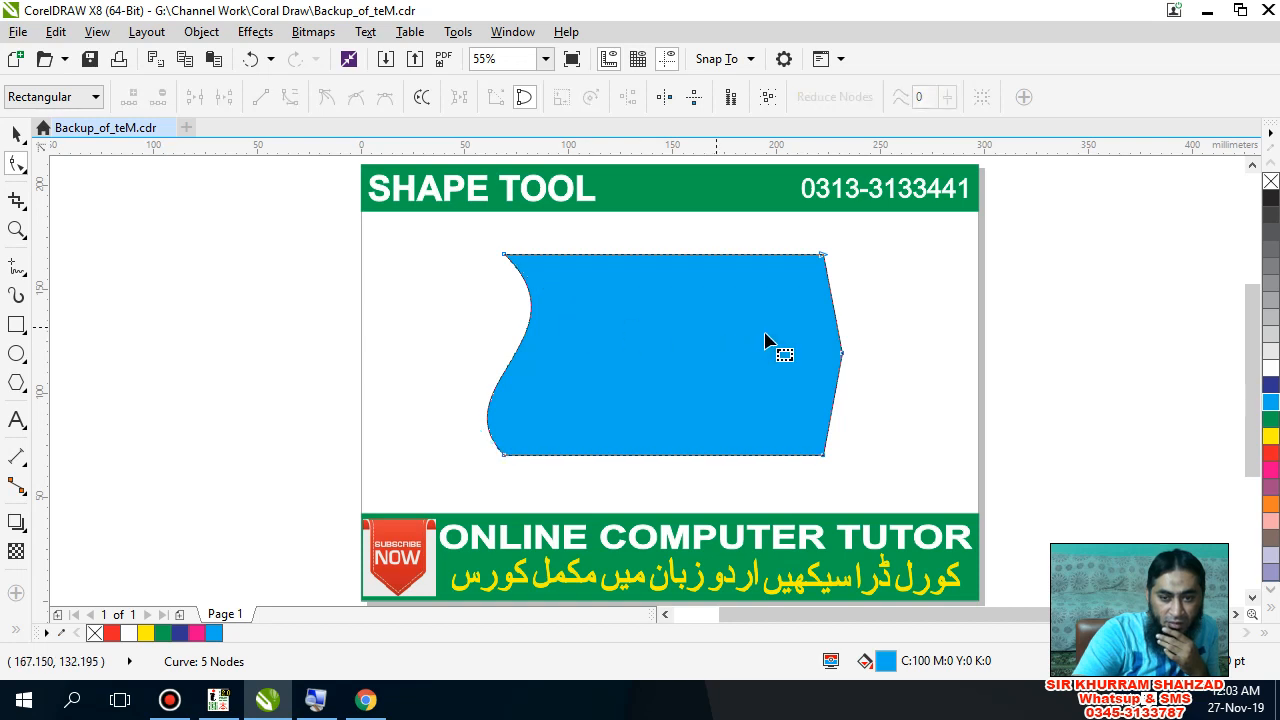
# Convert the segment above the right edge's middle node to a curve and bend it outward into a bulge.
pyautogui.click(845, 355)
pyautogui.rightClick(846, 355)
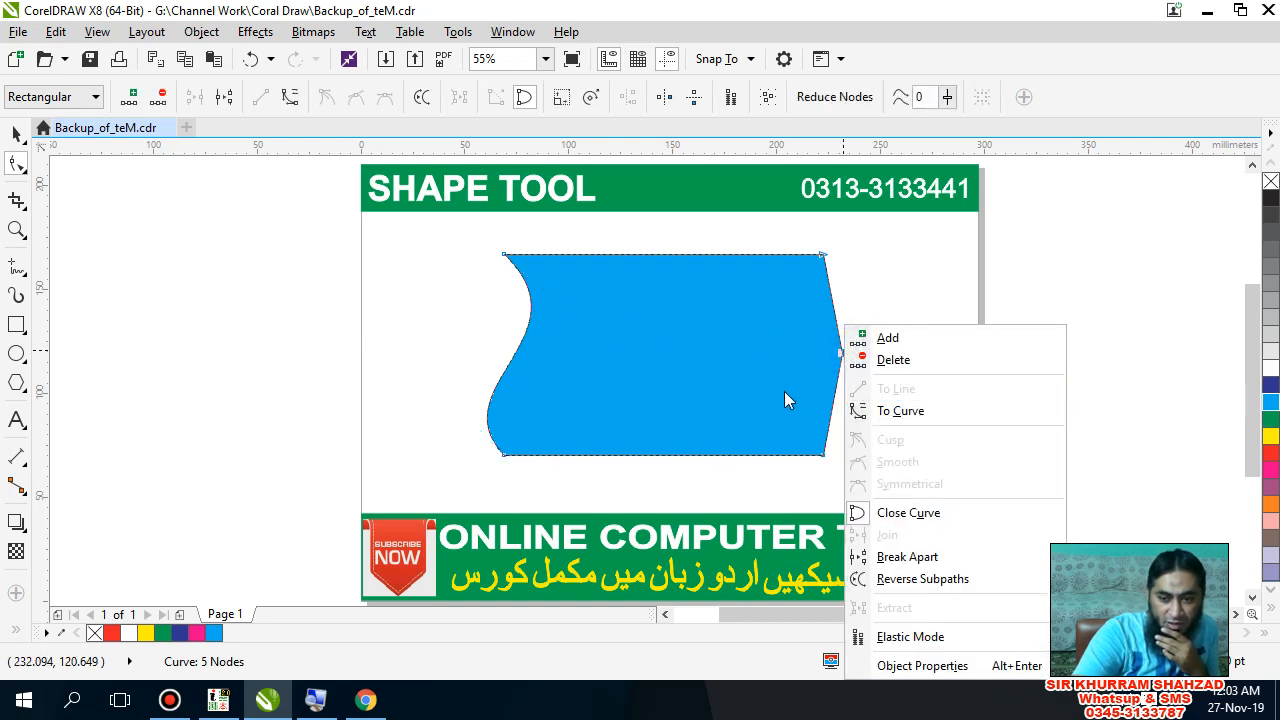
pyautogui.click(871, 411)
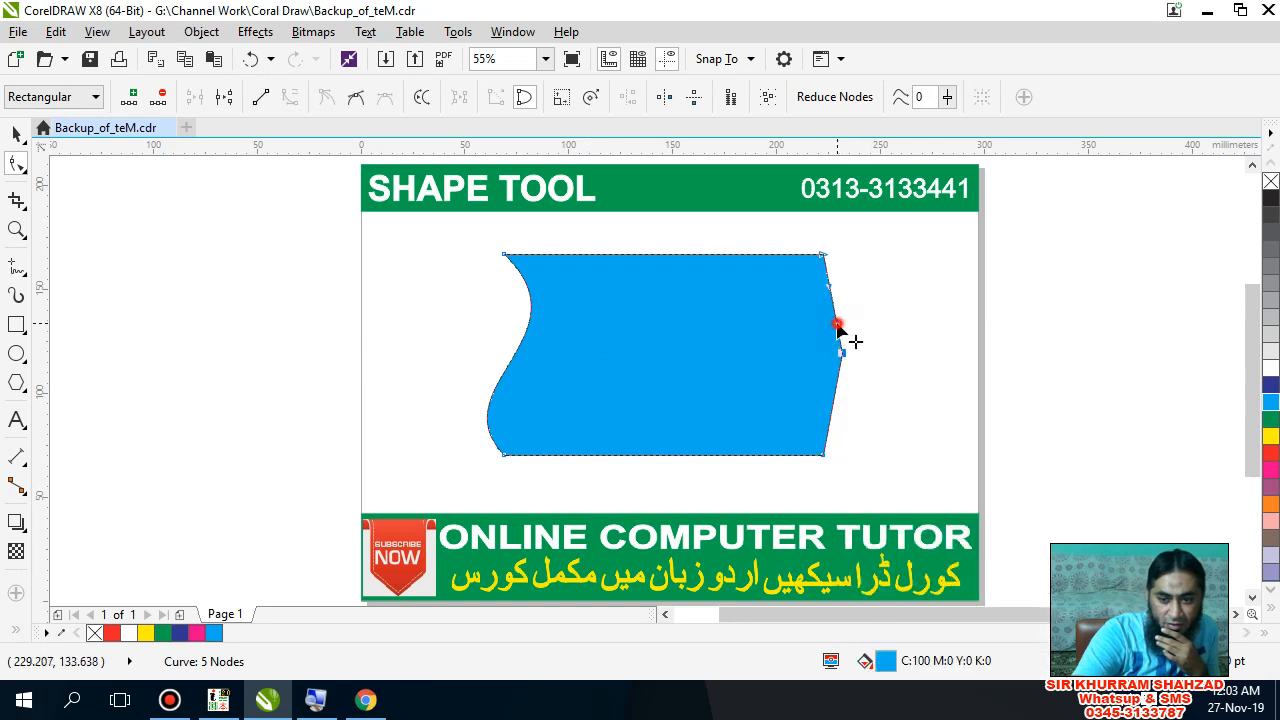
pyautogui.moveTo(838, 326); pyautogui.dragTo(901, 287)
pyautogui.click(885, 390)
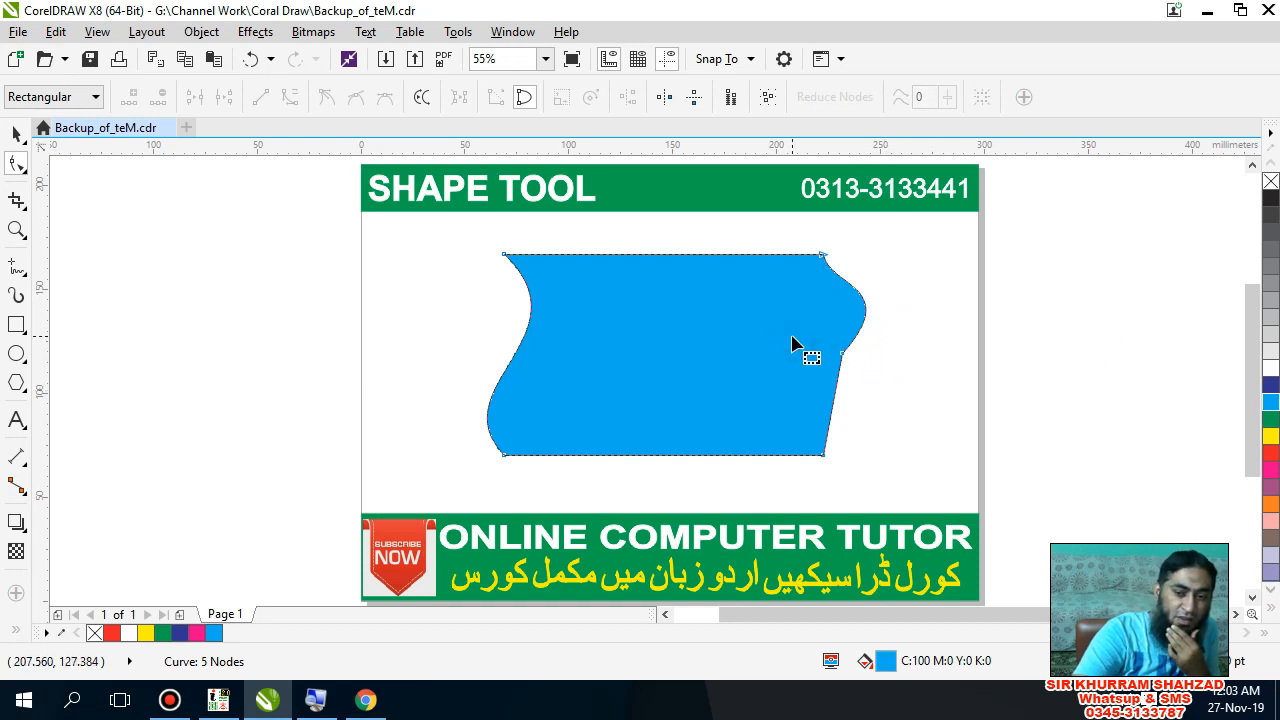
# Delete the blue curved shape from the page.
pyautogui.click(16, 133)
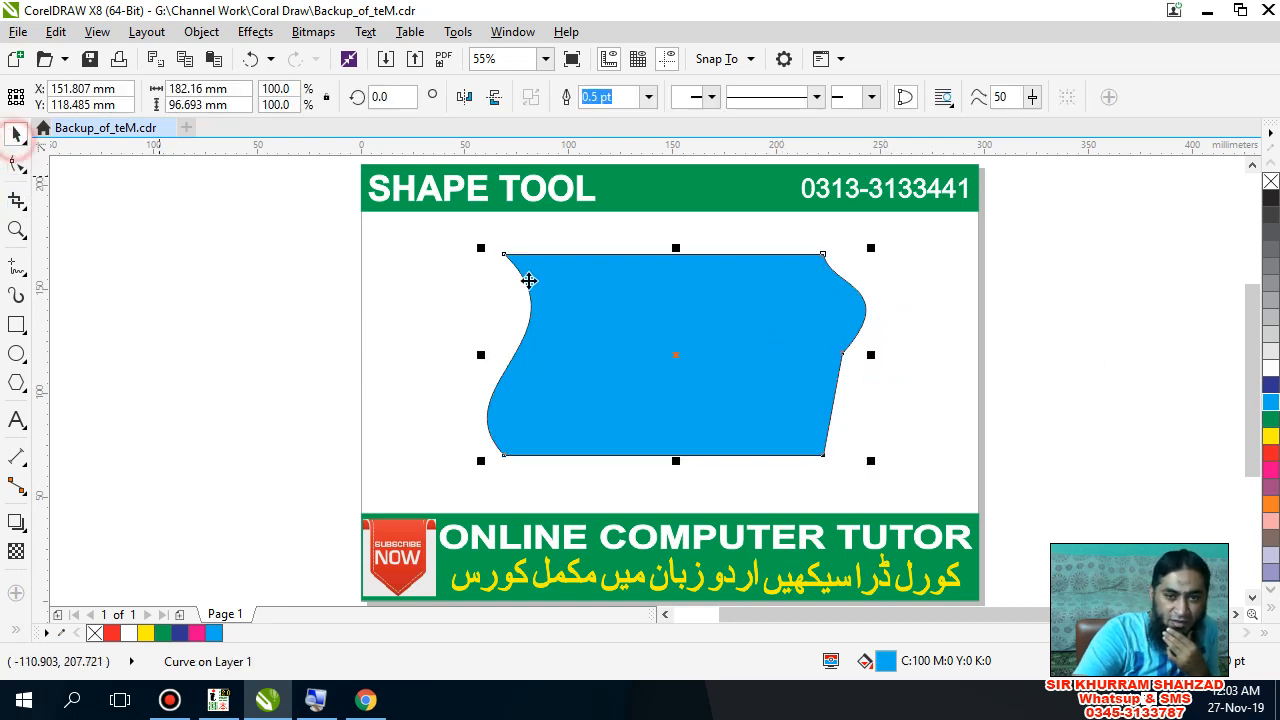
pyautogui.click(664, 313)
pyautogui.press('Delete')
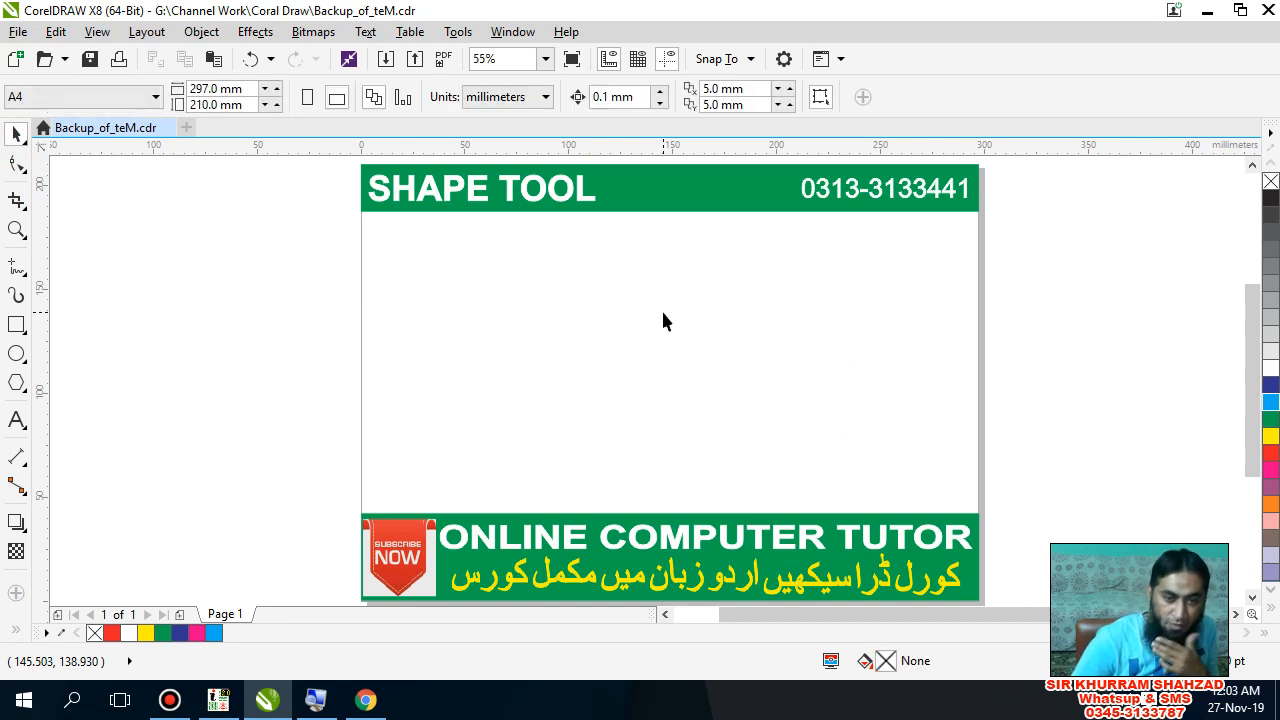
# Draw an ellipse about 82 mm wide and 75 mm high left of the page centre and fill it with yellow.
pyautogui.click(17, 350)
pyautogui.moveTo(489, 283); pyautogui.dragTo(666, 445)
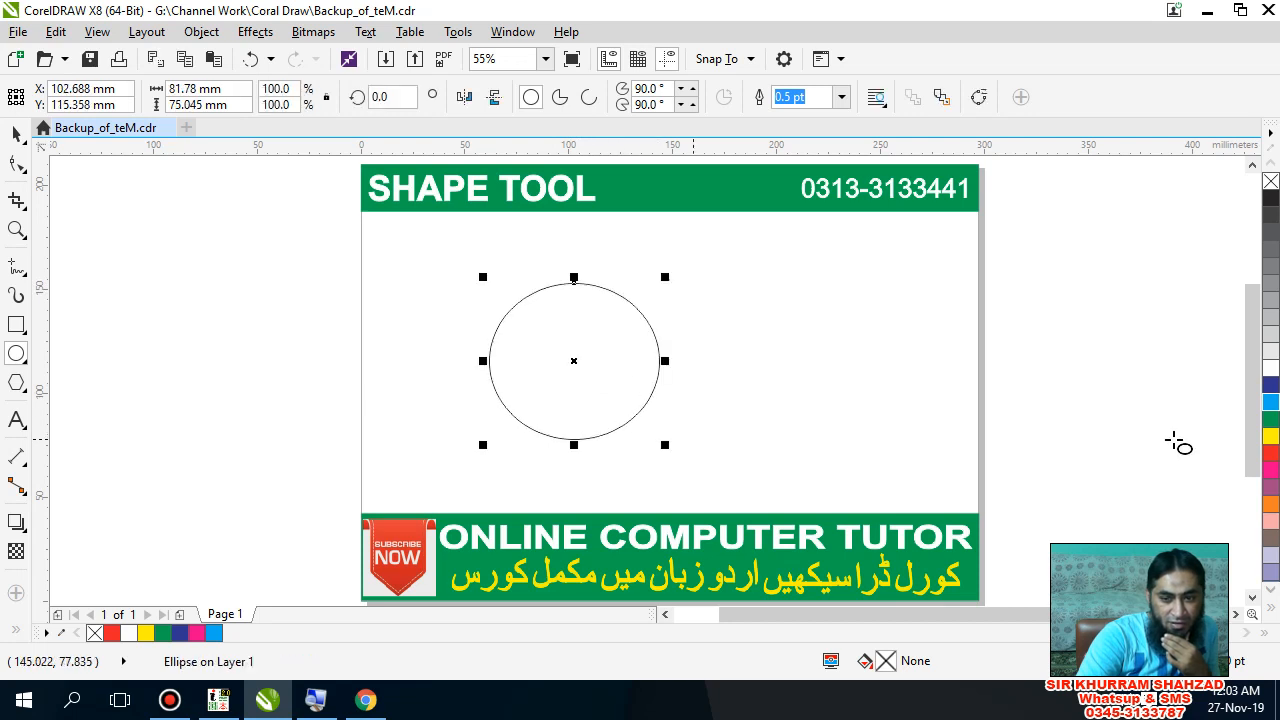
pyautogui.click(1270, 402)
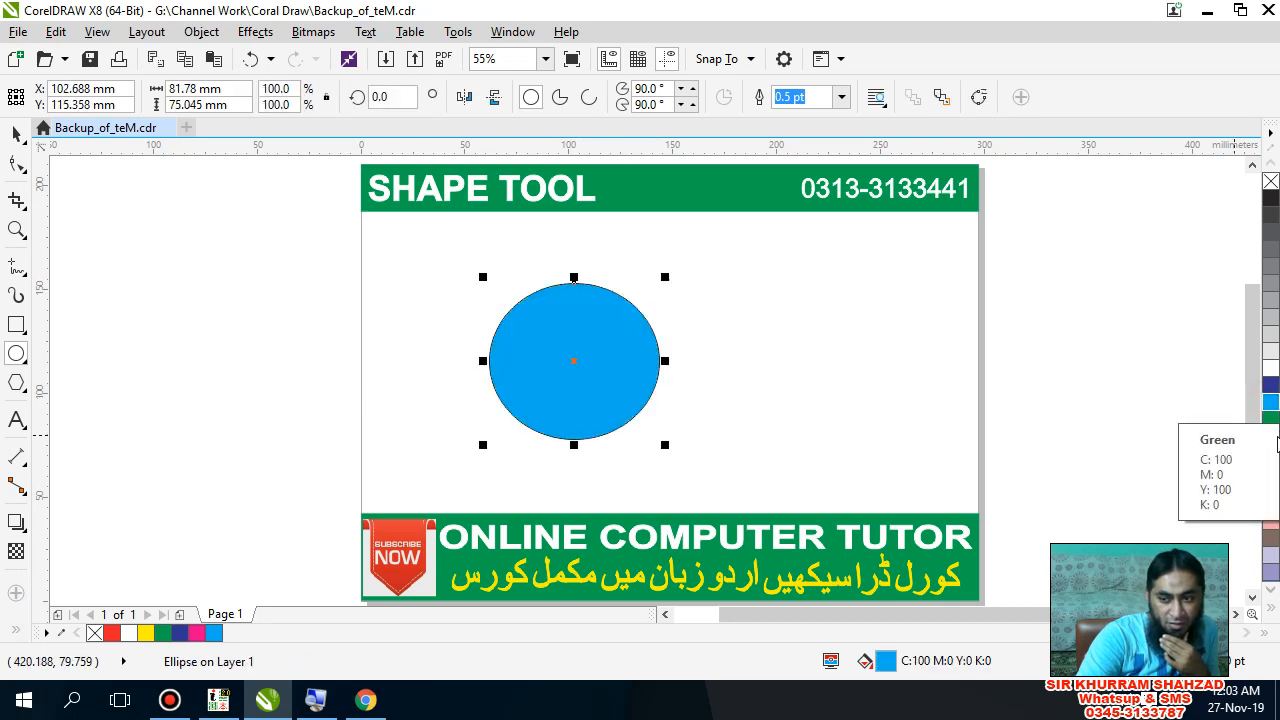
pyautogui.click(1157, 434)
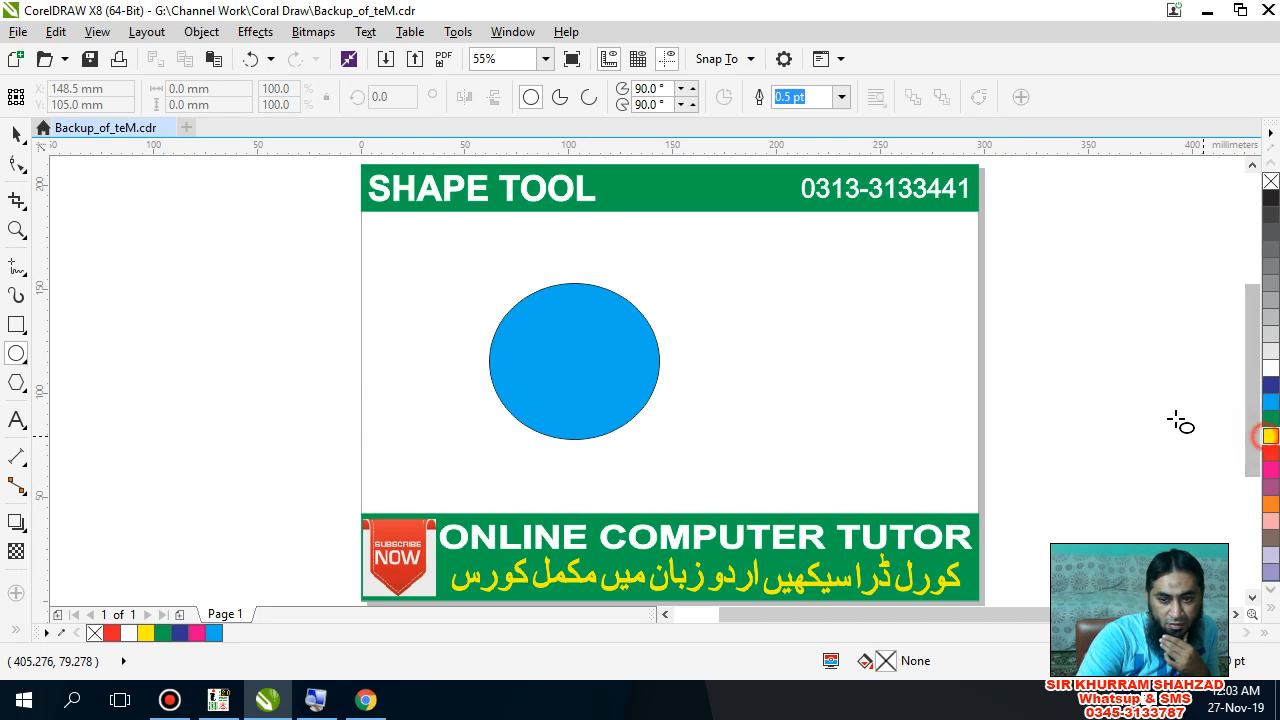
pyautogui.click(16, 133)
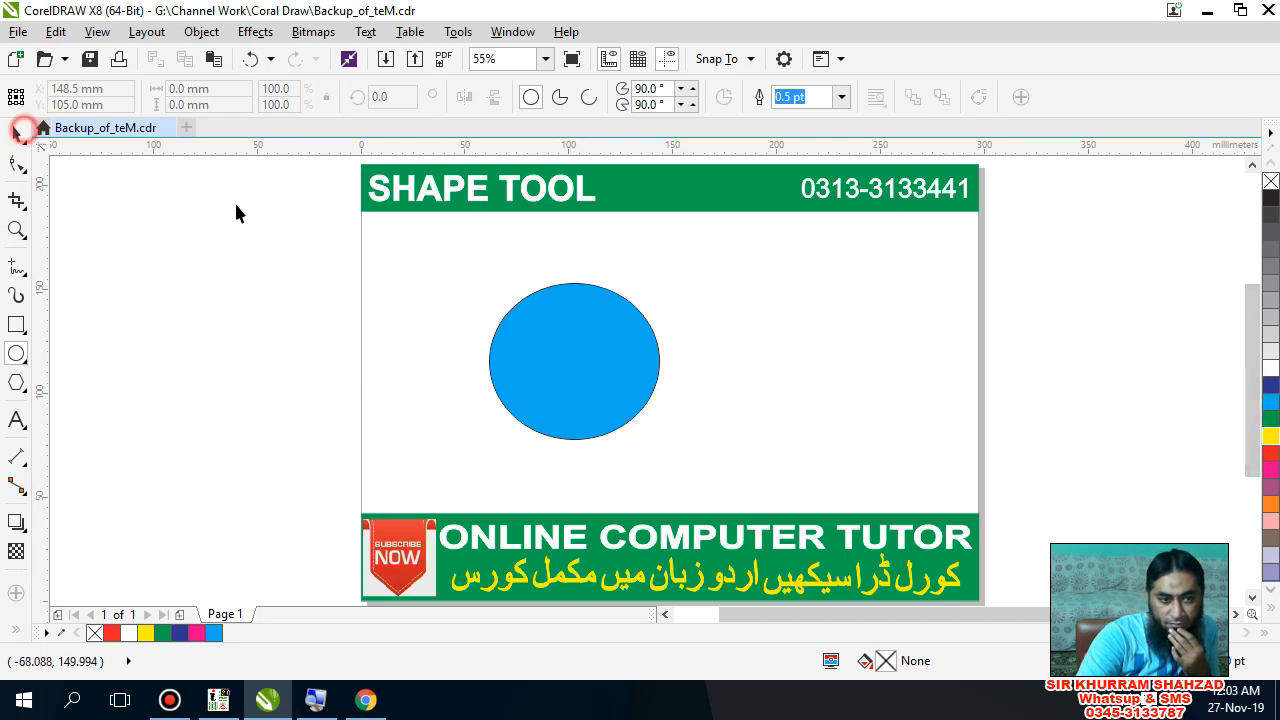
pyautogui.click(584, 325)
pyautogui.click(1270, 437)
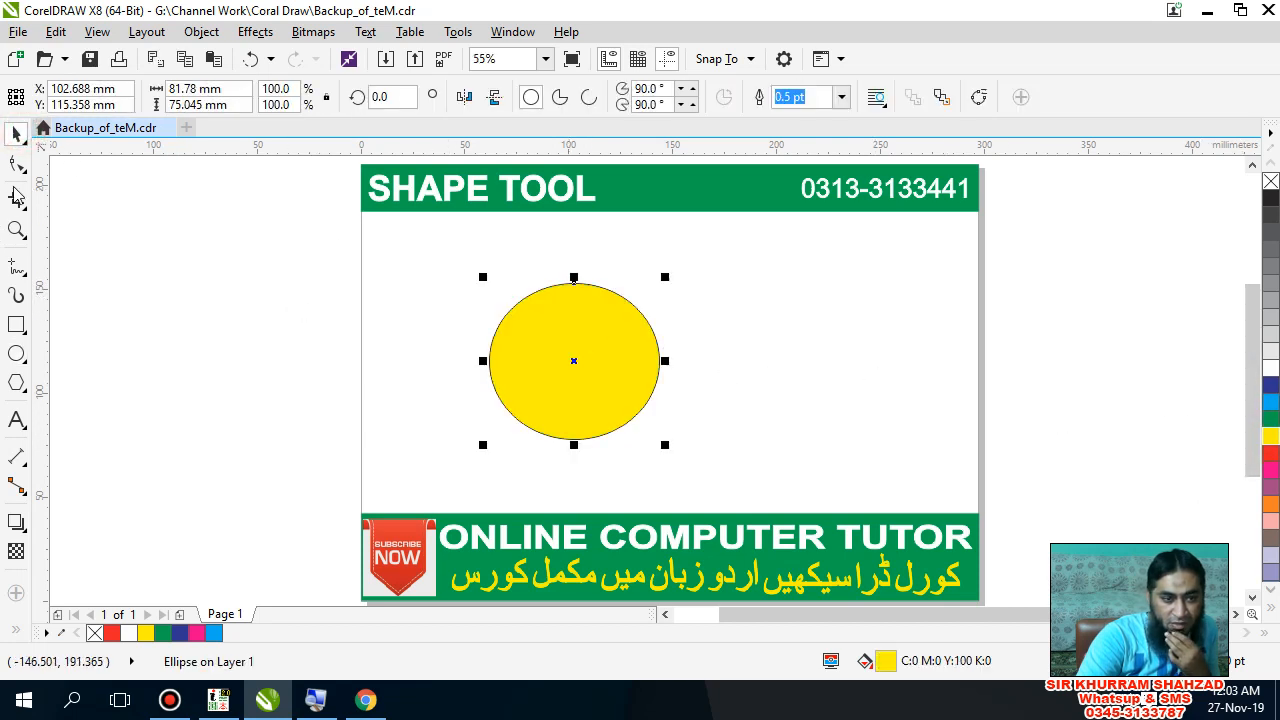
# Turn the yellow ellipse into a pie and move its starting node up along the outline to about 13°.
pyautogui.click(16, 168)
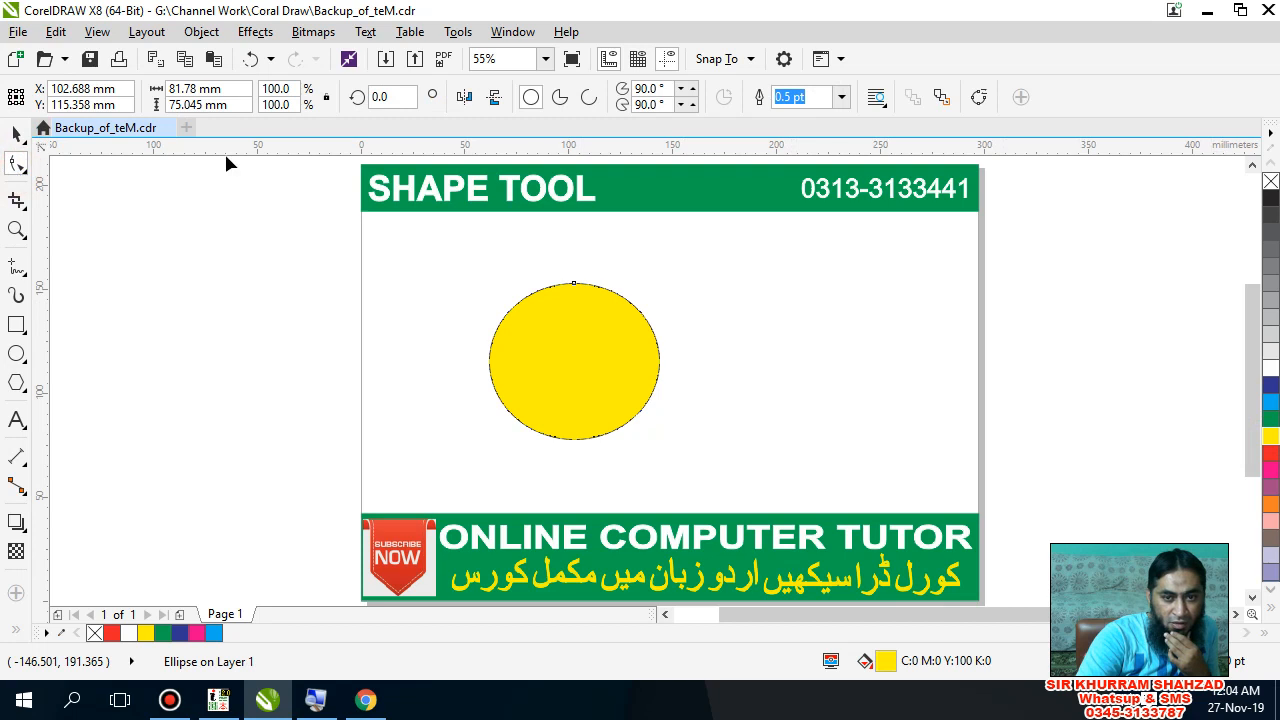
pyautogui.click(560, 97)
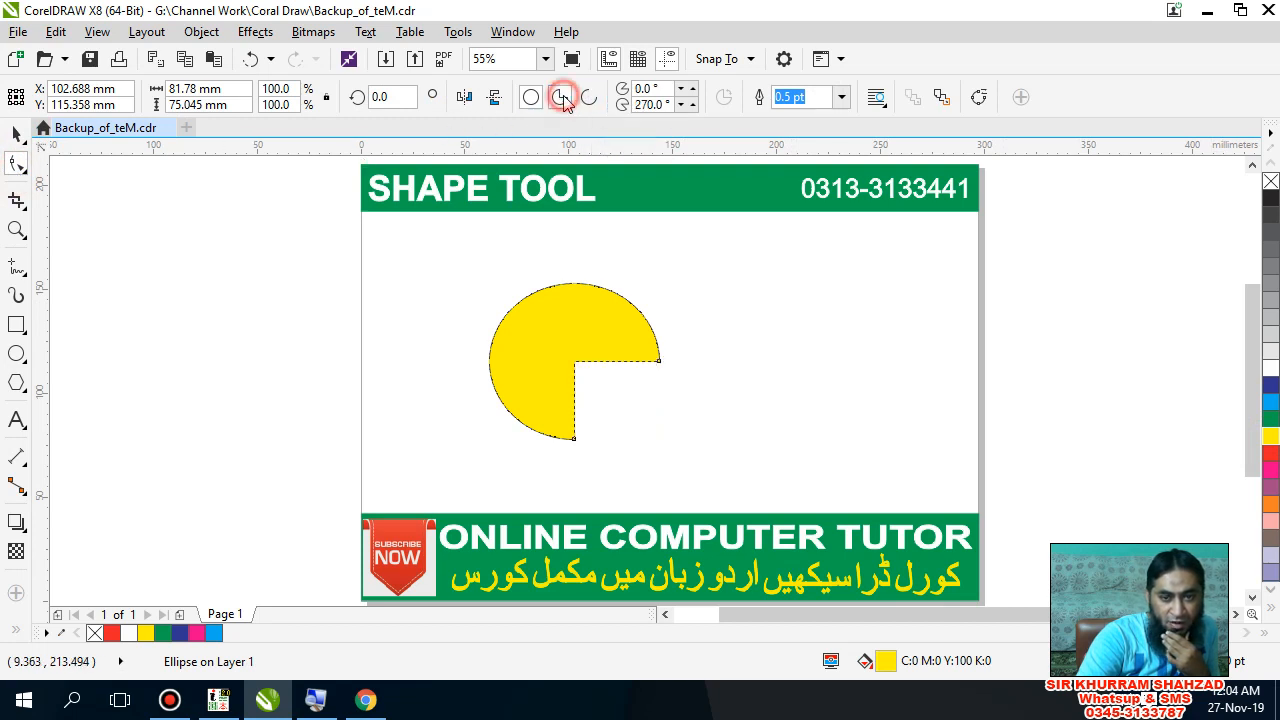
pyautogui.moveTo(651, 358)
pyautogui.mouseDown()
pyautogui.moveTo(674, 374)
pyautogui.moveTo(643, 318)
pyautogui.moveTo(657, 343)
pyautogui.mouseUp()
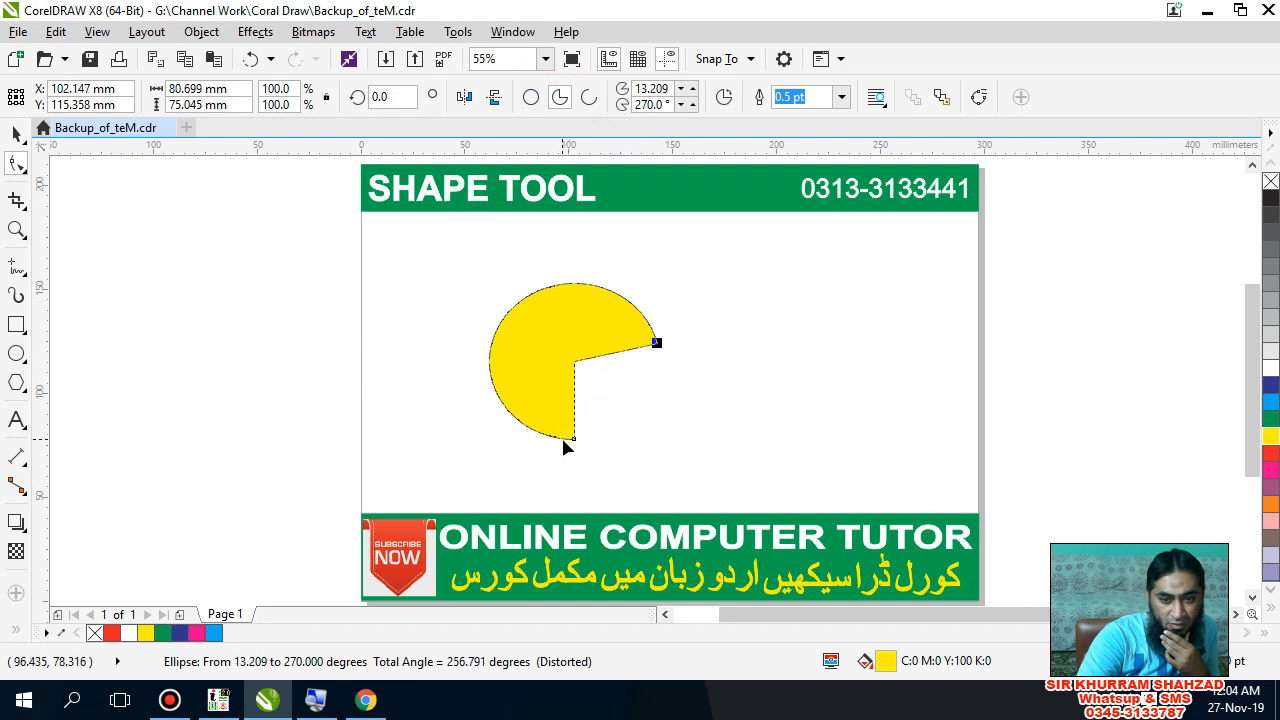
# Narrow the pie's opening by moving its ending node to about 321° and its starting node to about 1.5°.
pyautogui.moveTo(573, 438); pyautogui.dragTo(633, 419)
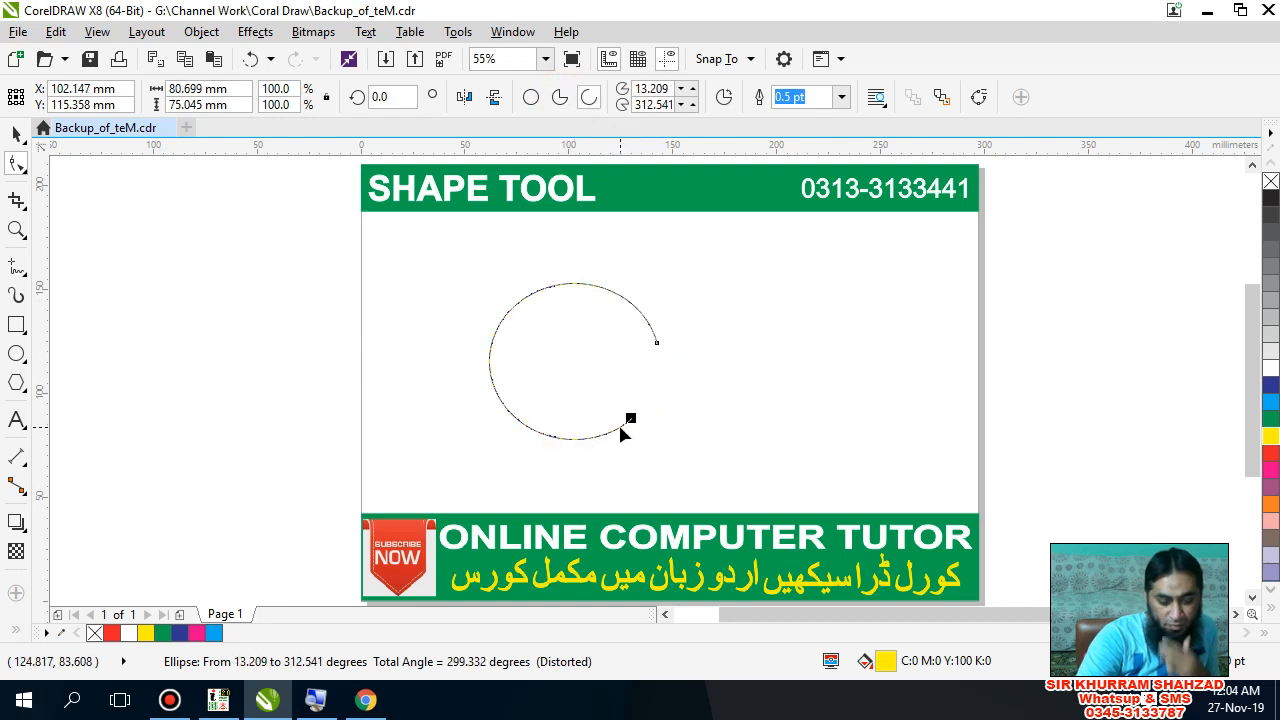
pyautogui.hotkey('ctrl', 'z')
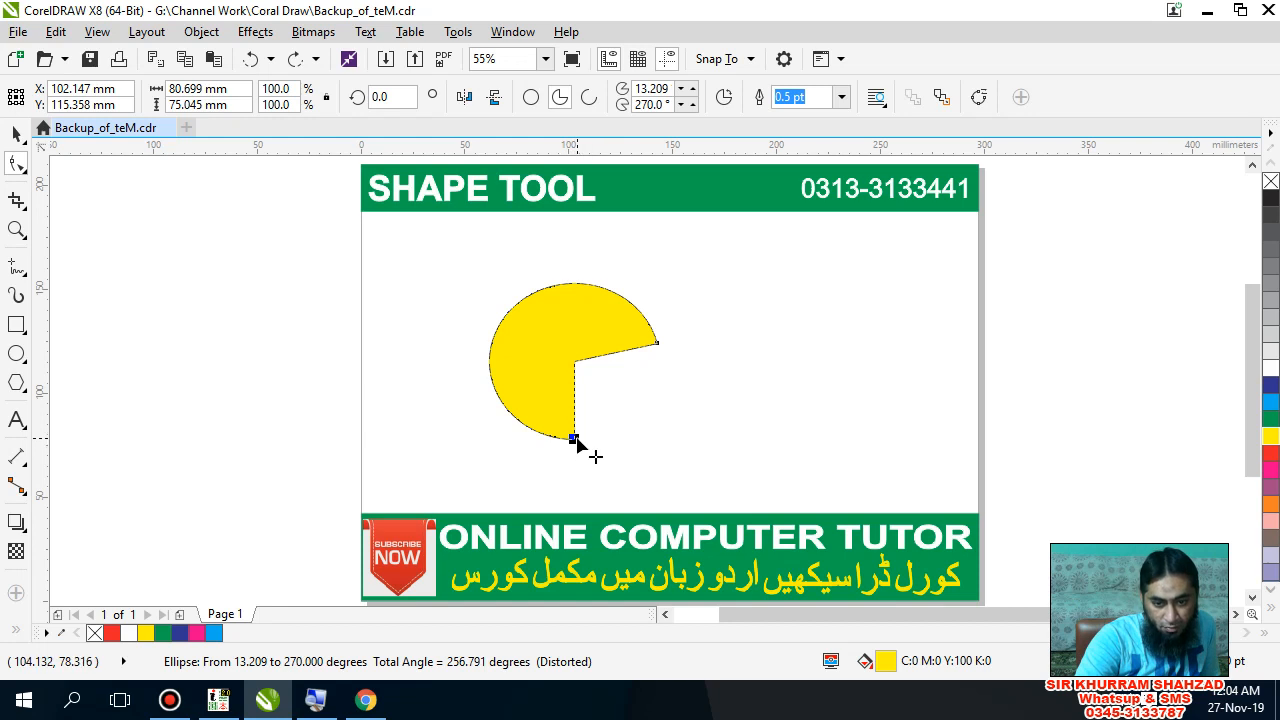
pyautogui.moveTo(575, 440); pyautogui.dragTo(640, 411)
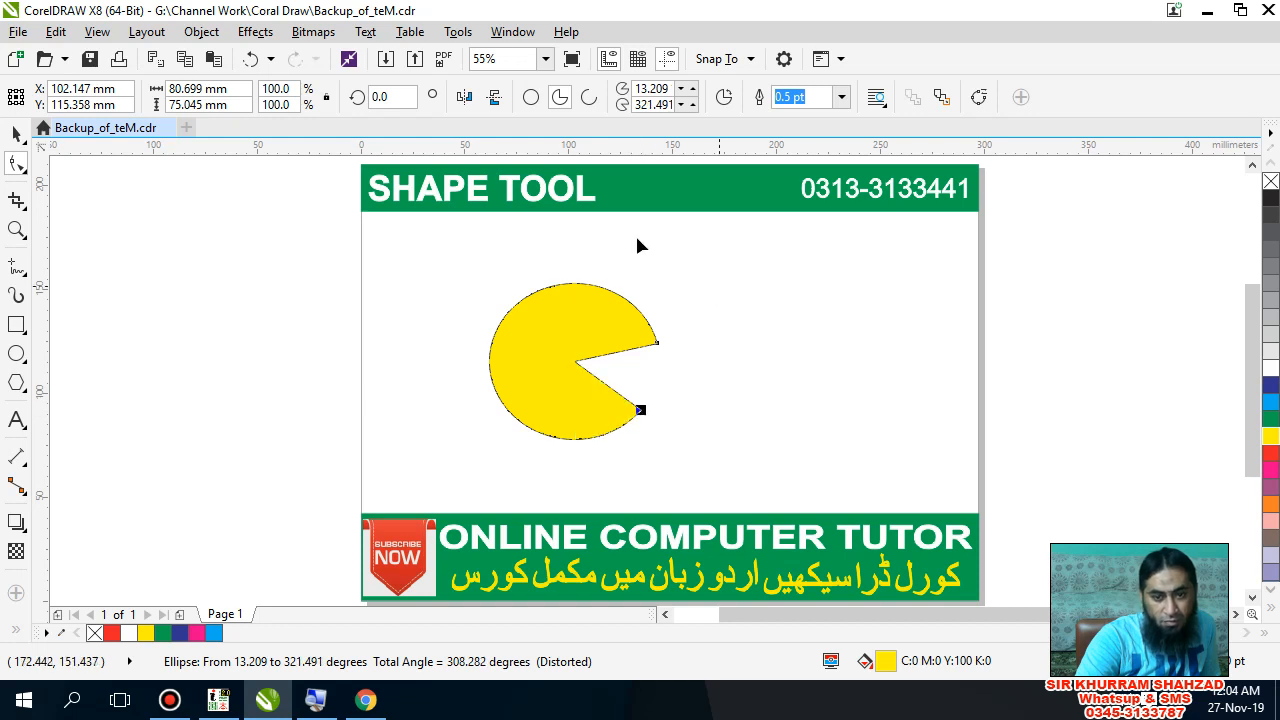
pyautogui.moveTo(660, 343); pyautogui.dragTo(660, 358)
pyautogui.click(622, 333)
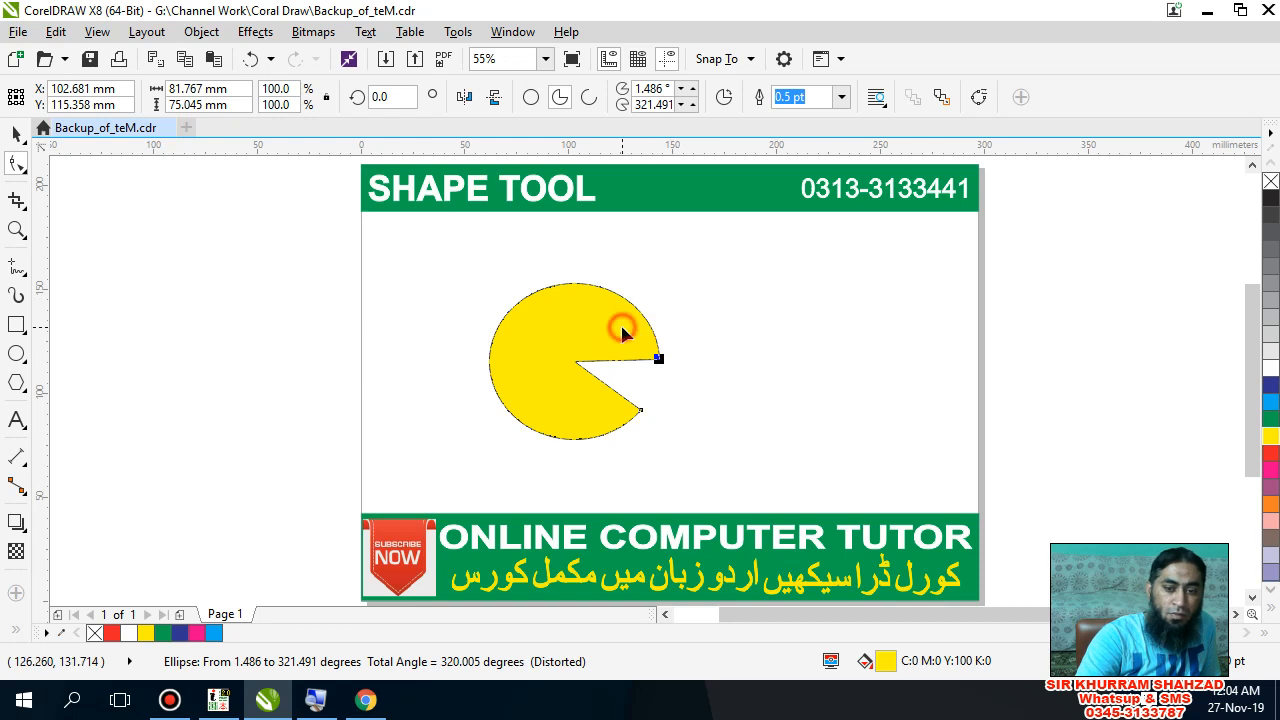
pyautogui.click(16, 353)
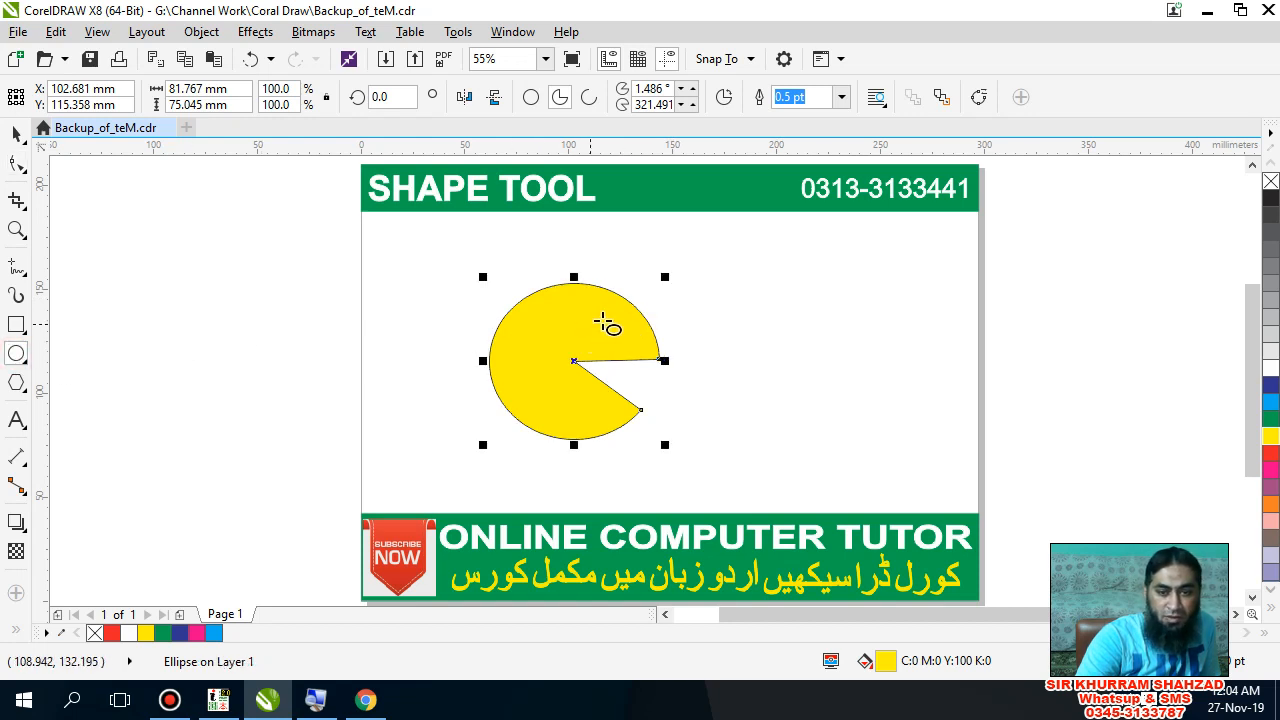
pyautogui.click(17, 163)
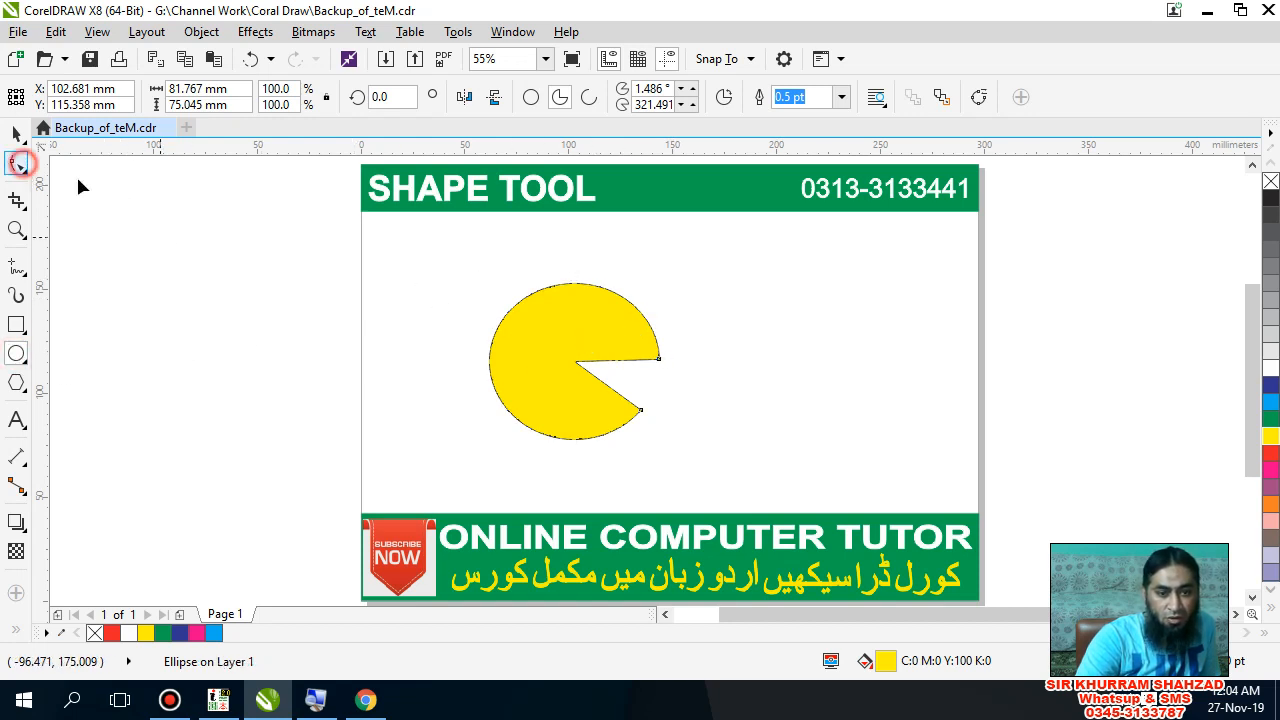
pyautogui.rightClick(570, 347)
pyautogui.click(527, 352)
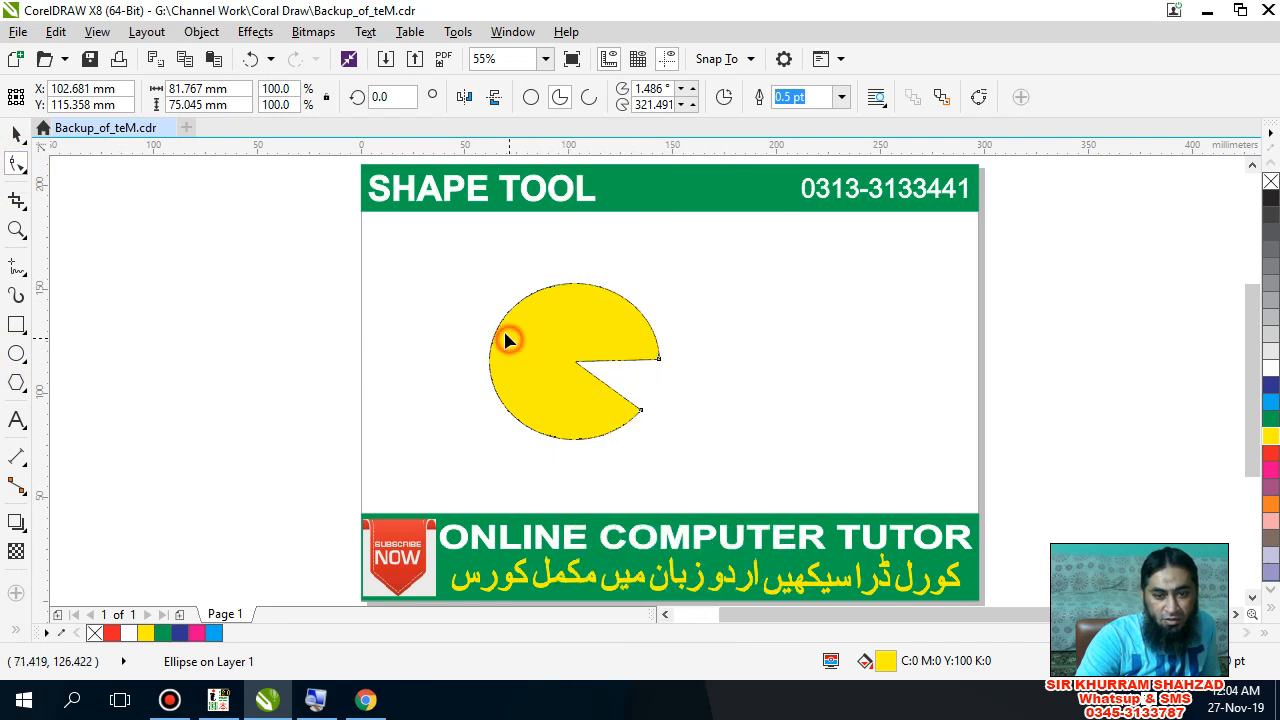
pyautogui.click(684, 270)
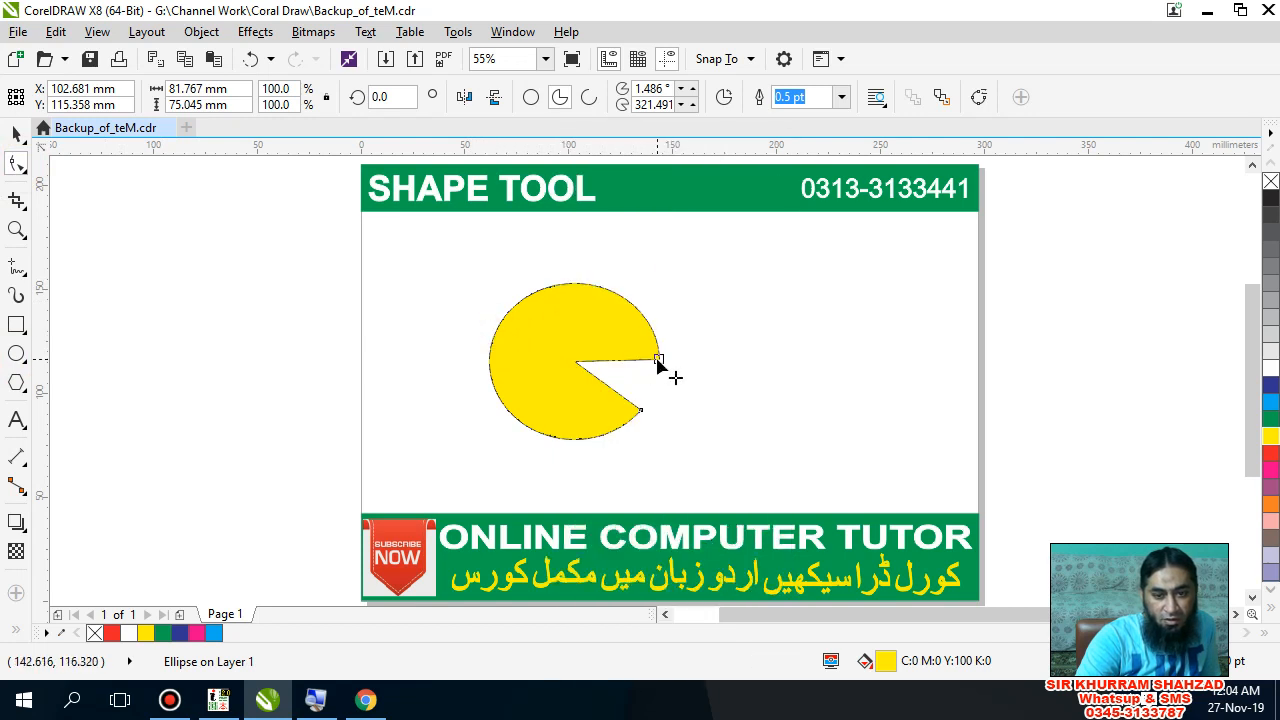
pyautogui.rightClick(618, 297)
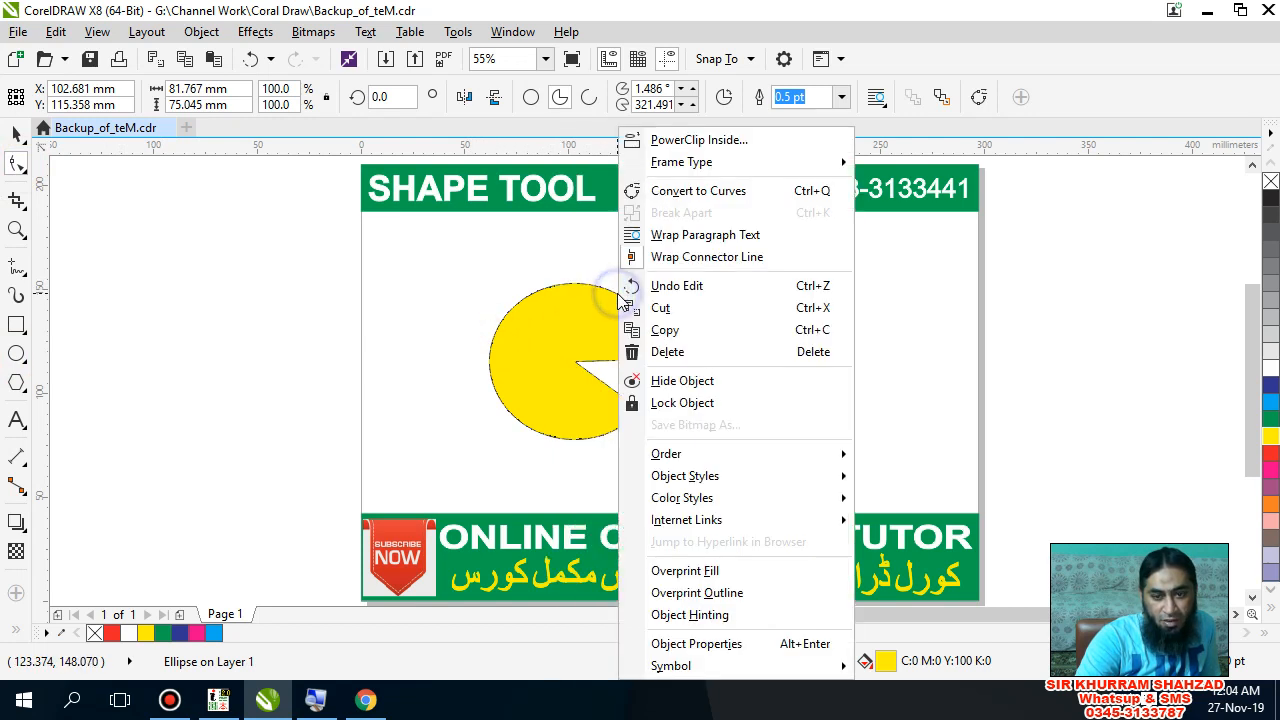
pyautogui.click(618, 296)
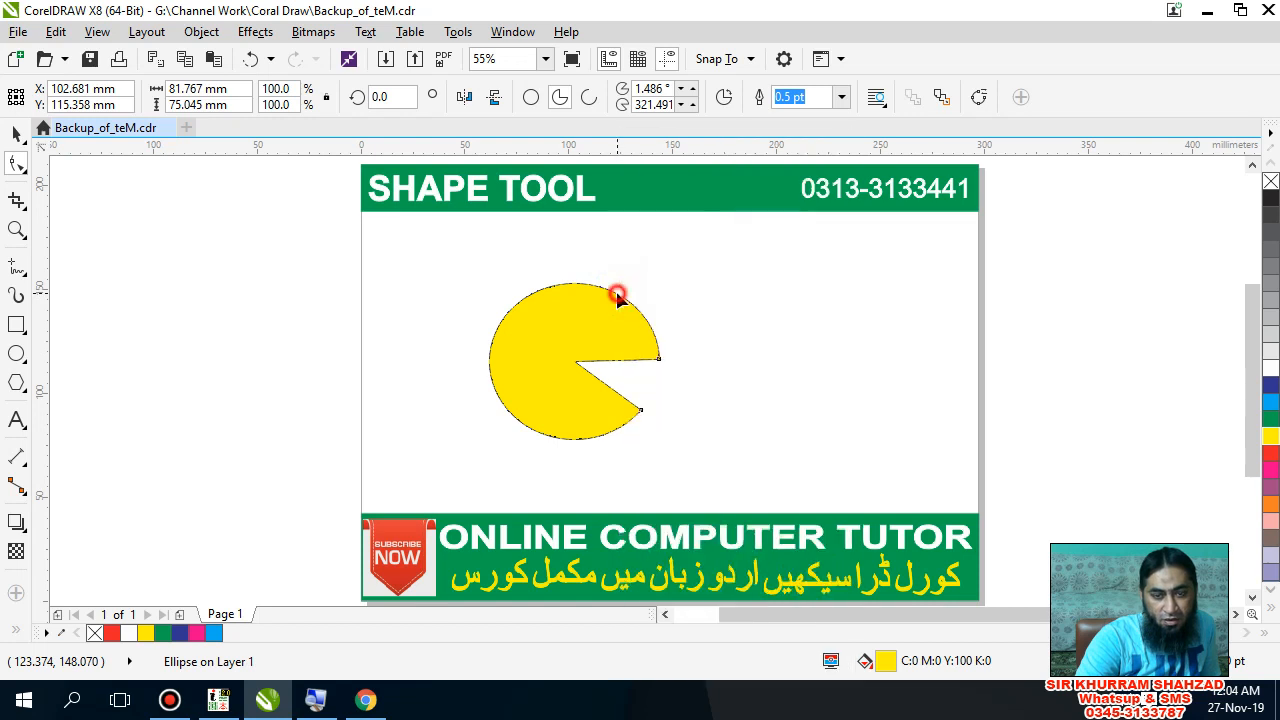
# Convert the yellow pie shape to curves.
pyautogui.click(658, 361)
pyautogui.rightClick(658, 362)
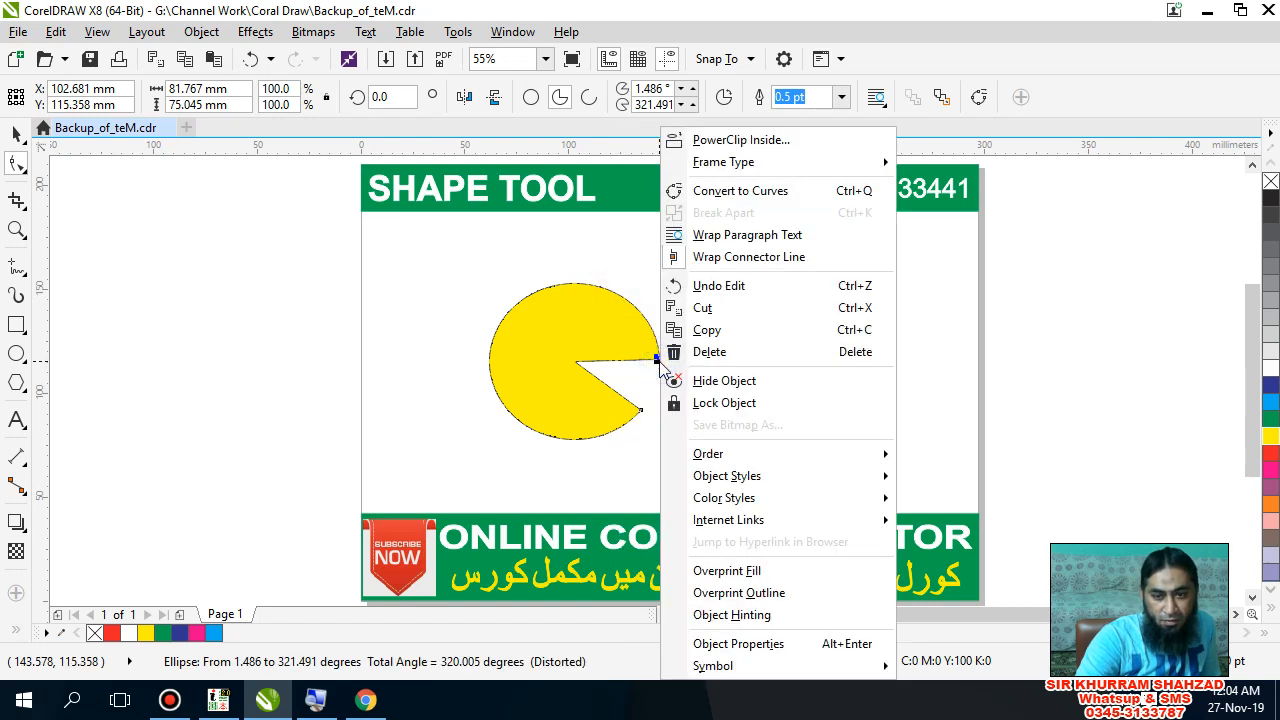
pyautogui.click(736, 191)
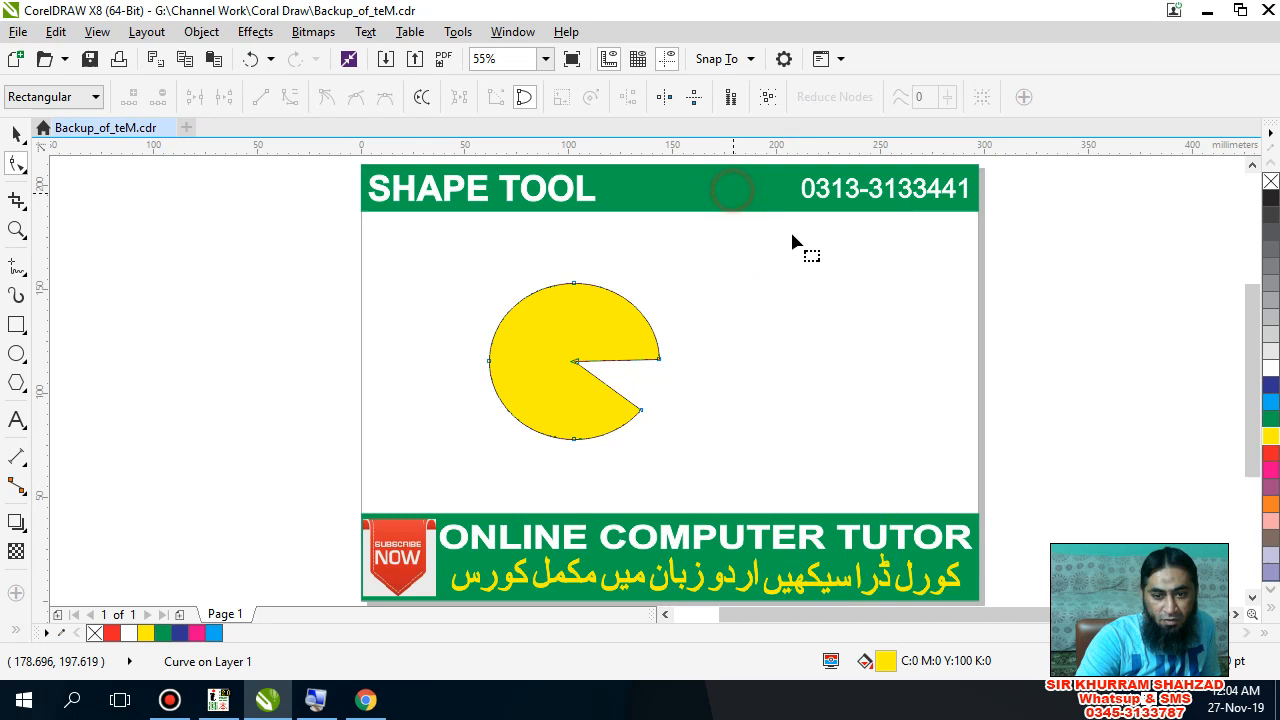
# Reshape the pie's upper outline by pulling the top node's handles outward on both sides, and deselect the shape.
pyautogui.click(574, 285)
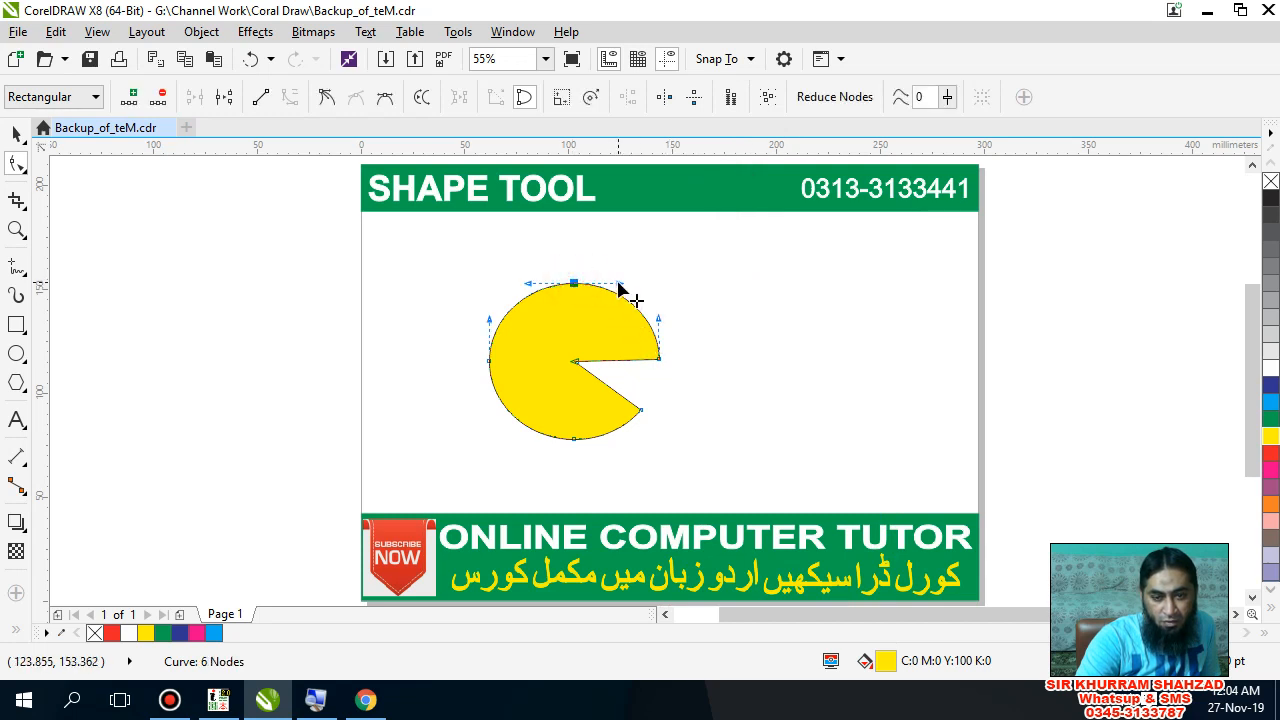
pyautogui.moveTo(618, 288); pyautogui.dragTo(630, 266)
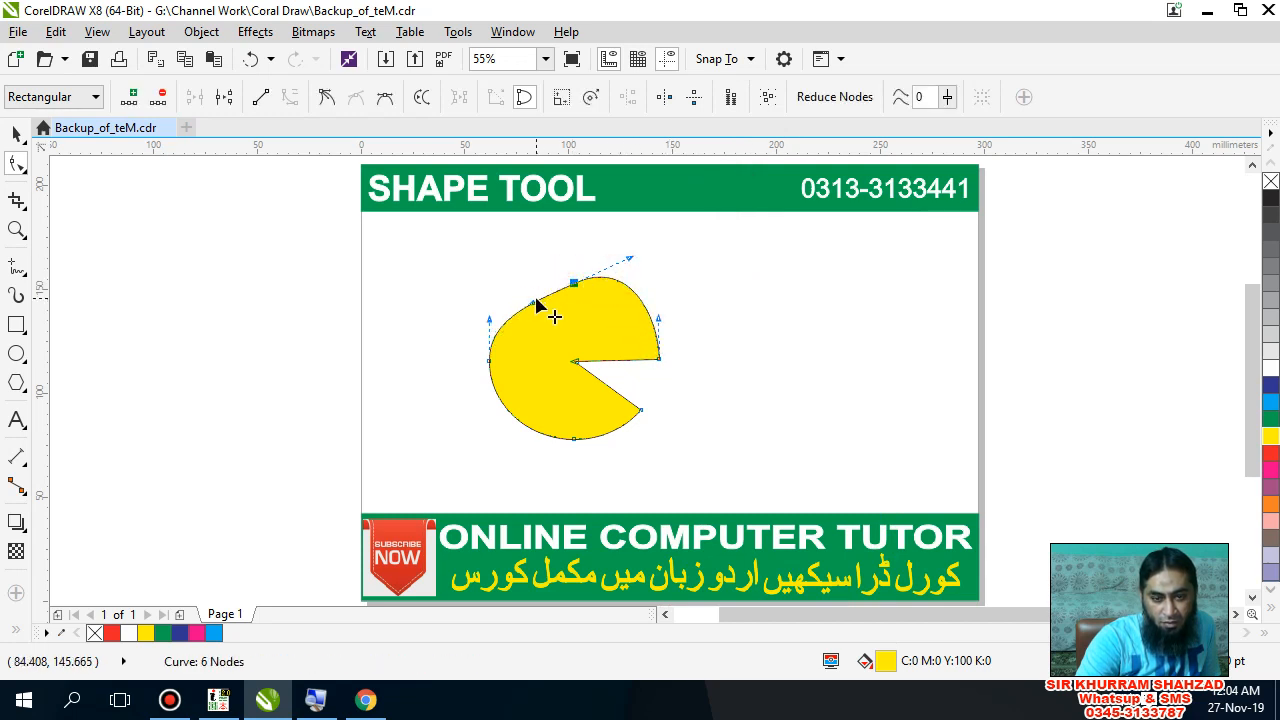
pyautogui.moveTo(533, 304); pyautogui.dragTo(494, 279)
pyautogui.click(805, 345)
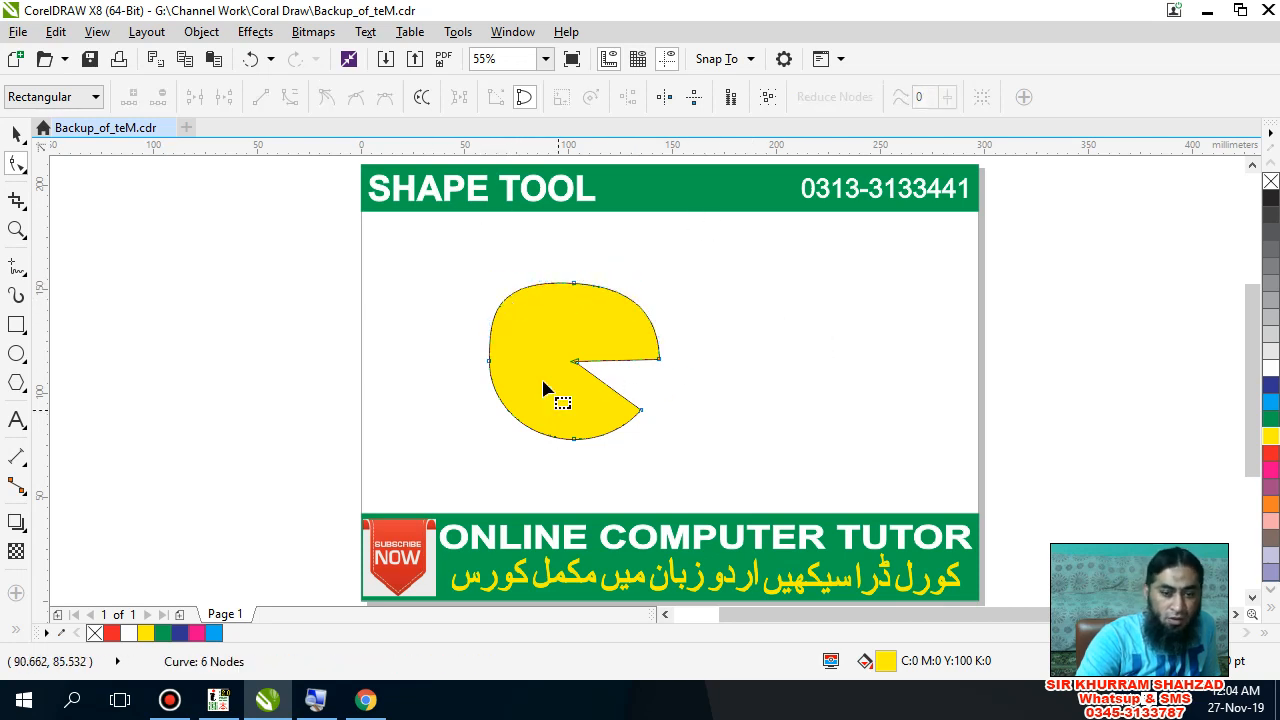
pyautogui.click(489, 362)
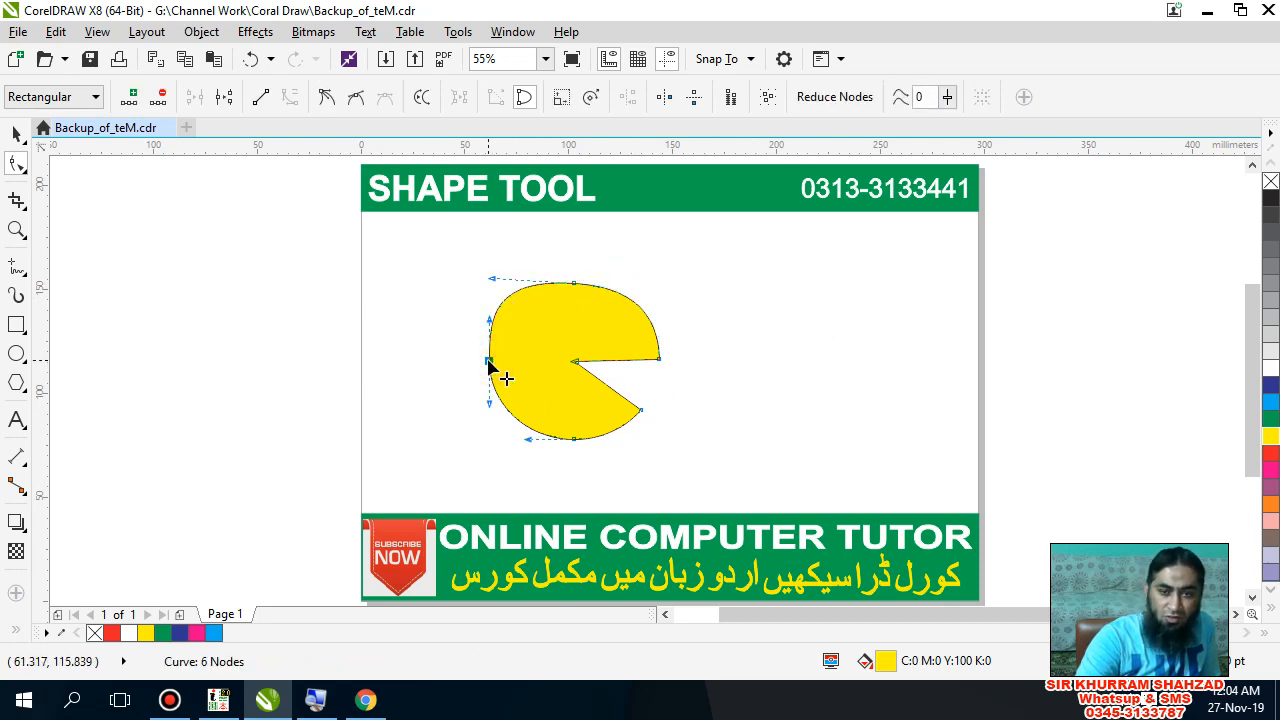
pyautogui.click(16, 133)
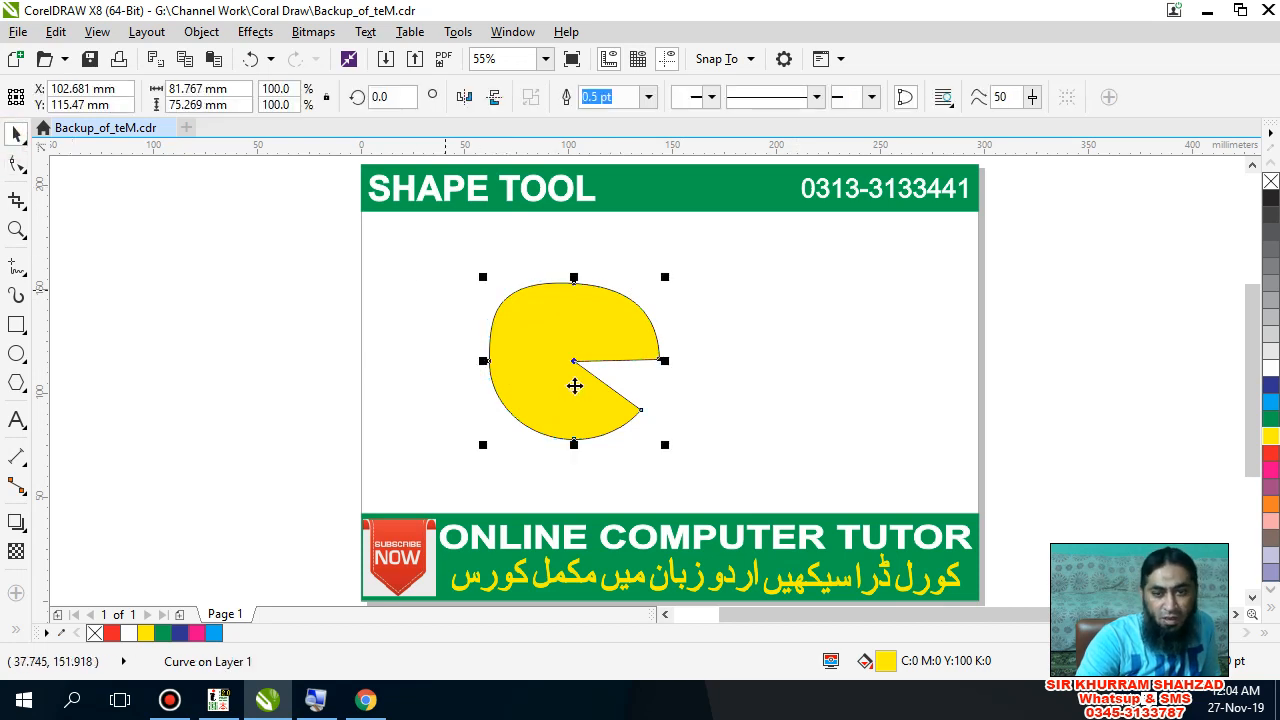
pyautogui.click(1109, 373)
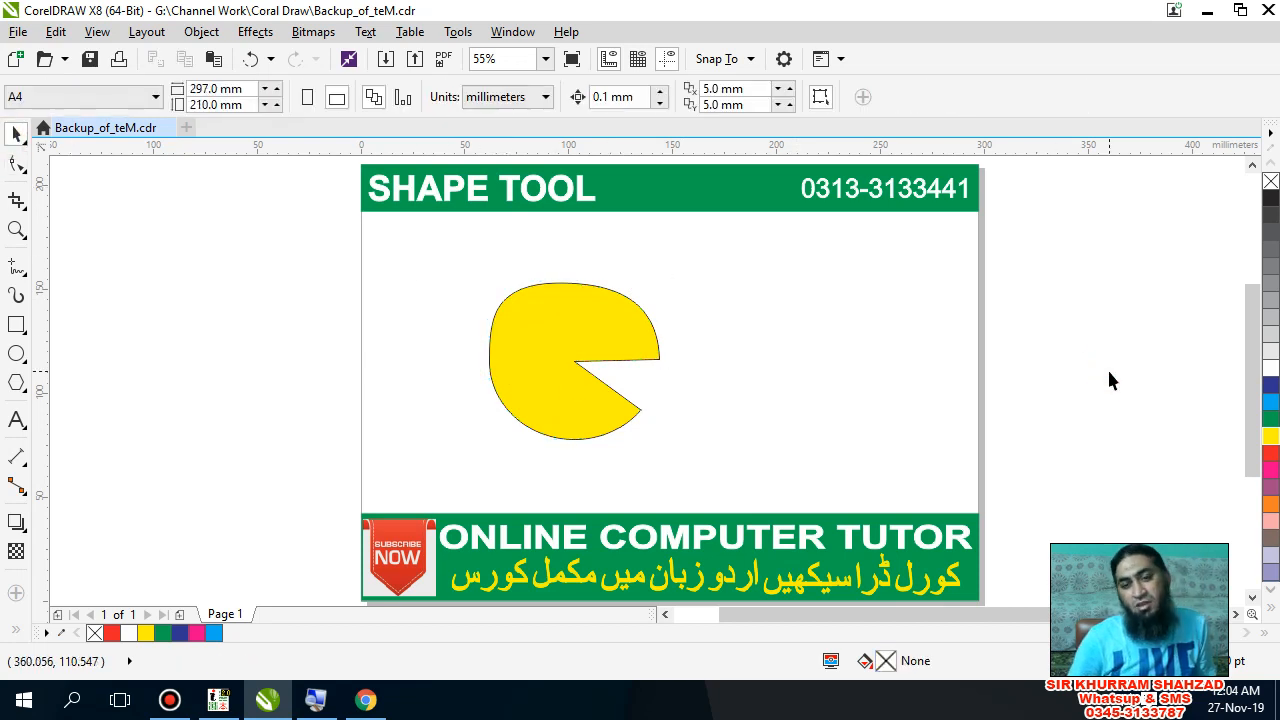